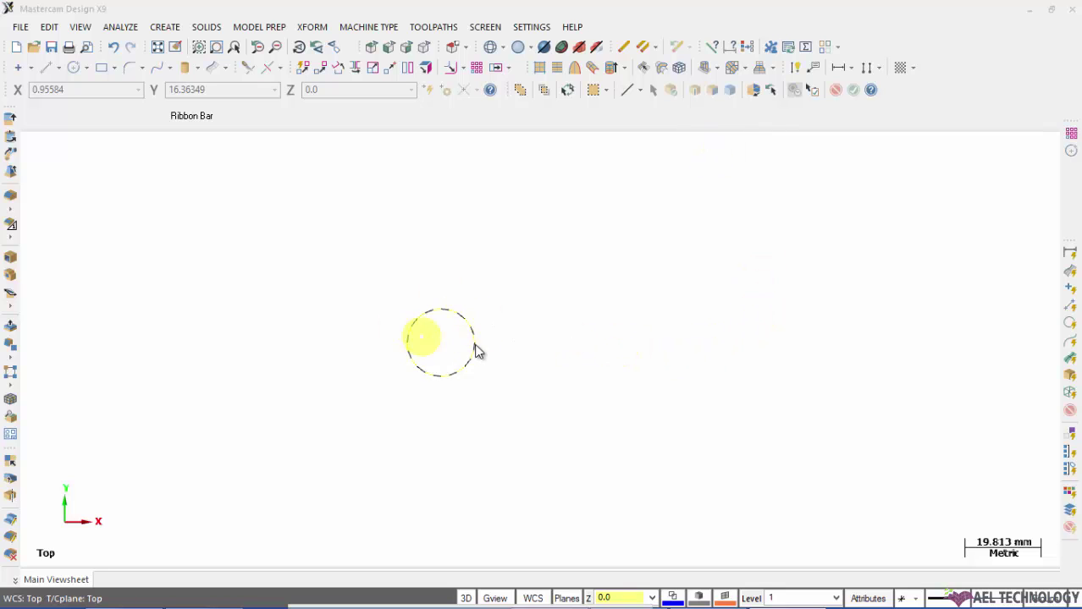
Start a rectangular array of the circle, showing 25.0 spacing at 0° and 90°.
click(312, 26)
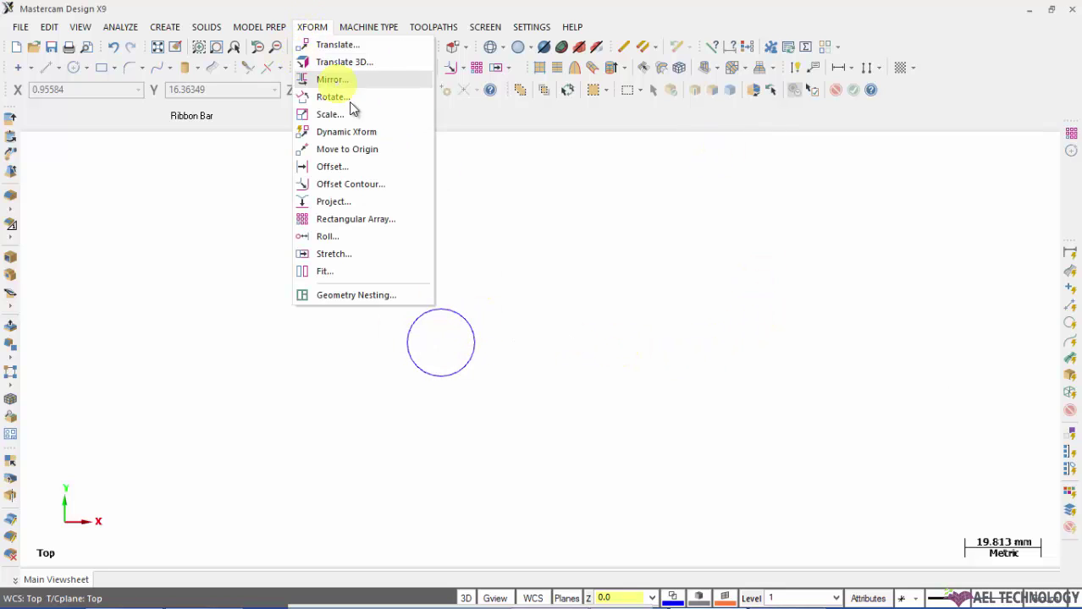
click(350, 221)
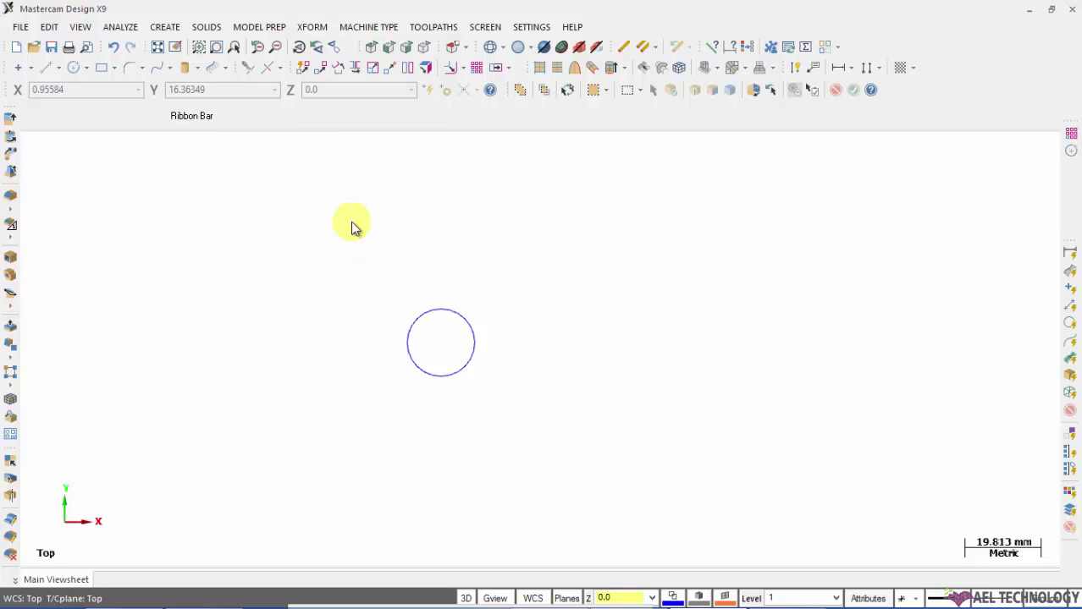
click(472, 320)
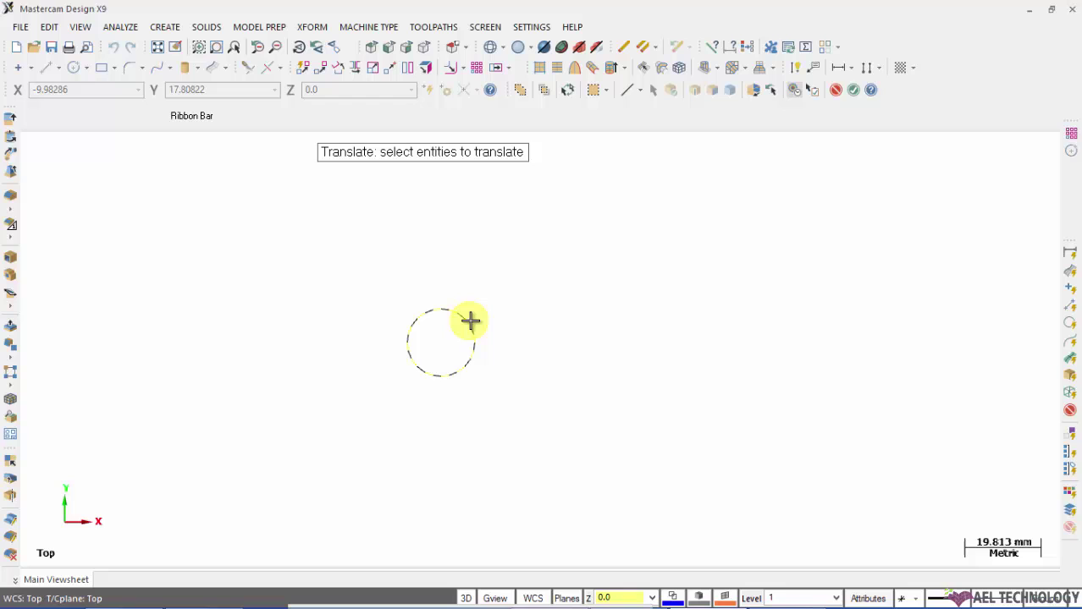
key(Return)
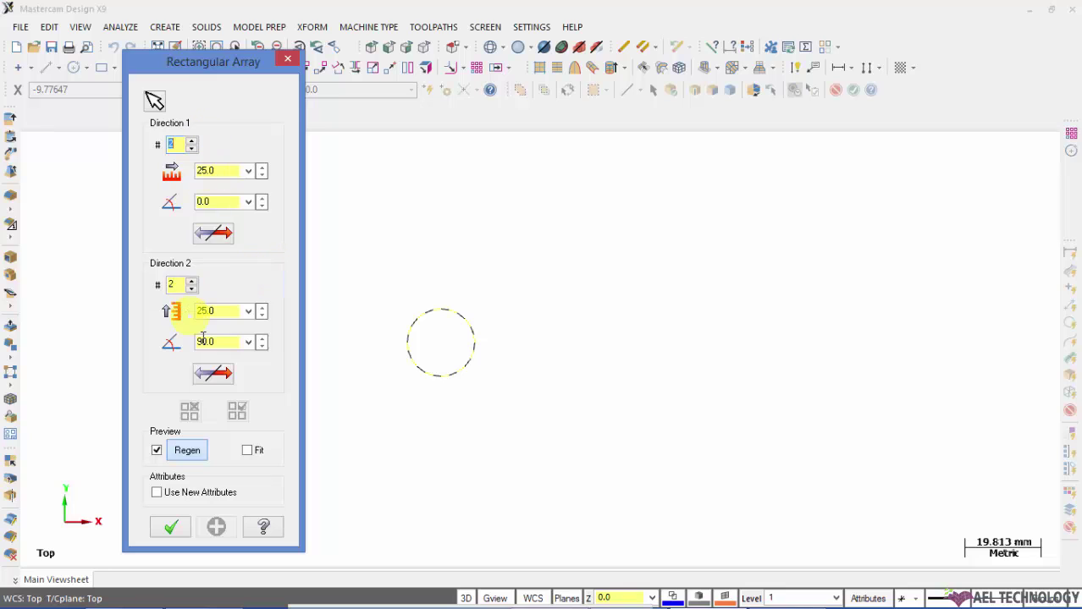
Set both array directions to 5 copies at 25.0 spacing and fit the grid in view.
click(178, 148)
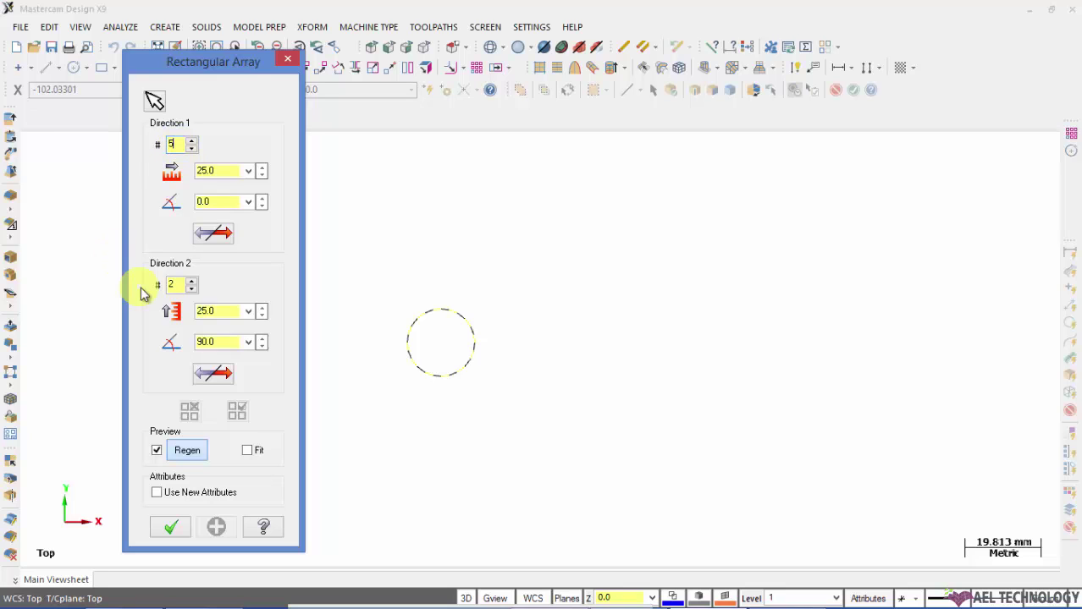
click(172, 285)
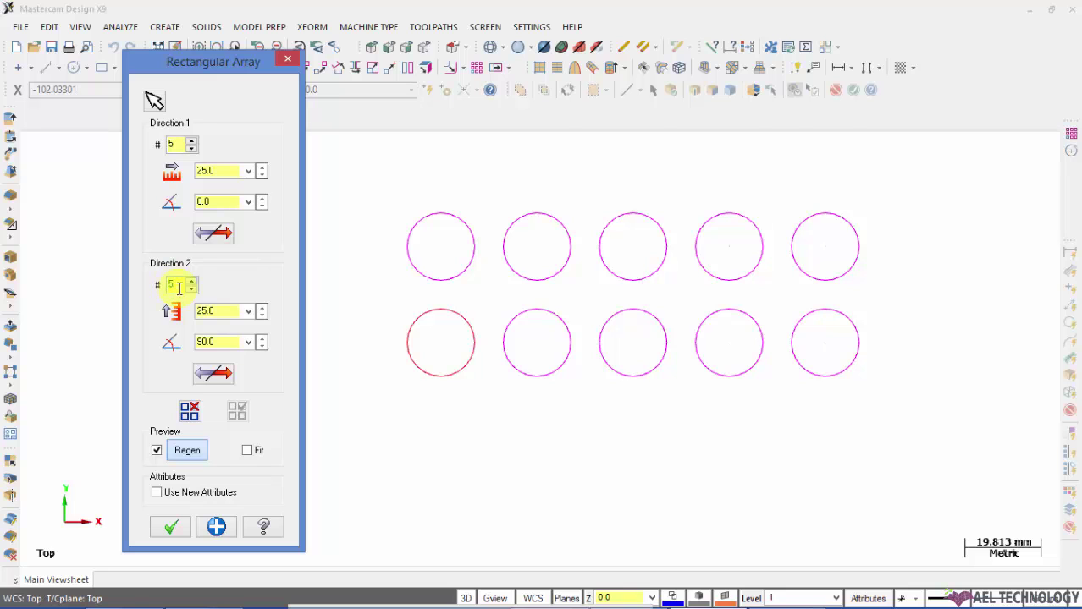
text(3)
scroll(592, 408, up, 2)
scroll(592, 410, down, 2)
text(1)
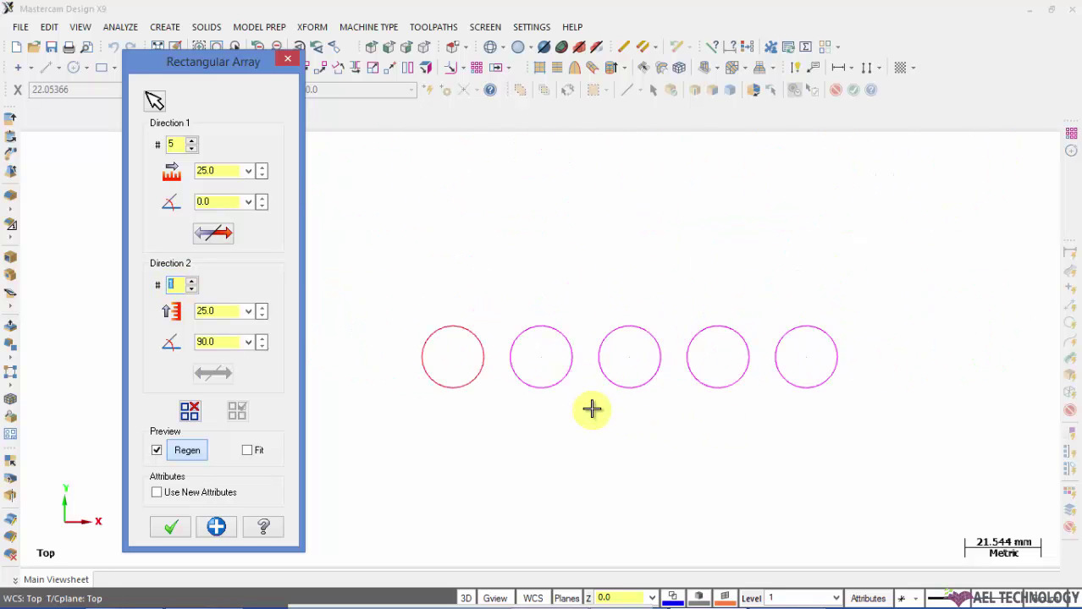
scroll(603, 350, up, 1)
scroll(603, 338, down, 2)
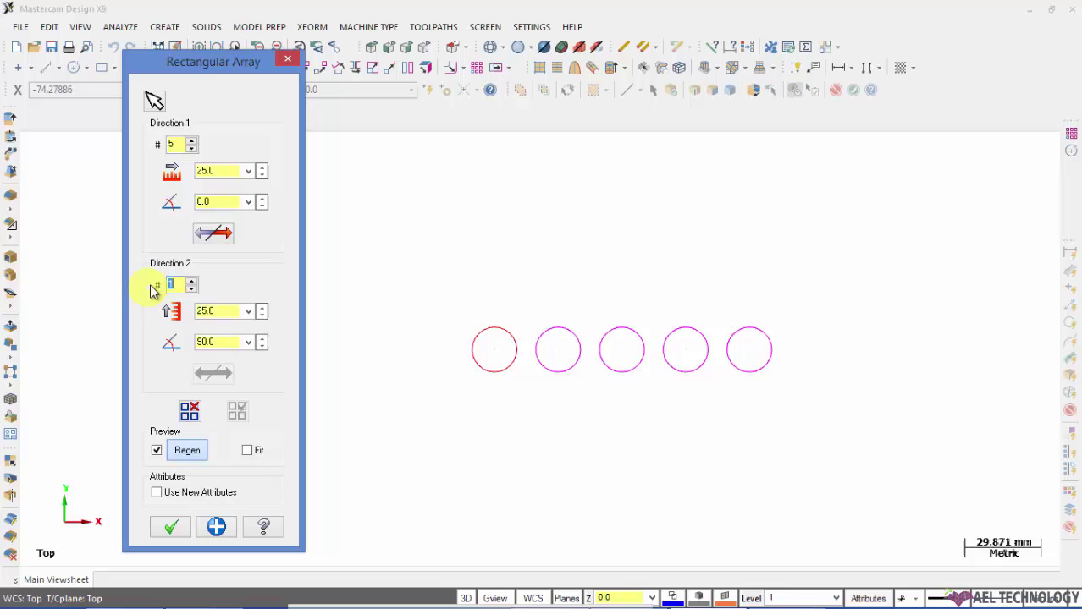
text(4)
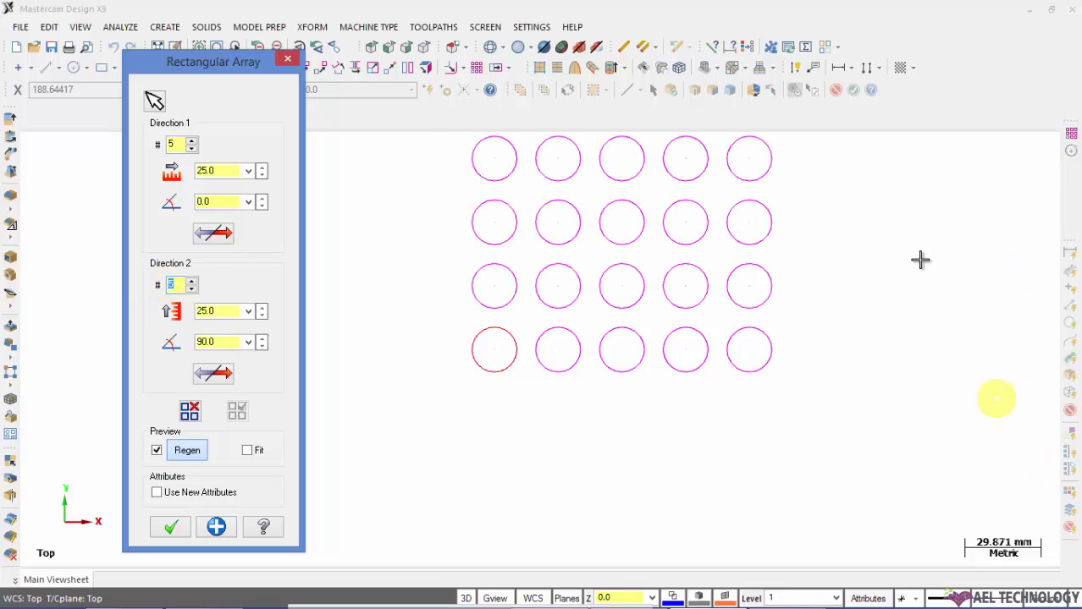
scroll(880, 174, down, 1)
scroll(879, 174, down, 3)
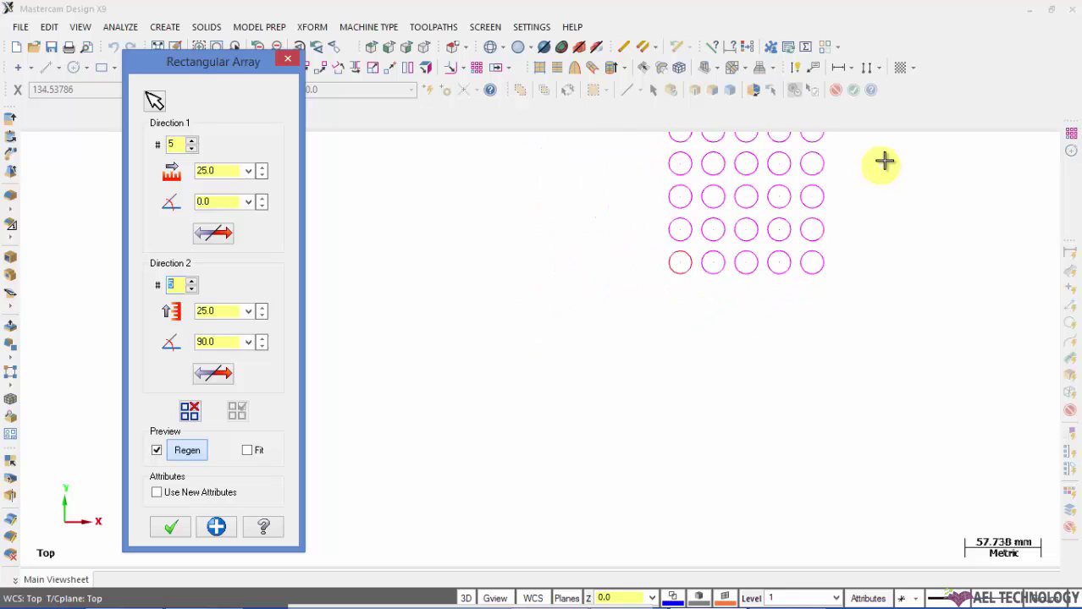
key(alt+1)
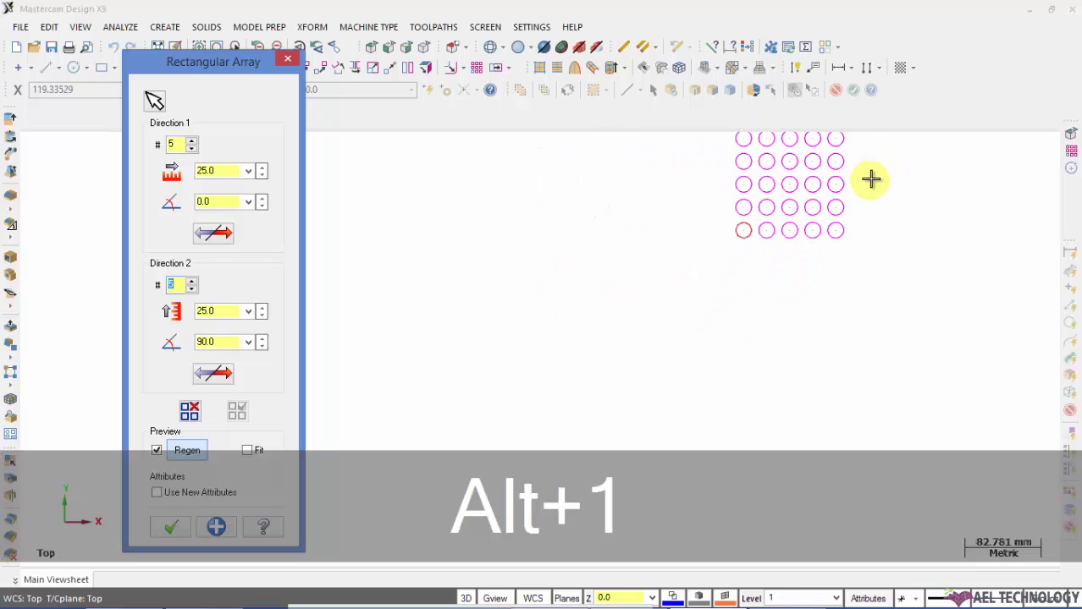
key(alt+F1)
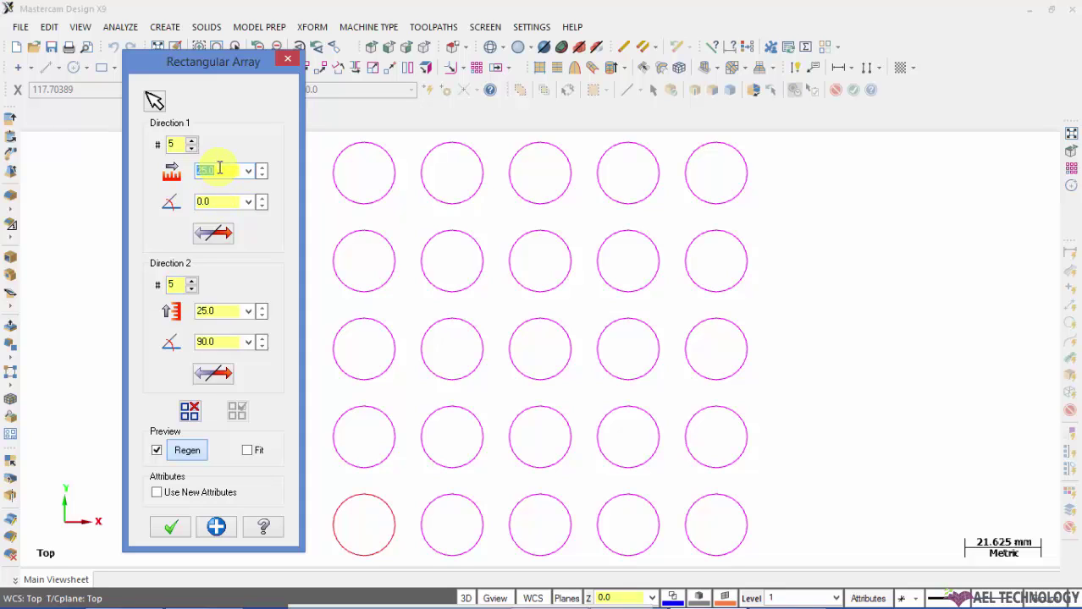
Set the first array direction to 50 spacing at a 45° angle.
text(0)
key(Return)
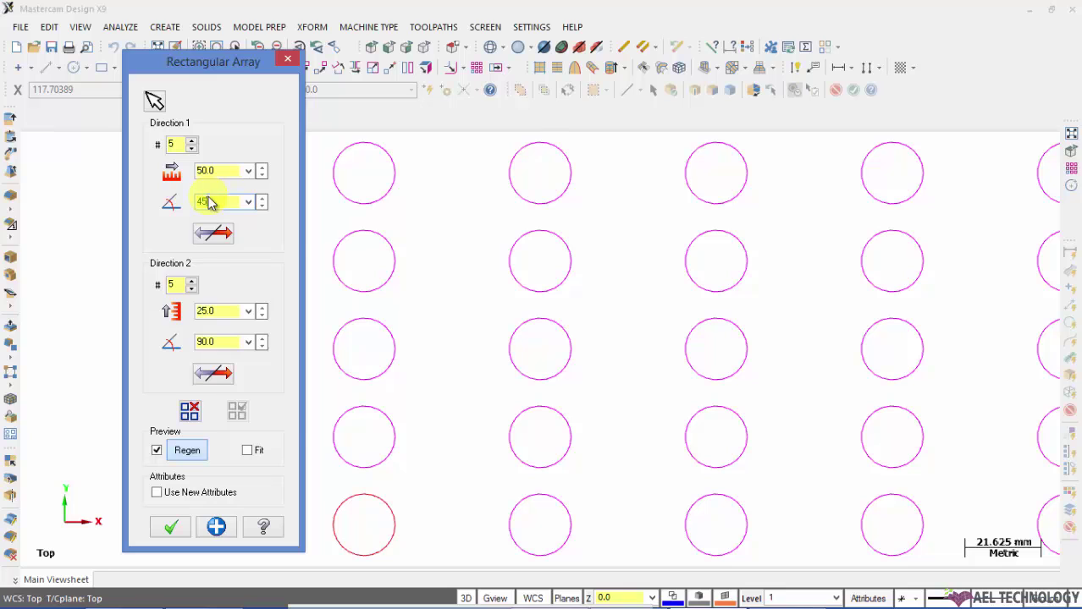
key(Return)
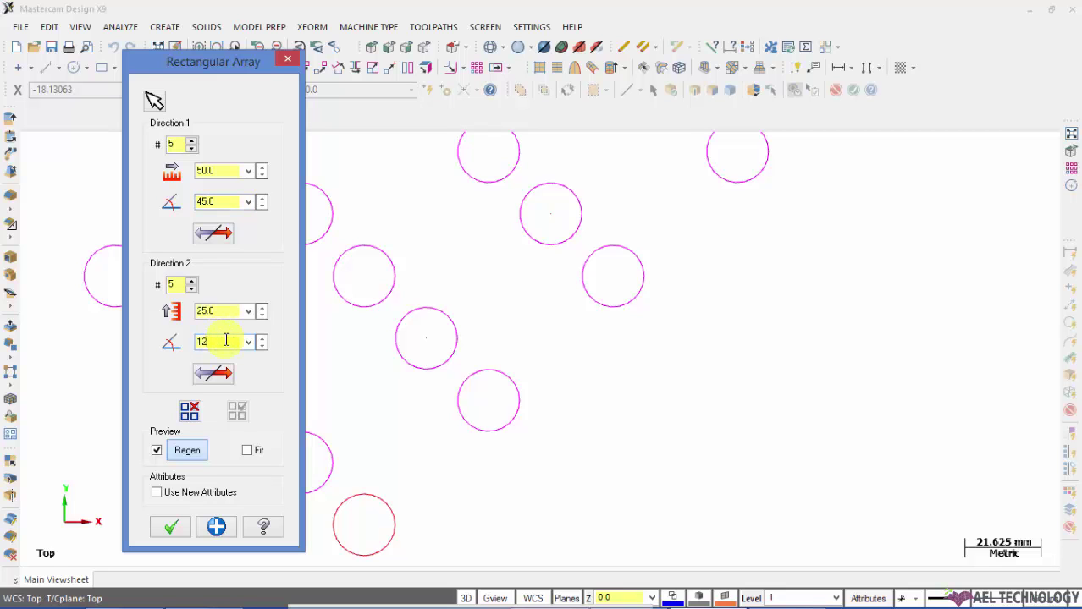
Set the second array direction's angle to 120°.
click(226, 339)
text(12)
key(Return)
scroll(548, 302, up, 2)
scroll(576, 336, down, 3)
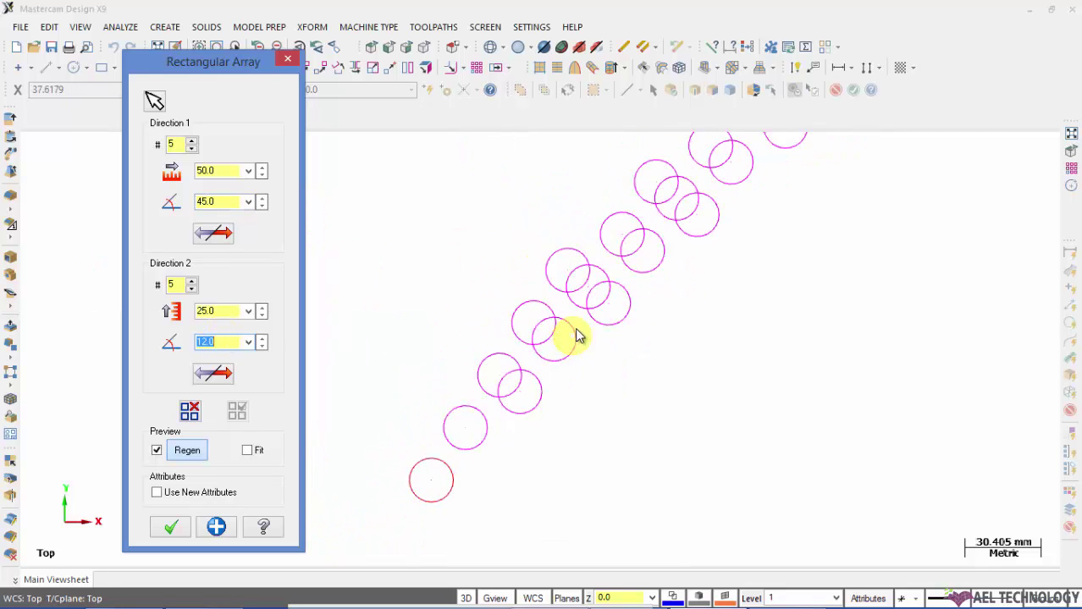
scroll(576, 339, down, 3)
text(11)
key(Return)
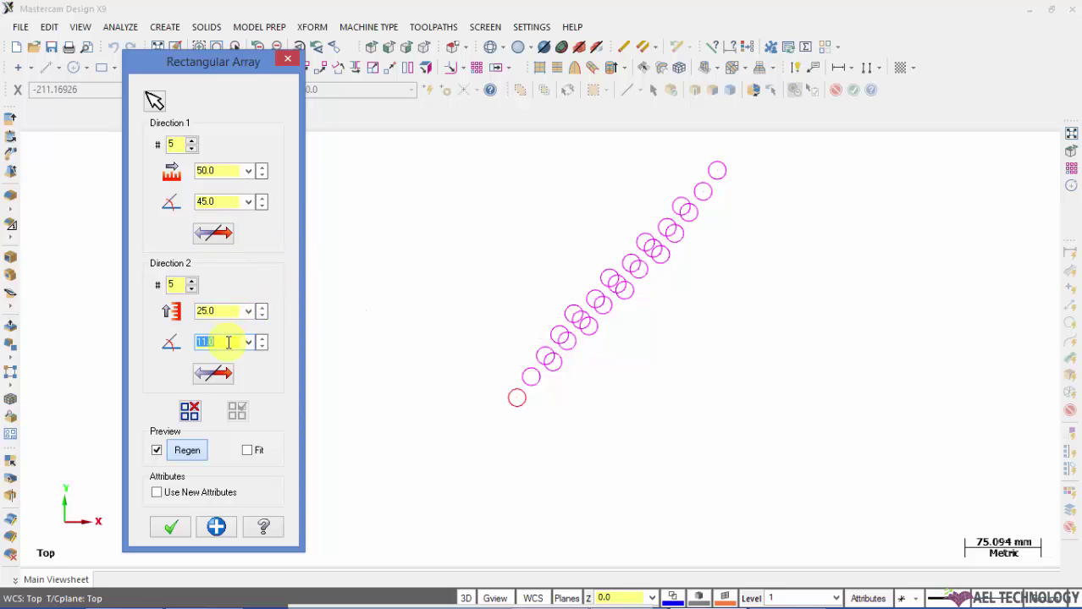
text(120)
key(Return)
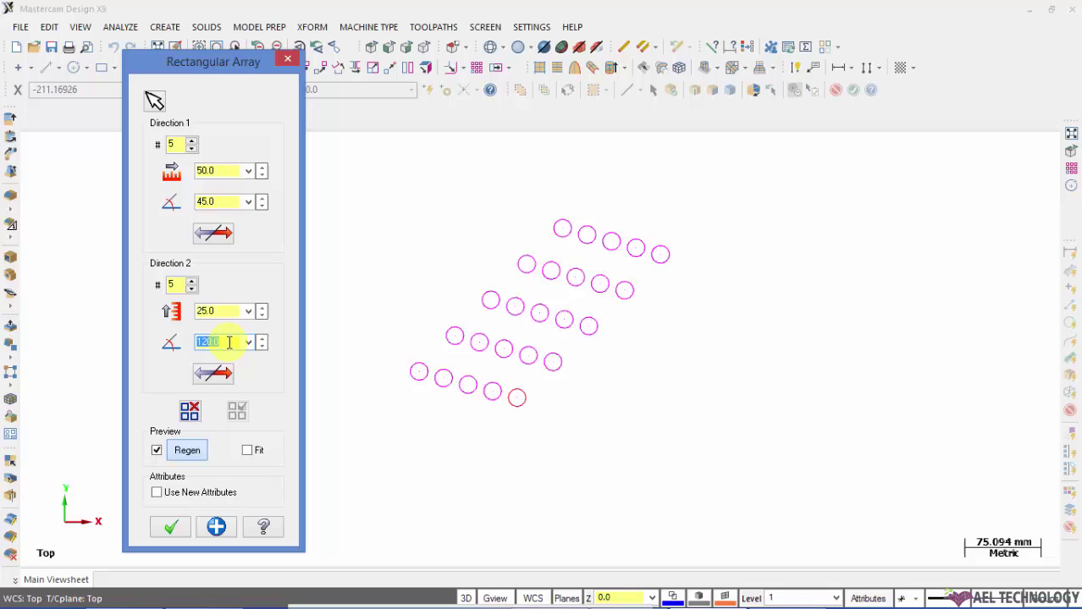
Extend the first array direction both ways to preview a slanted grid.
scroll(433, 215, up, 2)
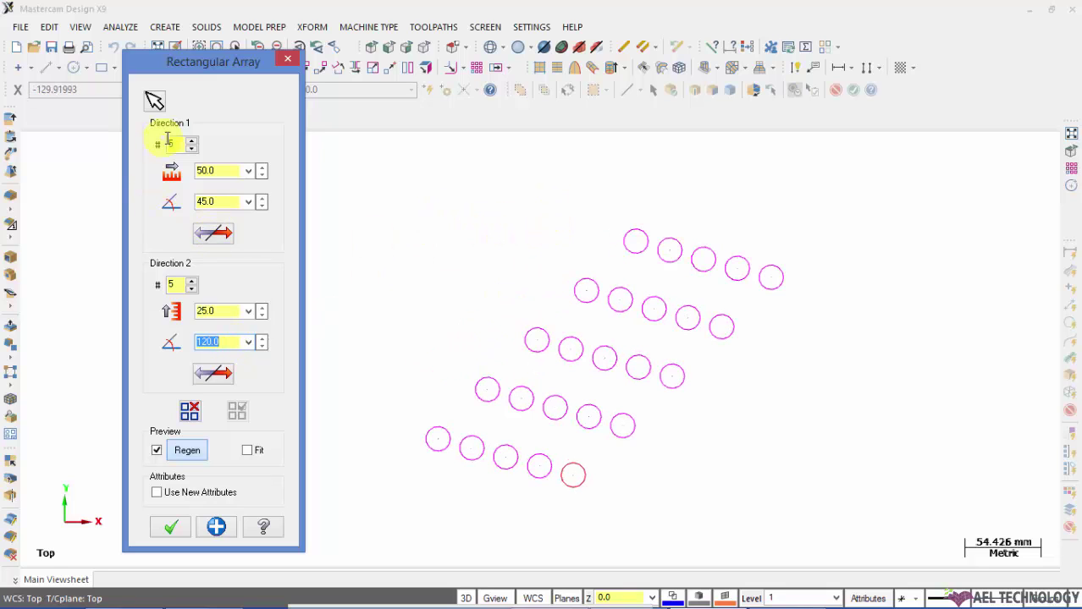
click(218, 232)
click(220, 235)
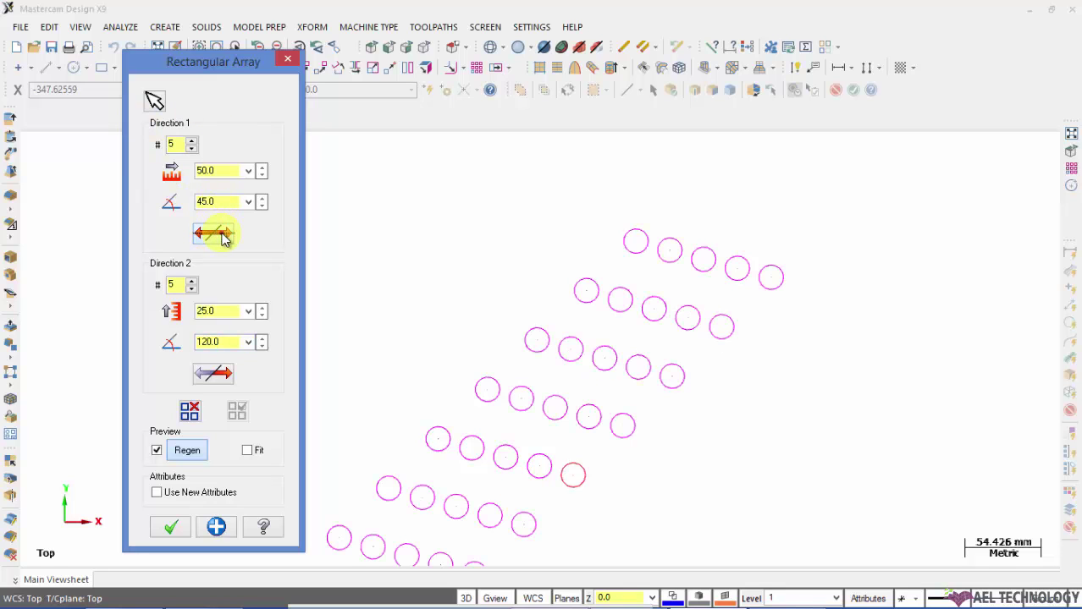
scroll(546, 281, down, 3)
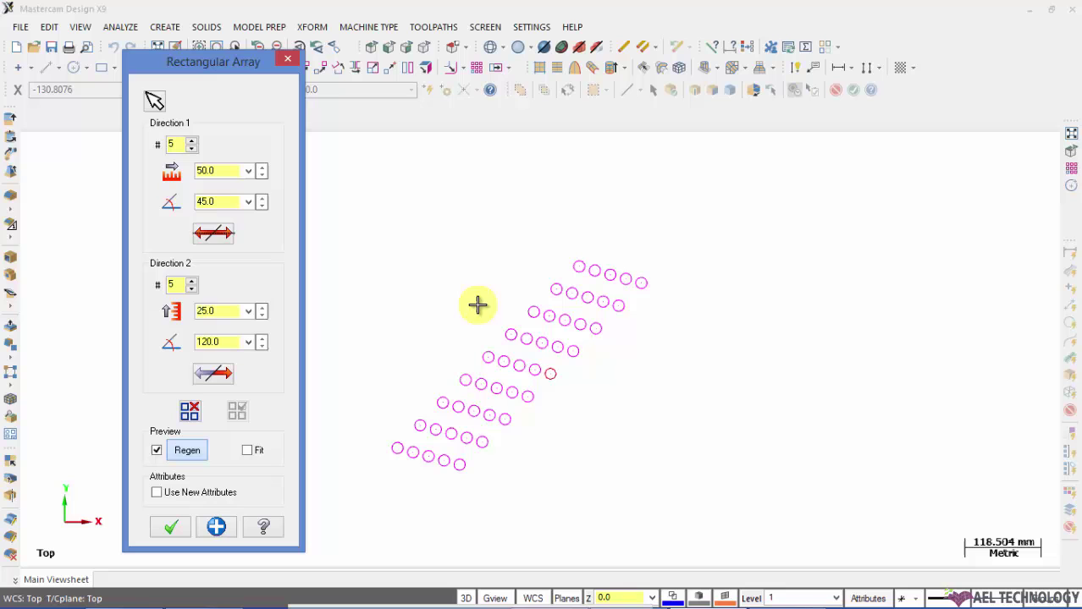
scroll(478, 304, down, 1)
scroll(370, 385, up, 1)
scroll(440, 426, up, 3)
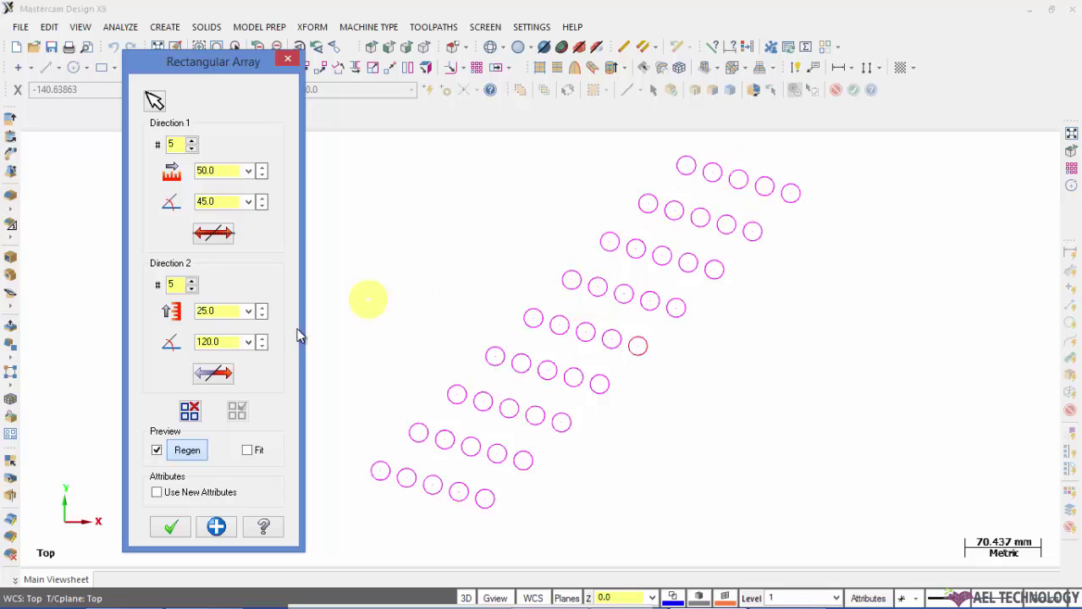
click(191, 412)
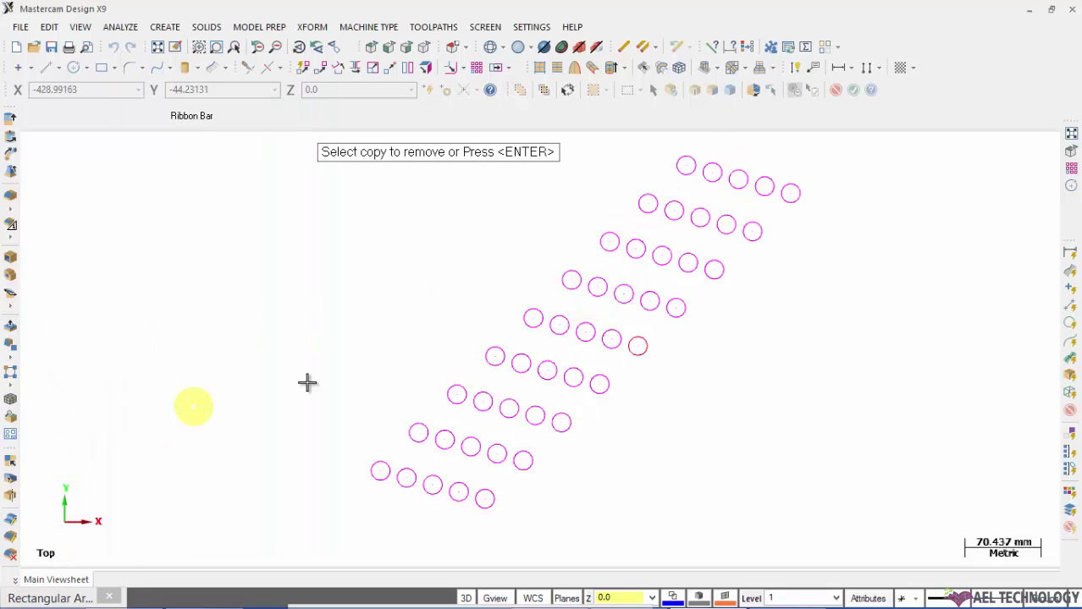
click(562, 321)
click(682, 285)
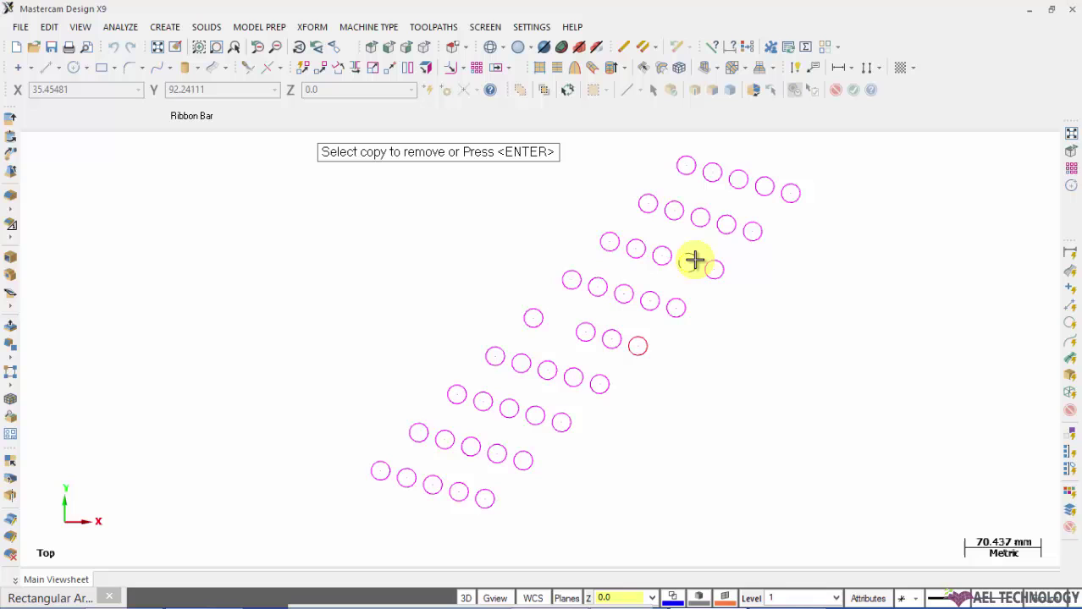
click(693, 260)
click(507, 401)
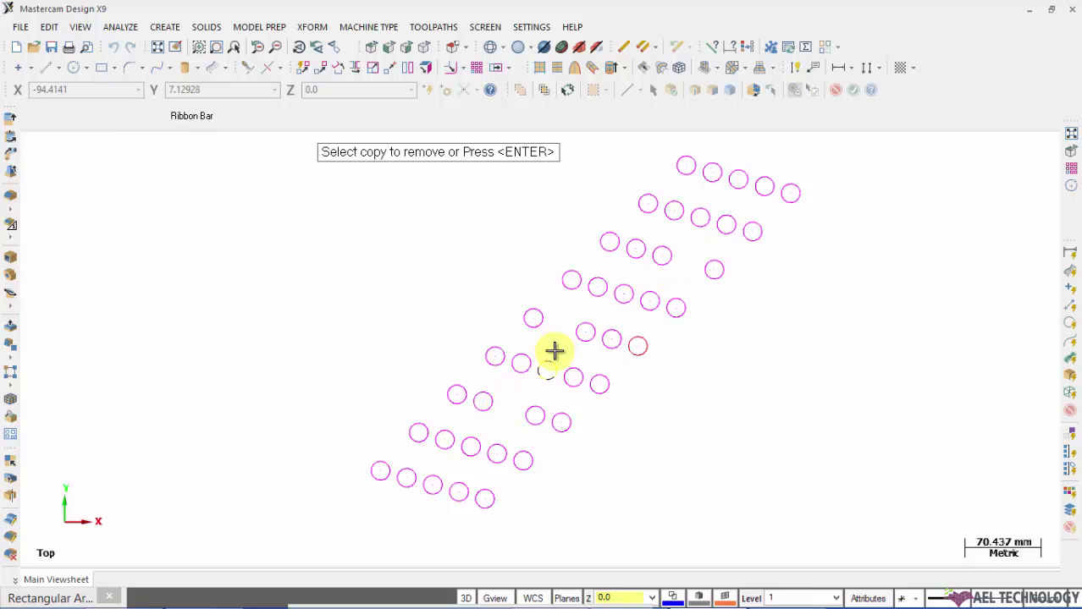
key(Return)
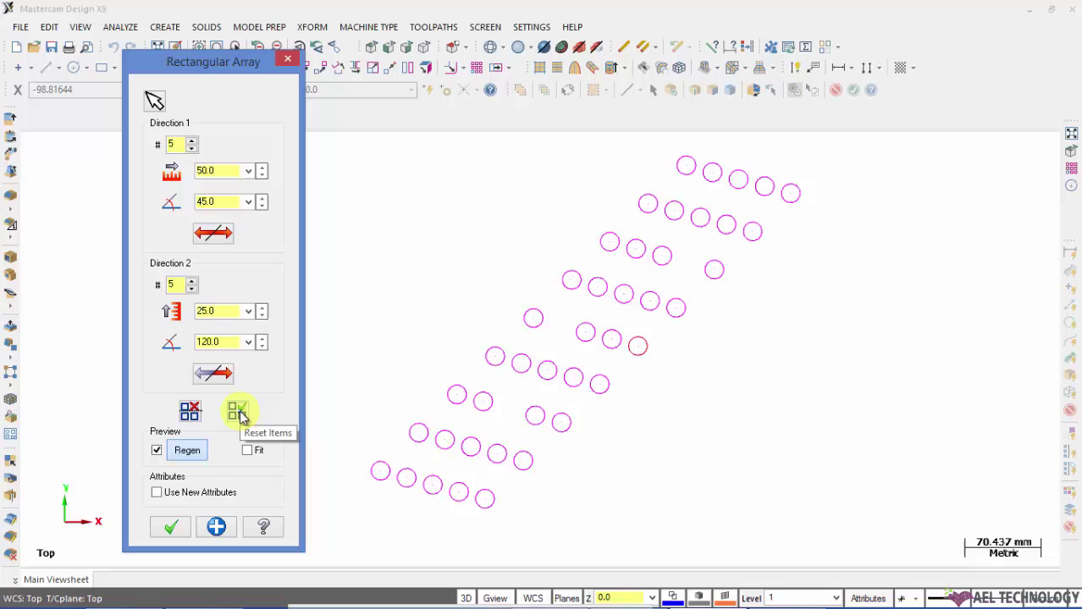
click(239, 412)
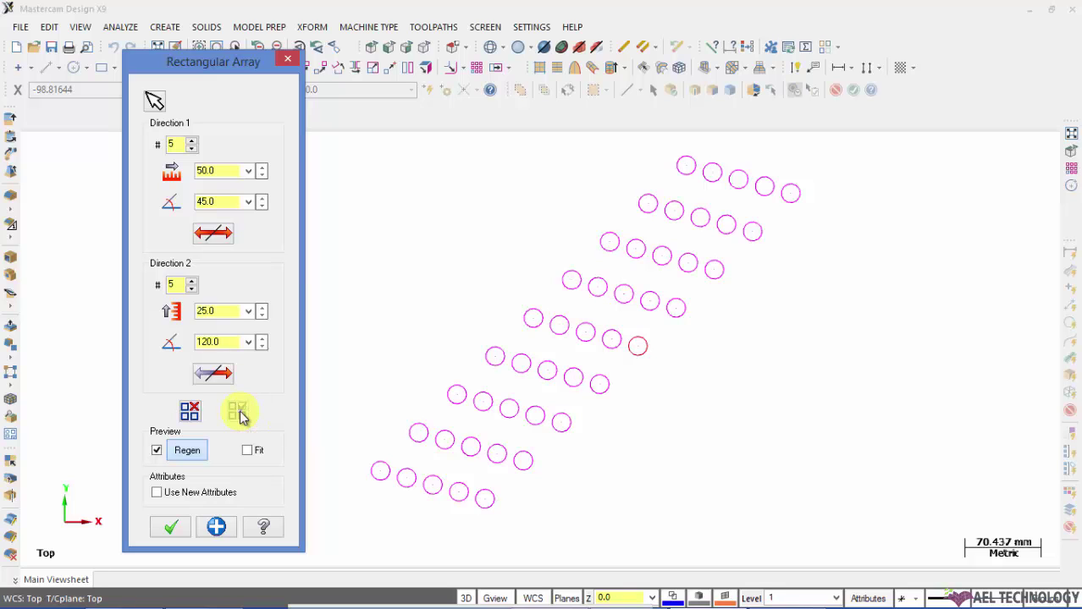
Accept the circle array, then window-select all the circles and delete them.
click(176, 529)
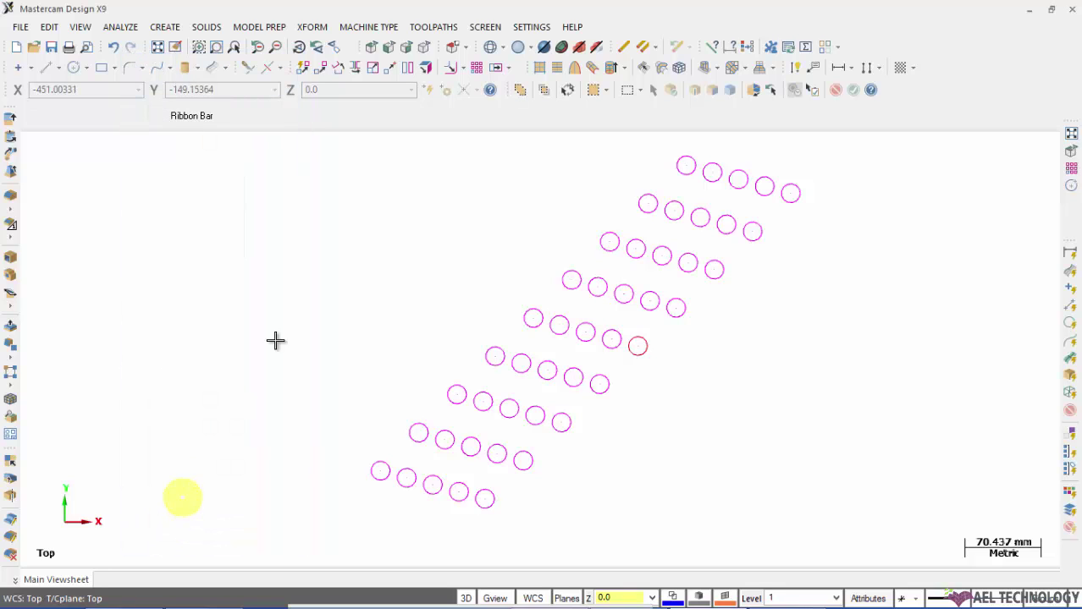
scroll(547, 242, down, 3)
scroll(547, 243, up, 2)
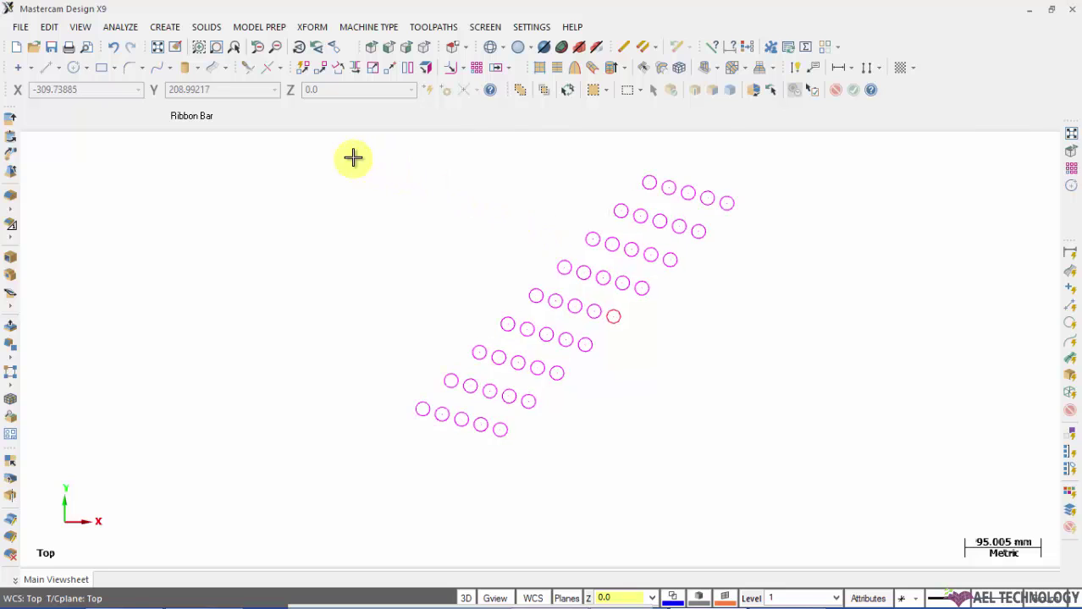
drag(353, 156, 782, 485)
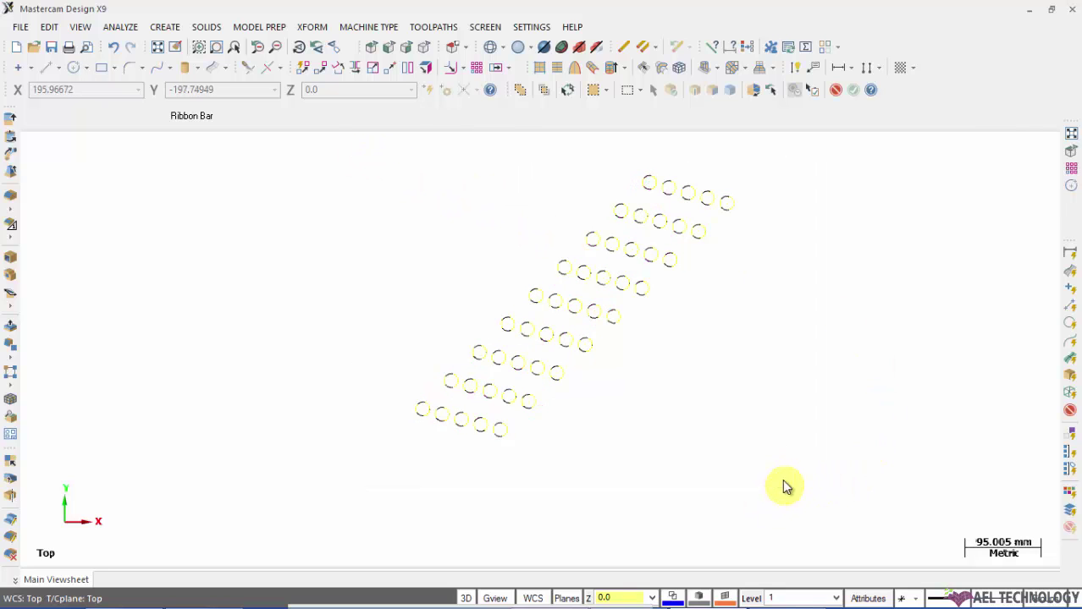
key(Delete)
Draw a rectangle of about 270 × 164 mm where the circles were.
click(100, 68)
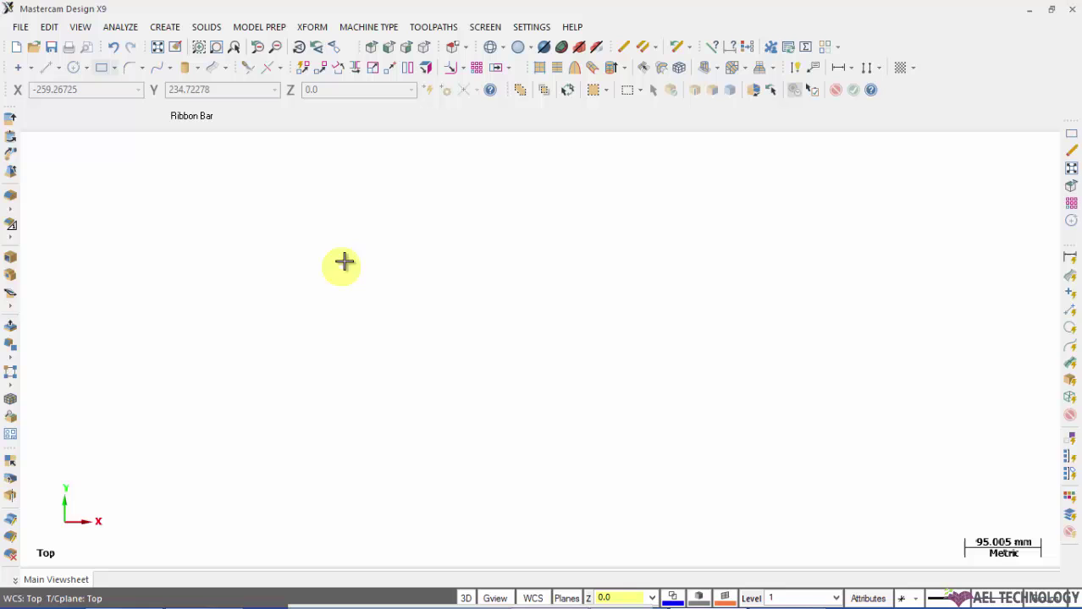
click(345, 258)
click(563, 389)
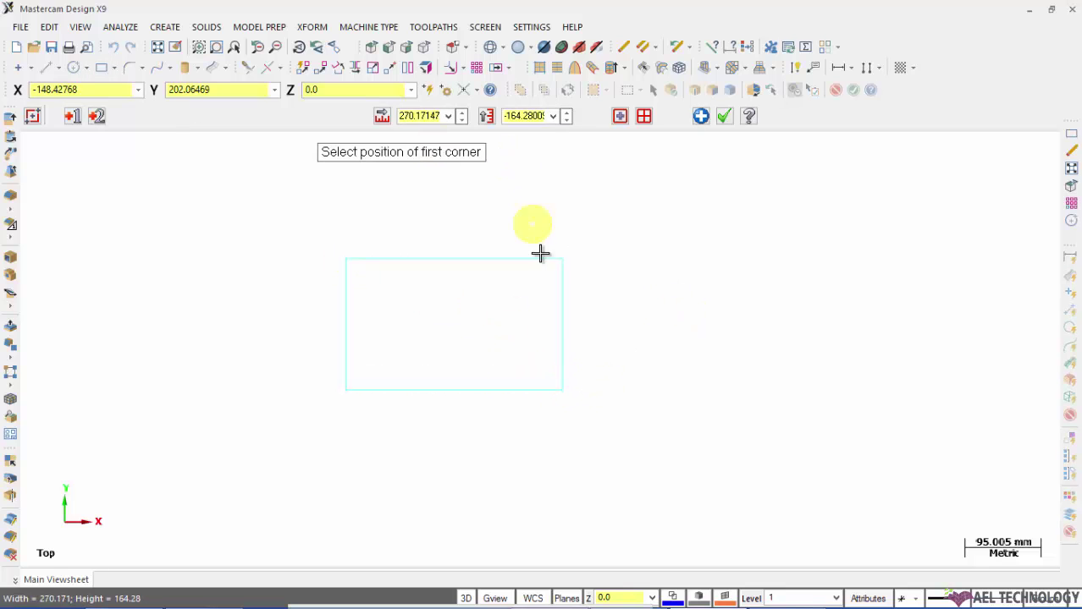
key(Escape)
click(322, 31)
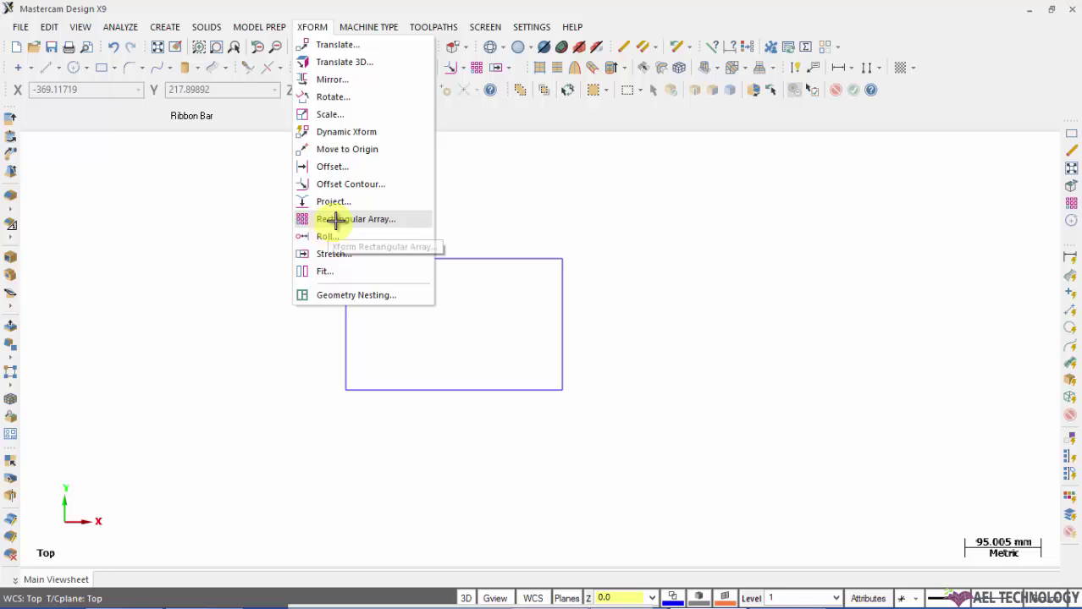
key(Escape)
click(320, 31)
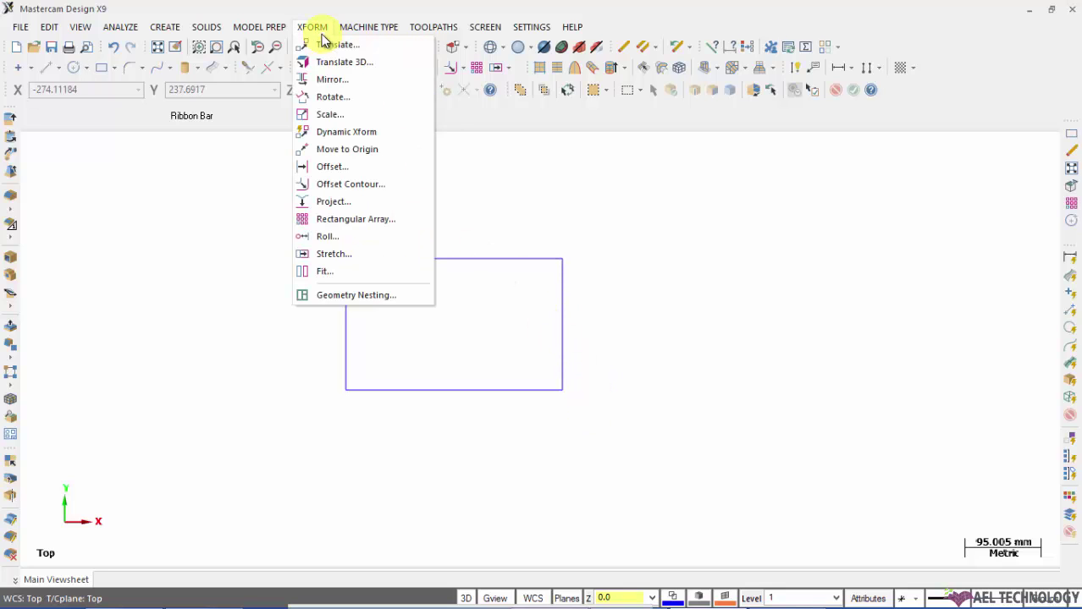
Stretch a copy of the rectangle's right side, moving it 432.47228 in X and 140.52875 in Y.
click(366, 254)
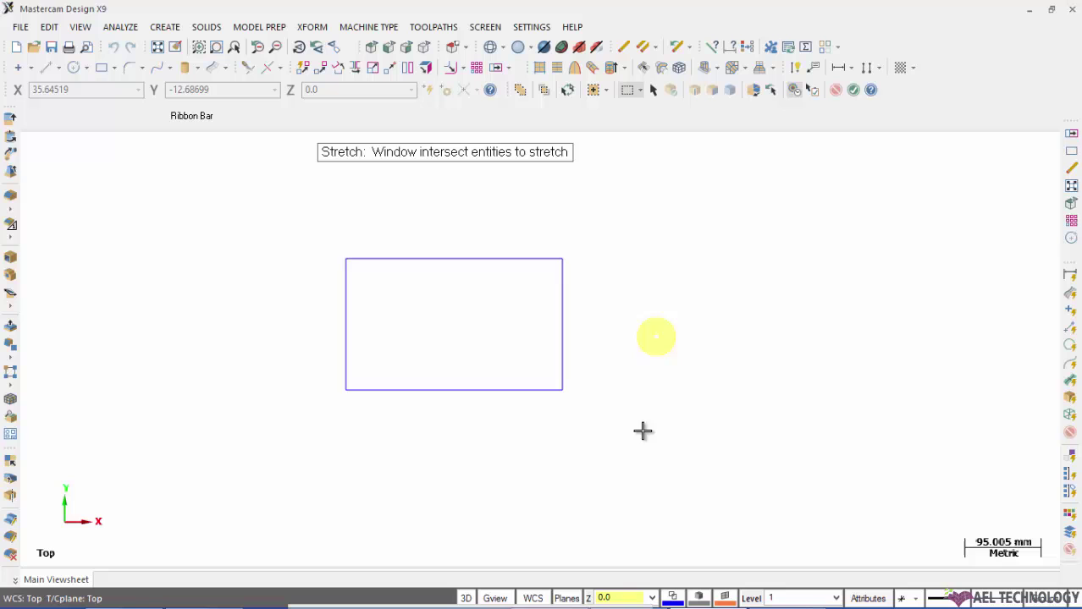
drag(784, 517, 483, 210)
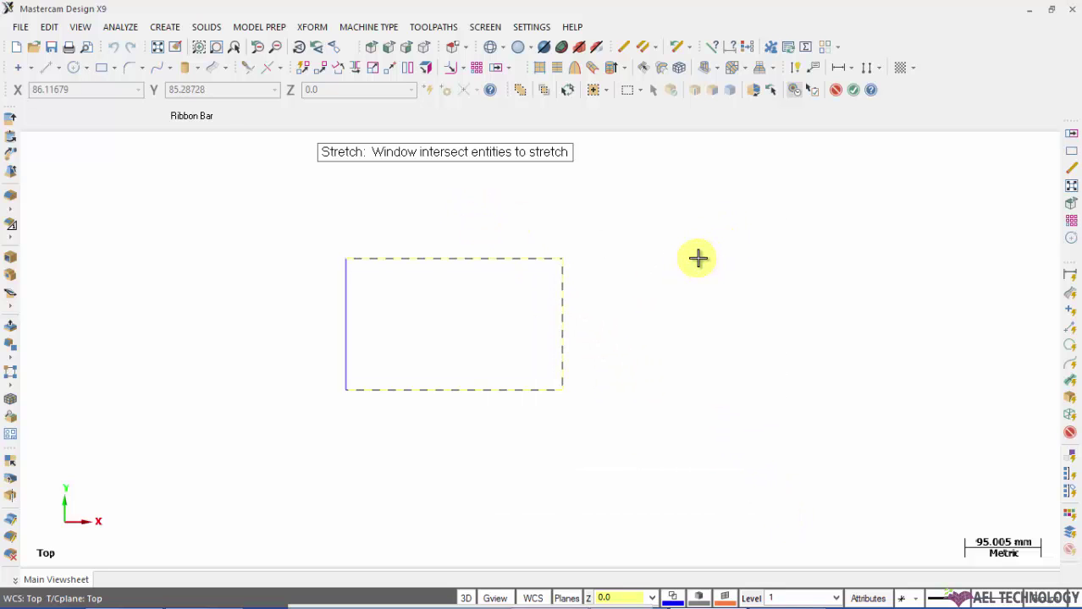
key(Return)
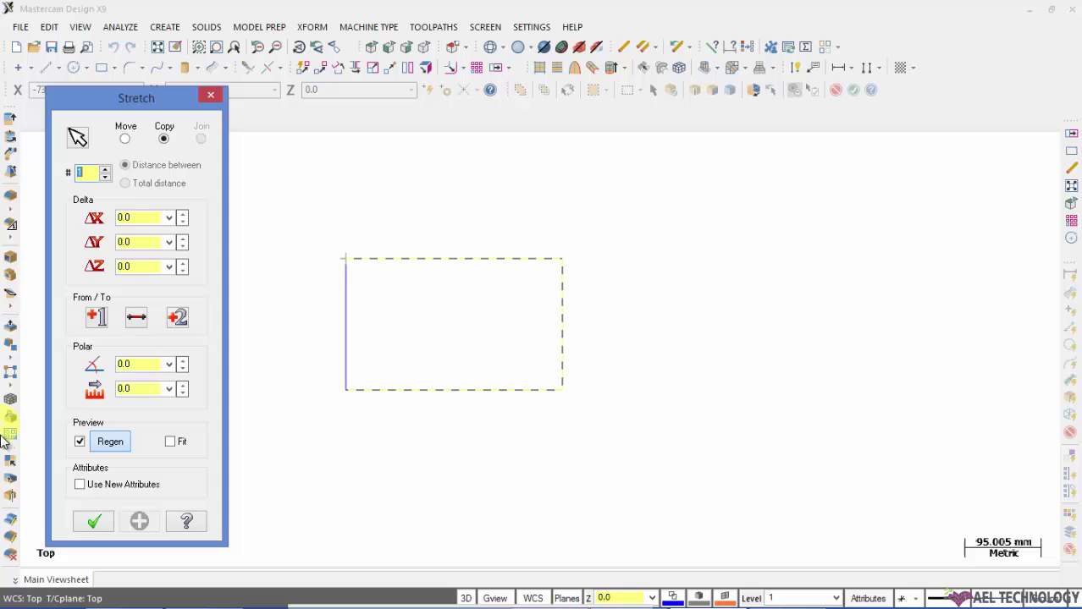
click(97, 319)
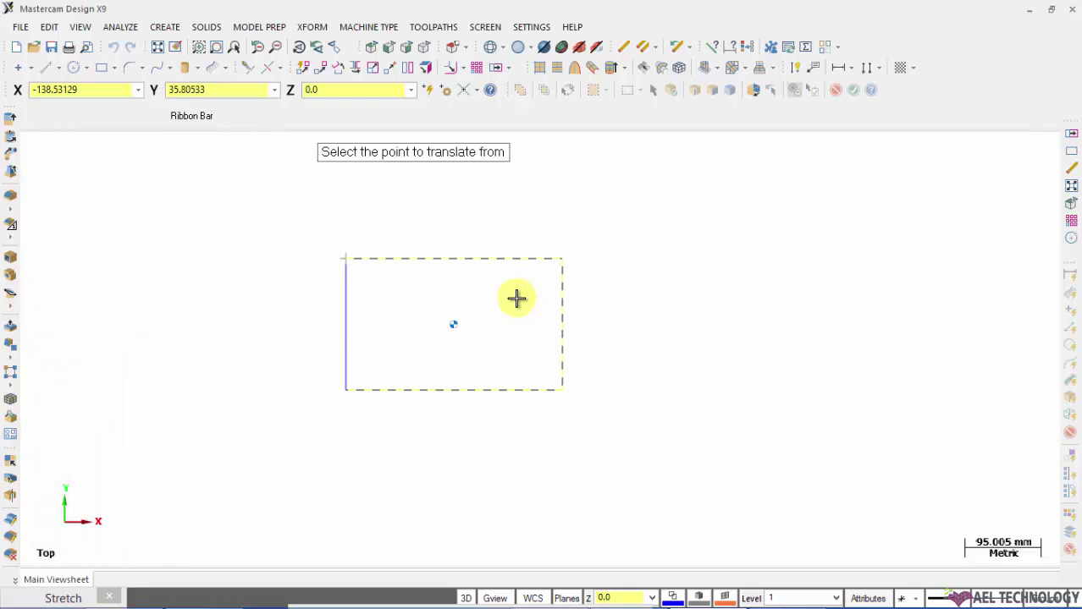
click(515, 299)
click(861, 187)
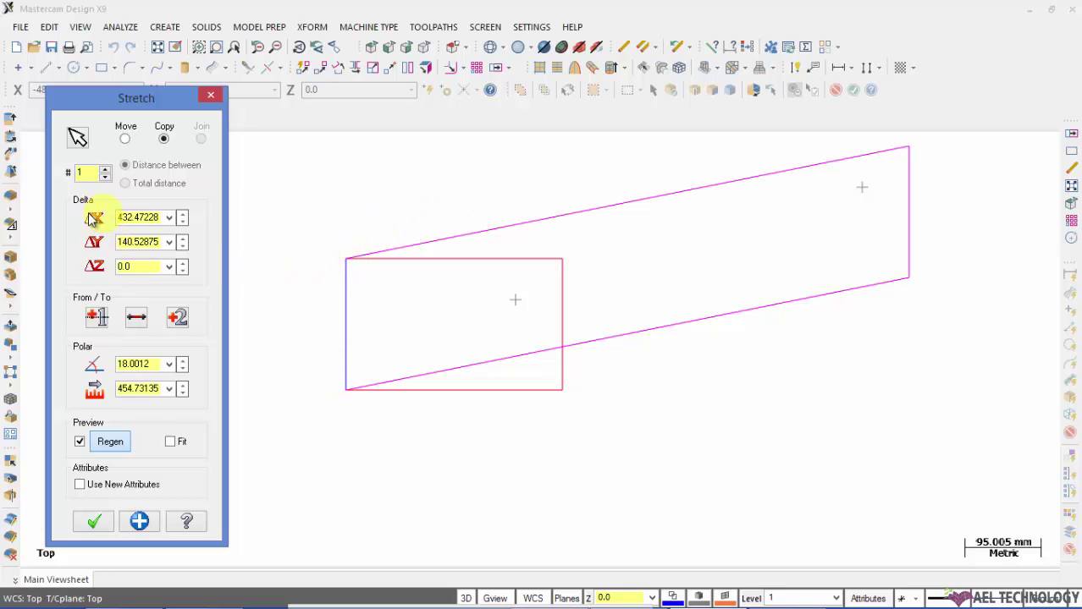
Enter stretch deltas of 40 in X and 140 in Y.
double_click(128, 217)
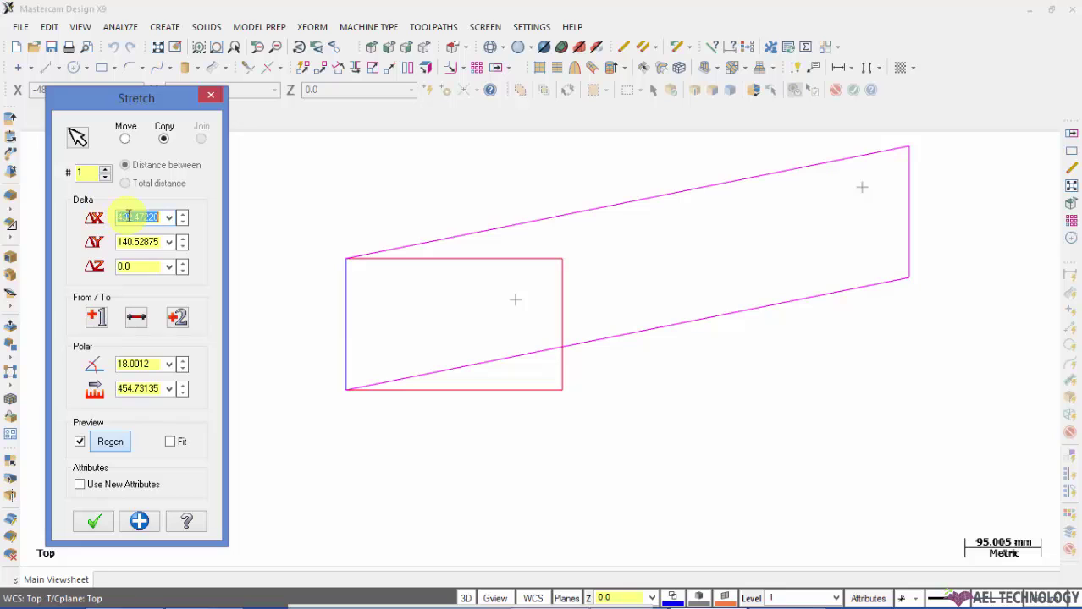
key(Return)
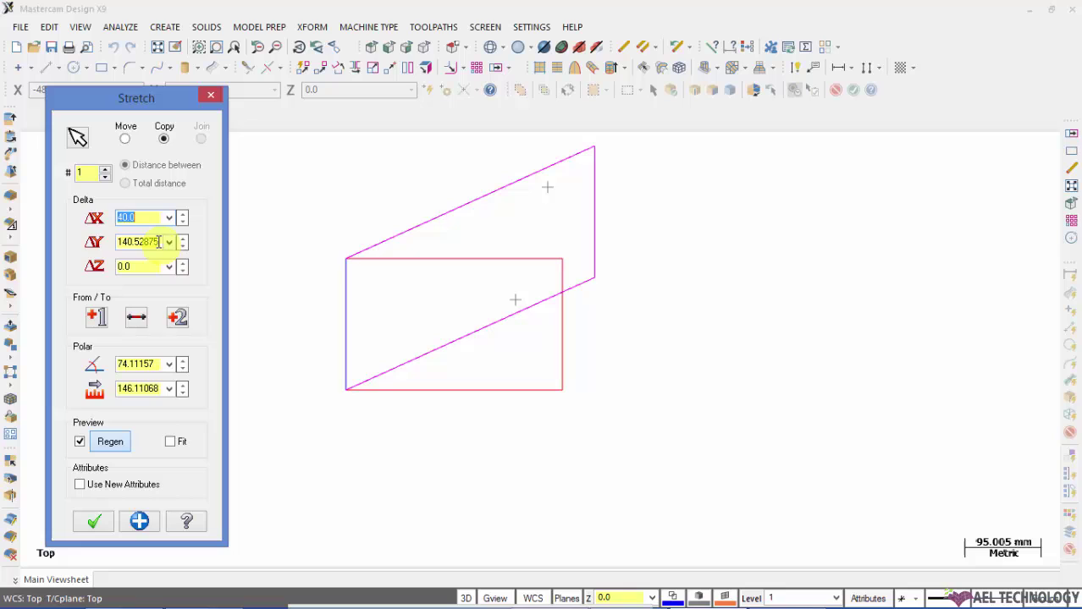
double_click(156, 241)
text(140)
key(Return)
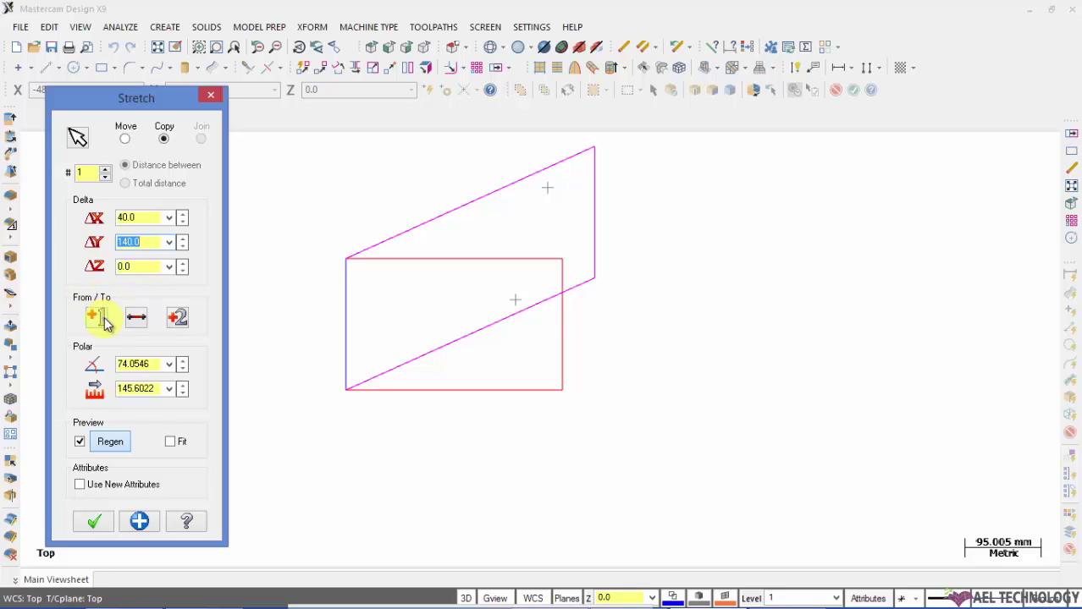
click(154, 363)
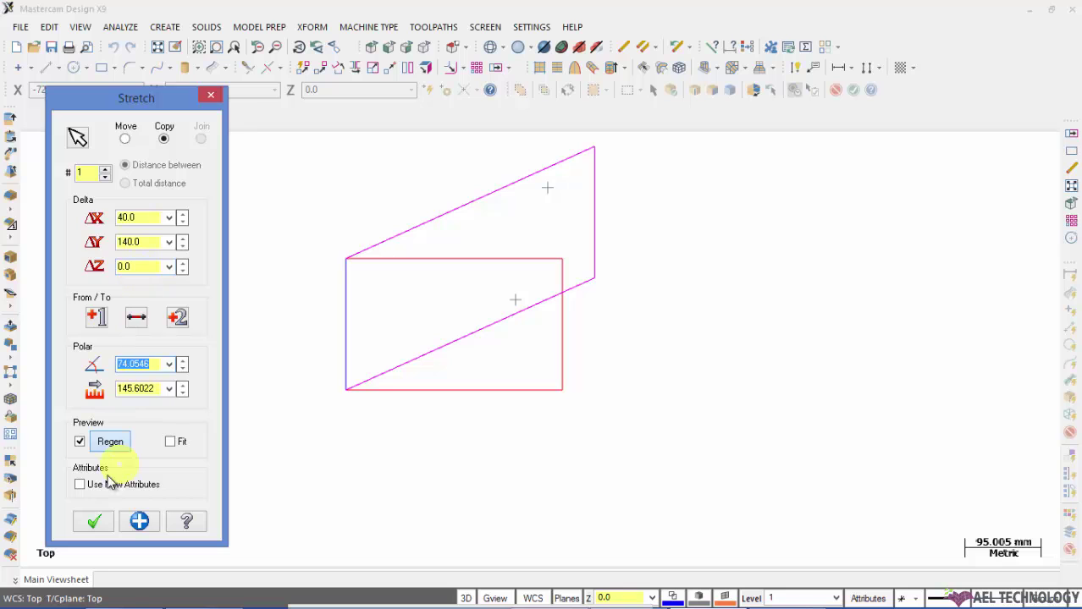
Keep the stretched copy and open a file, discarding unsaved changes to T.mcx-9.
click(93, 521)
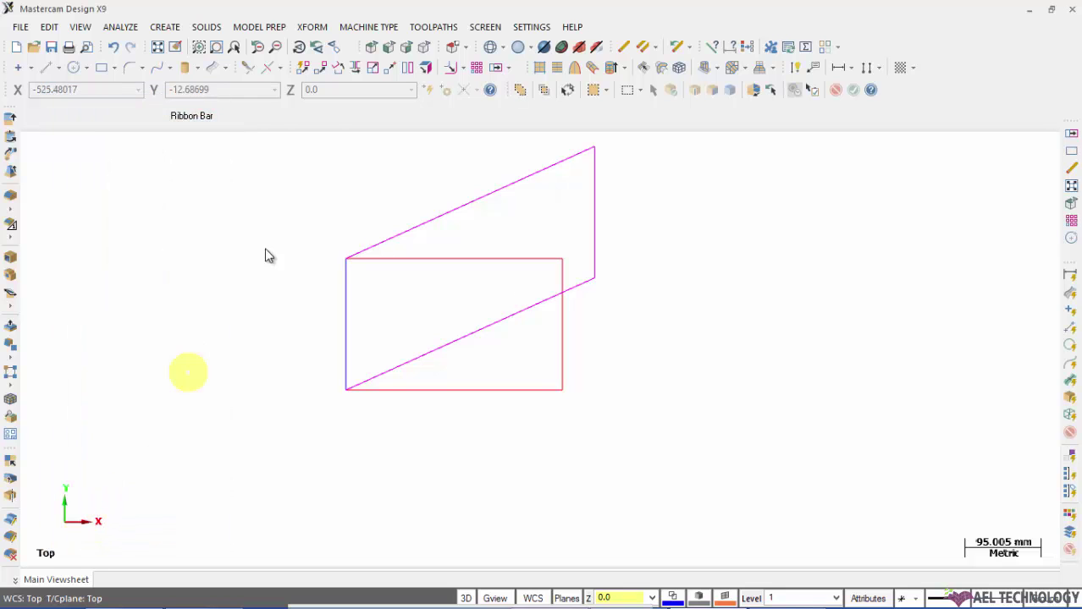
click(24, 28)
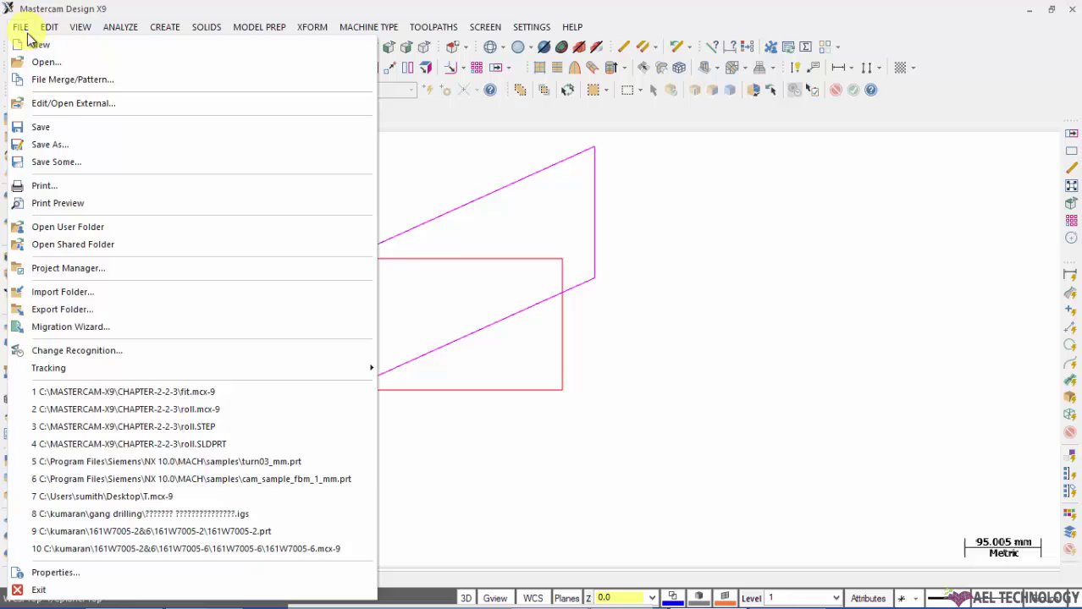
click(75, 63)
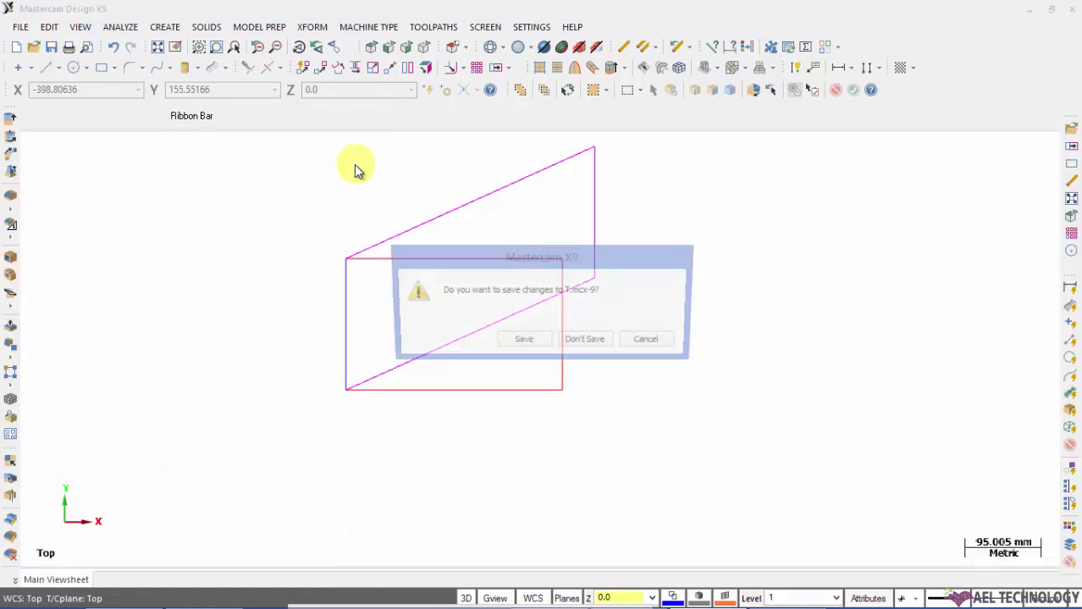
click(586, 342)
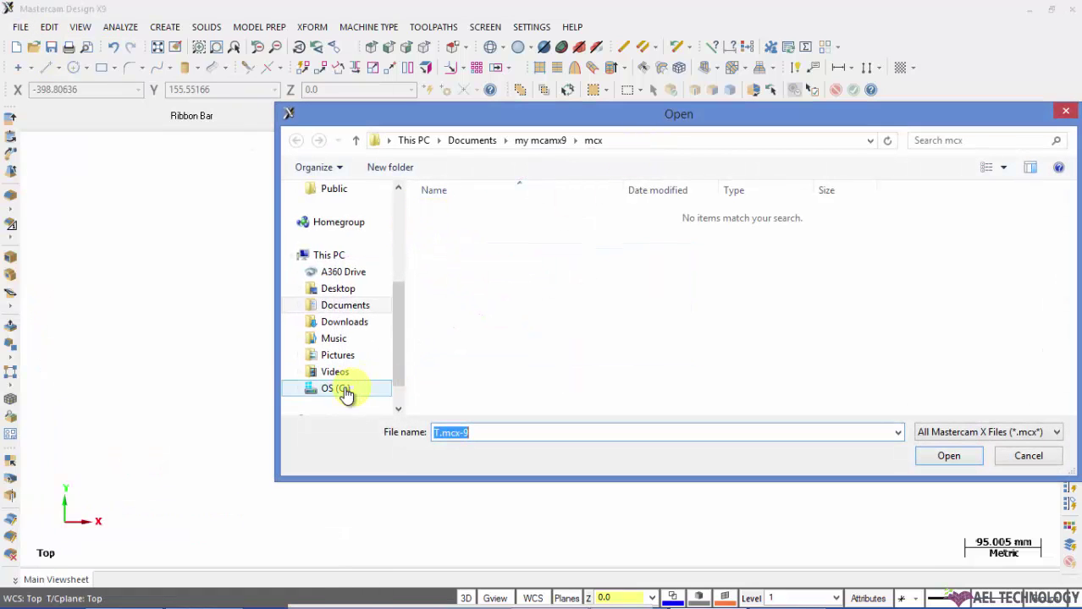
Open roll.mcx-9 from C:\MASTERCAM-X9\CHAPTER-2-2-3.
click(342, 391)
click(475, 331)
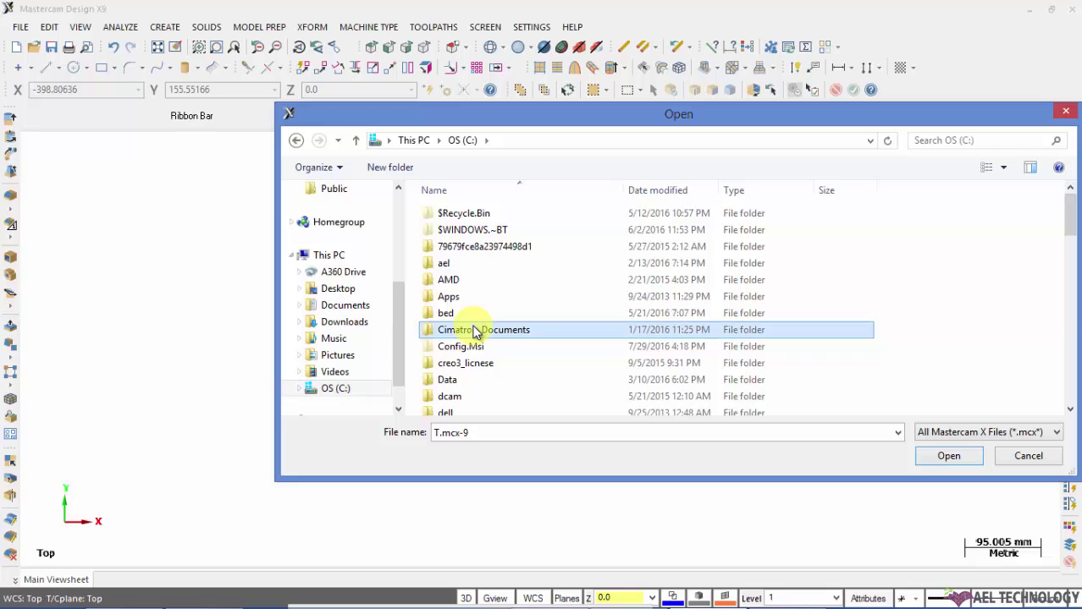
scroll(476, 330, down, 5)
double_click(489, 229)
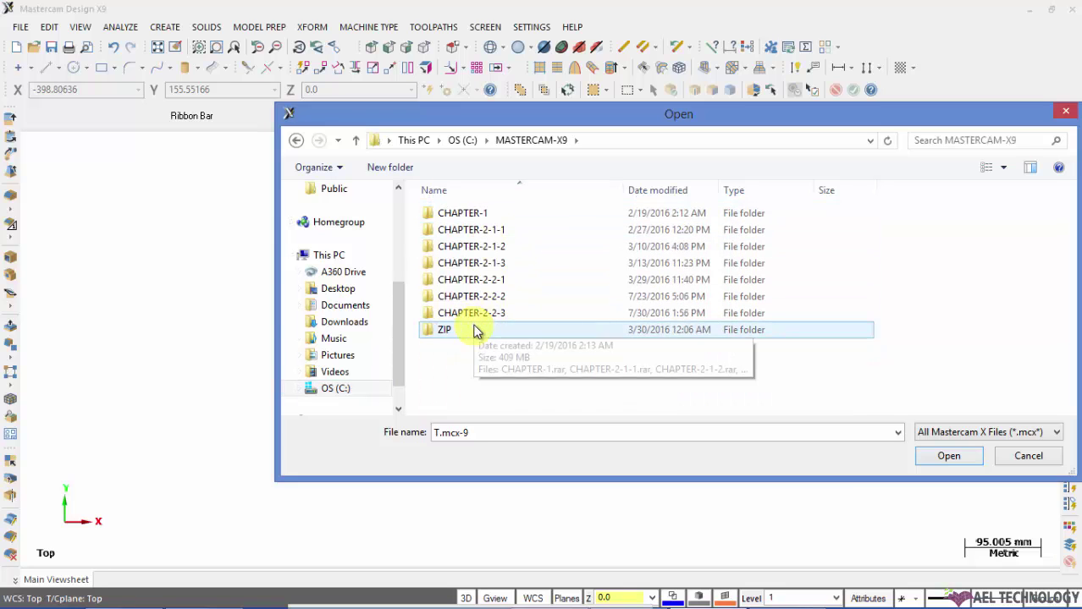
double_click(477, 313)
click(457, 231)
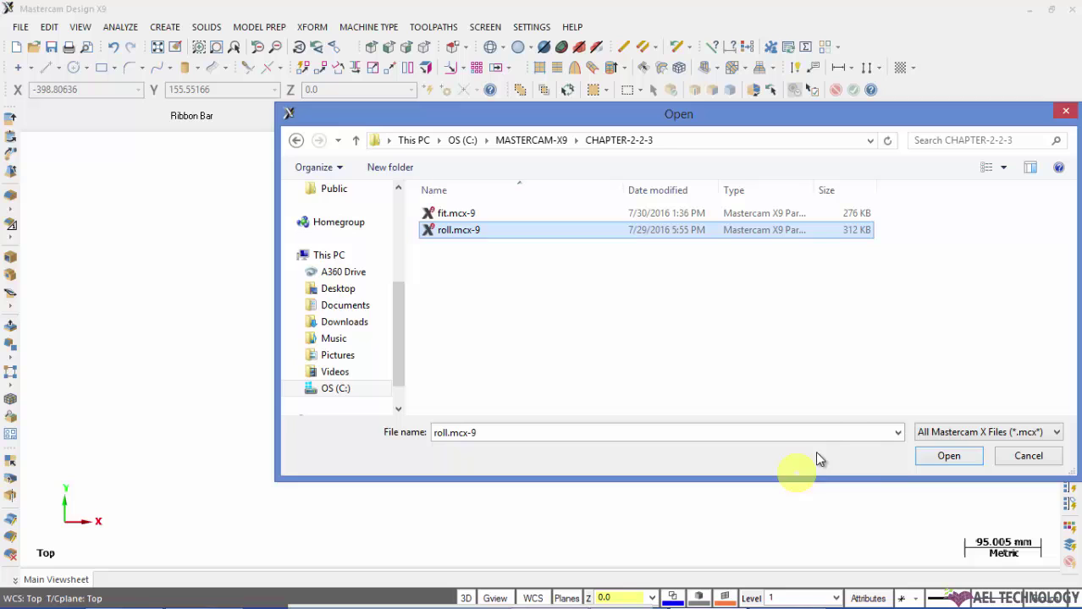
click(940, 462)
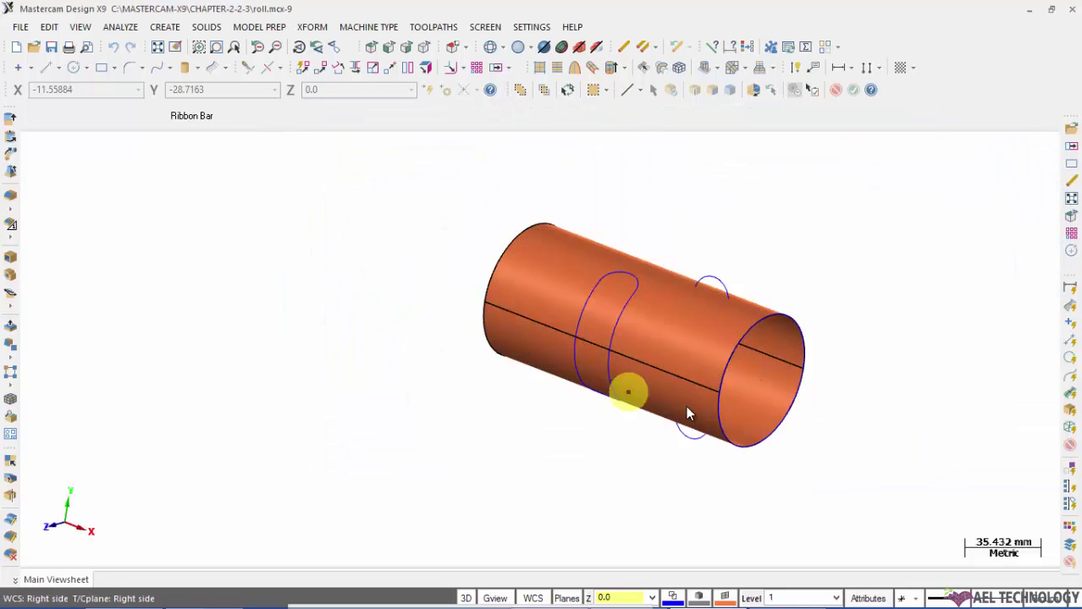
Shade the cylinder translucent so its two wrapped curves show, leaving it unselected.
scroll(695, 404, down, 1)
scroll(695, 405, up, 2)
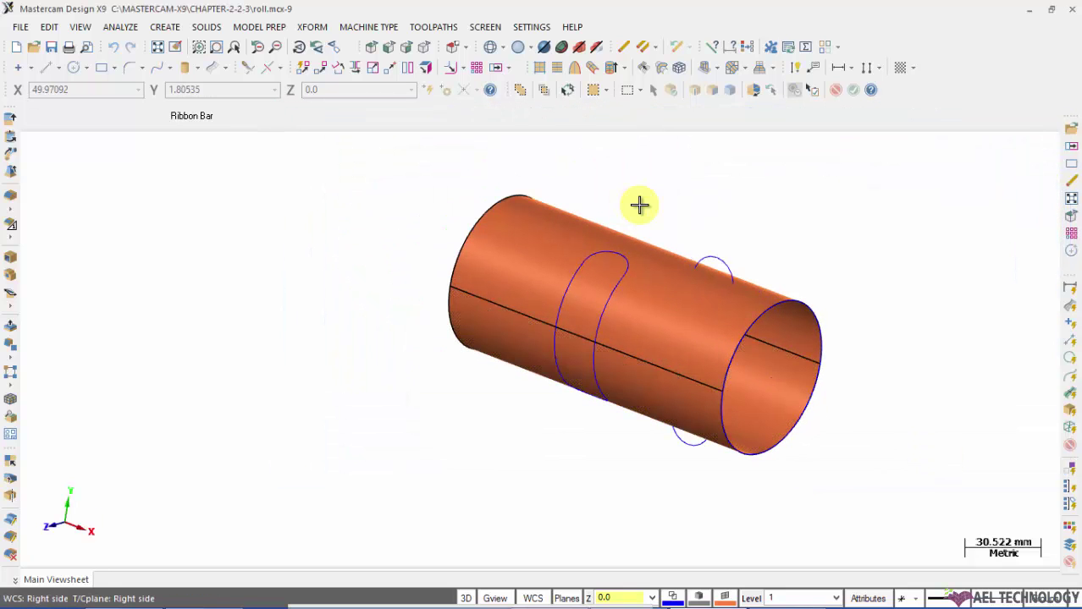
click(543, 51)
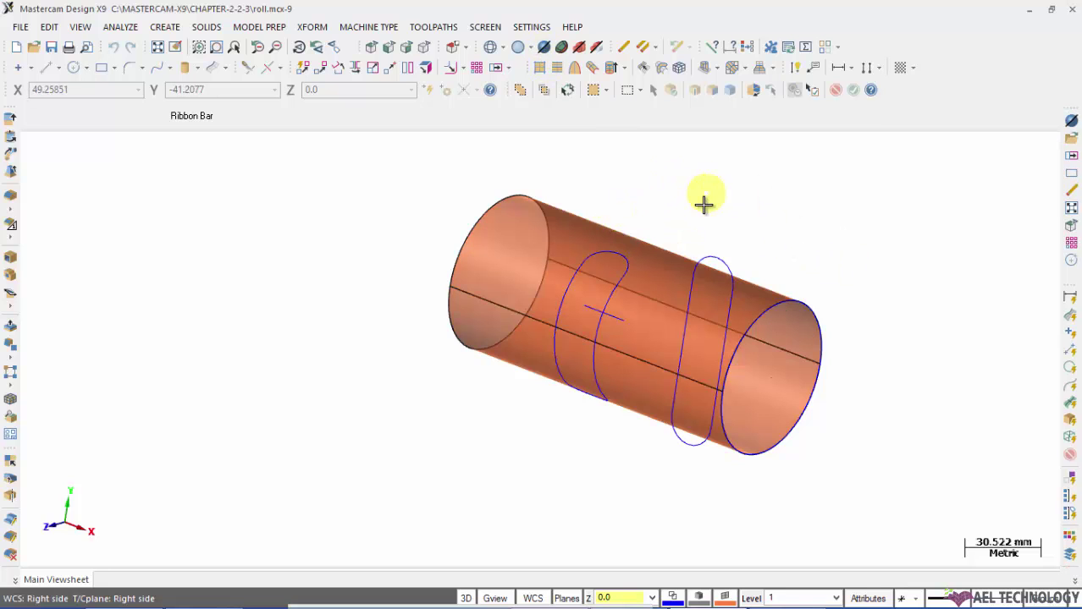
mouse_move(768, 246)
middle_down()
mouse_move(733, 236)
mouse_move(816, 186)
mouse_move(782, 217)
mouse_move(790, 268)
mouse_move(772, 247)
mouse_move(763, 260)
mouse_move(772, 256)
middle_up()
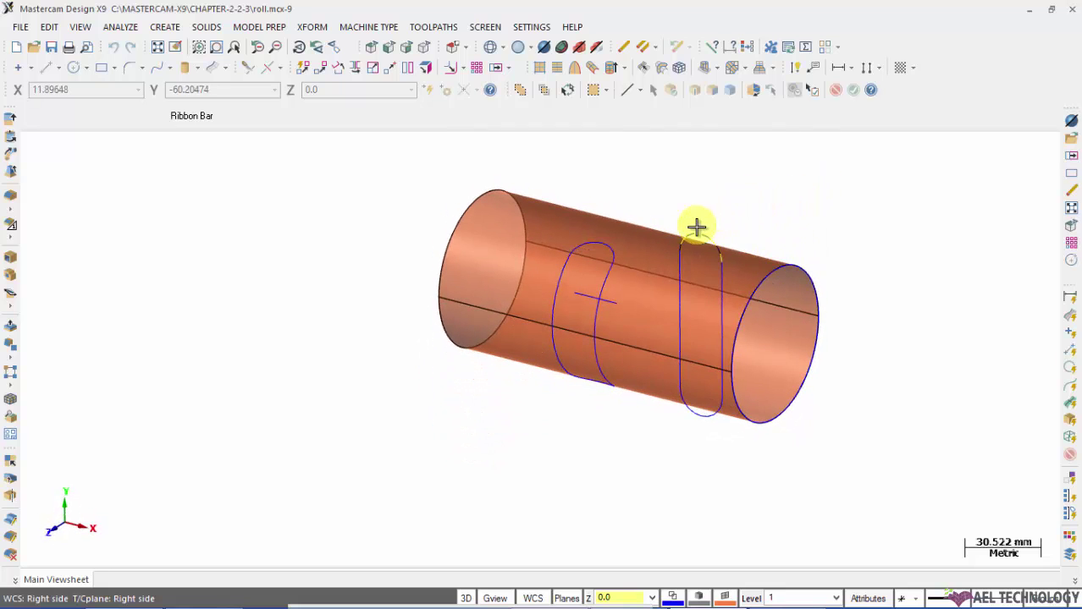
click(655, 275)
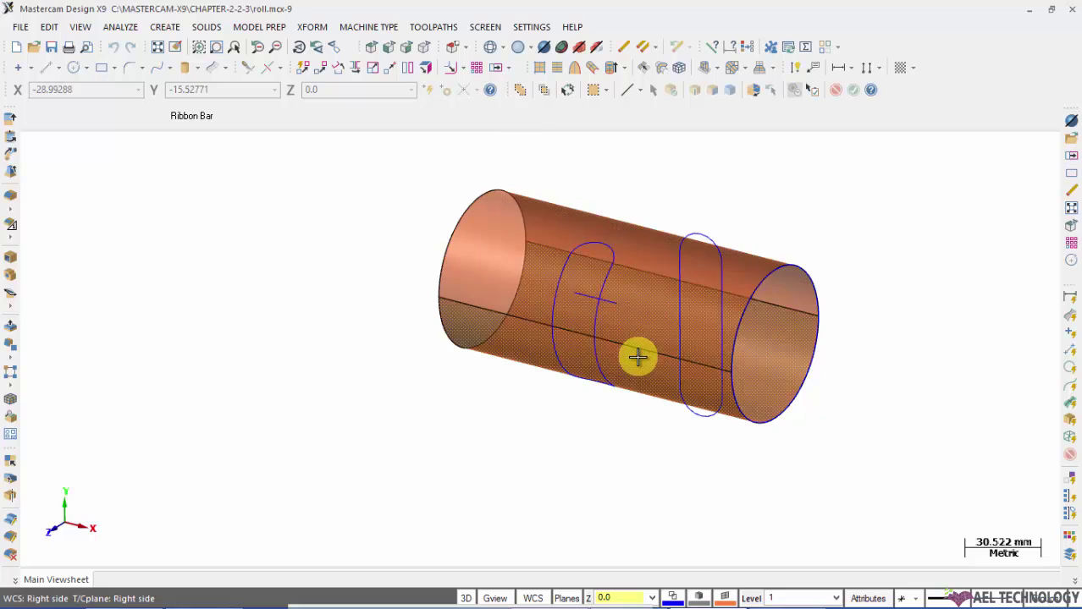
click(651, 253)
click(654, 255)
click(656, 250)
click(656, 247)
click(656, 246)
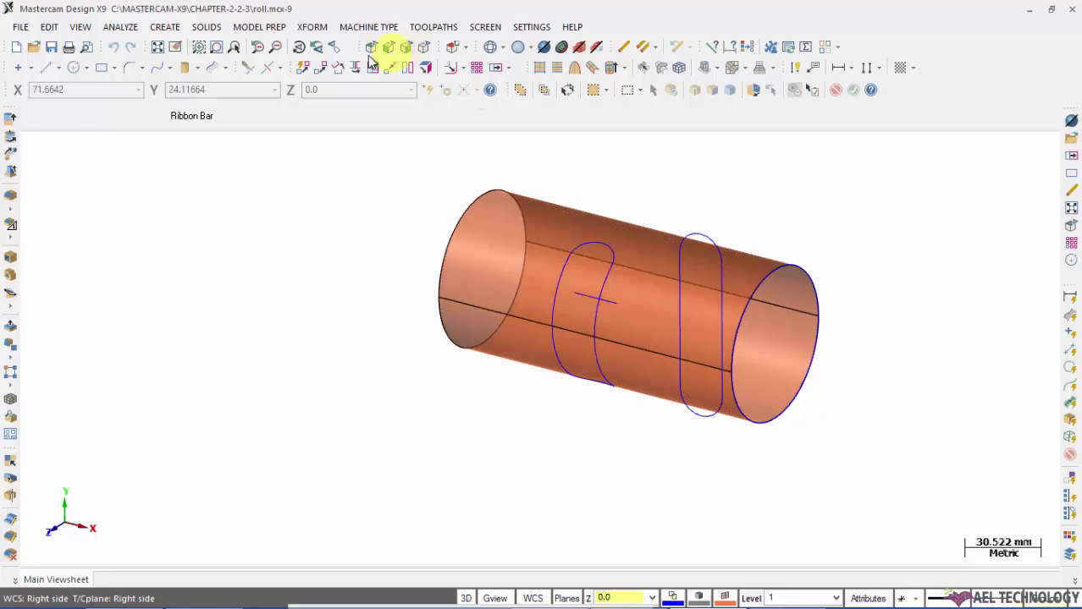
click(312, 27)
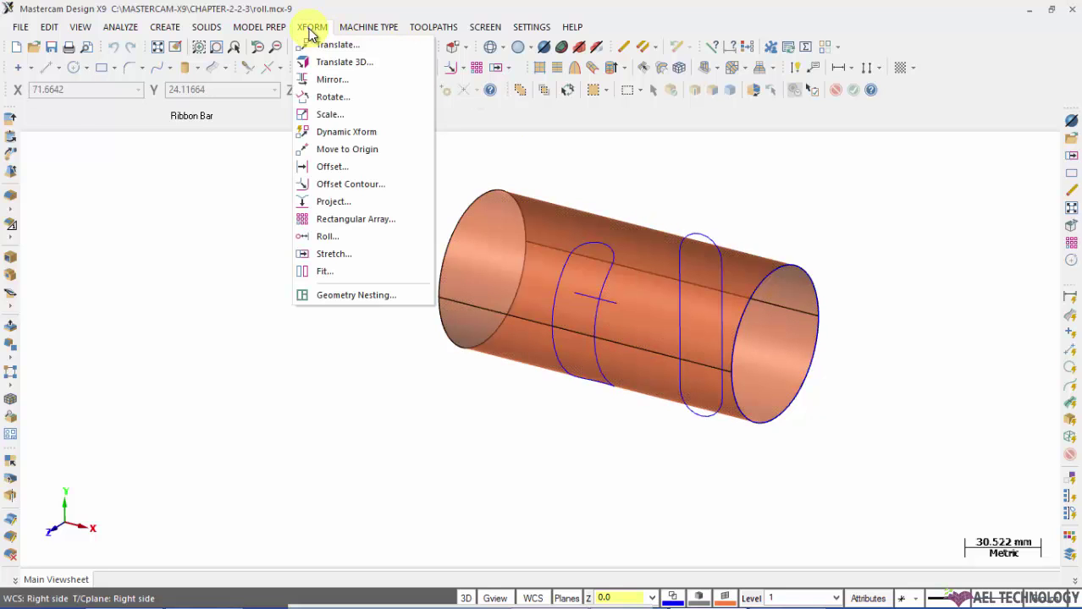
Start the Roll transform and chain the oval slot curve on the cylinder.
click(328, 237)
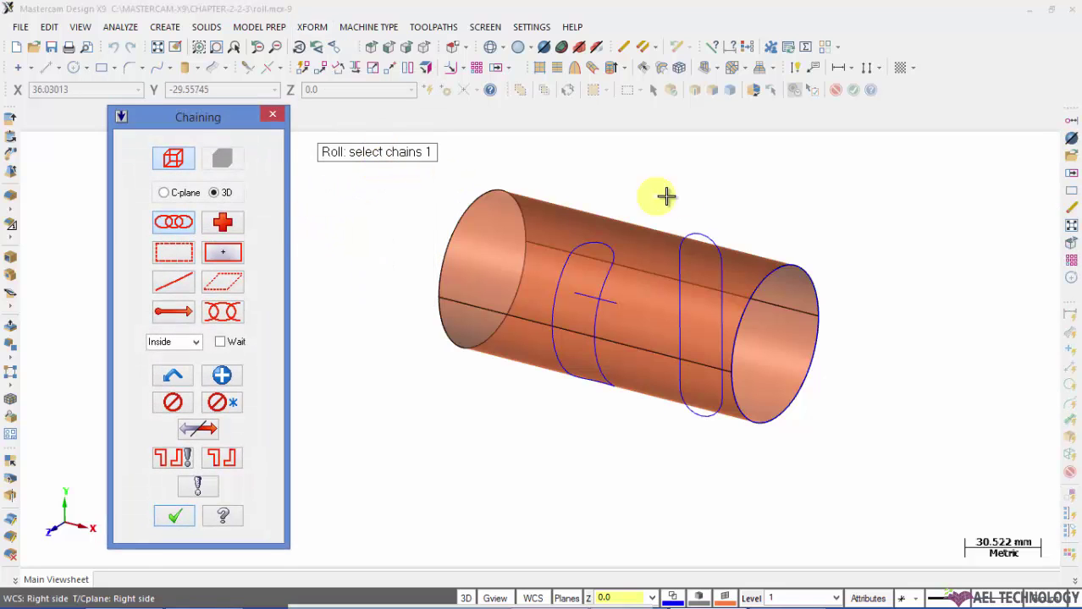
click(683, 235)
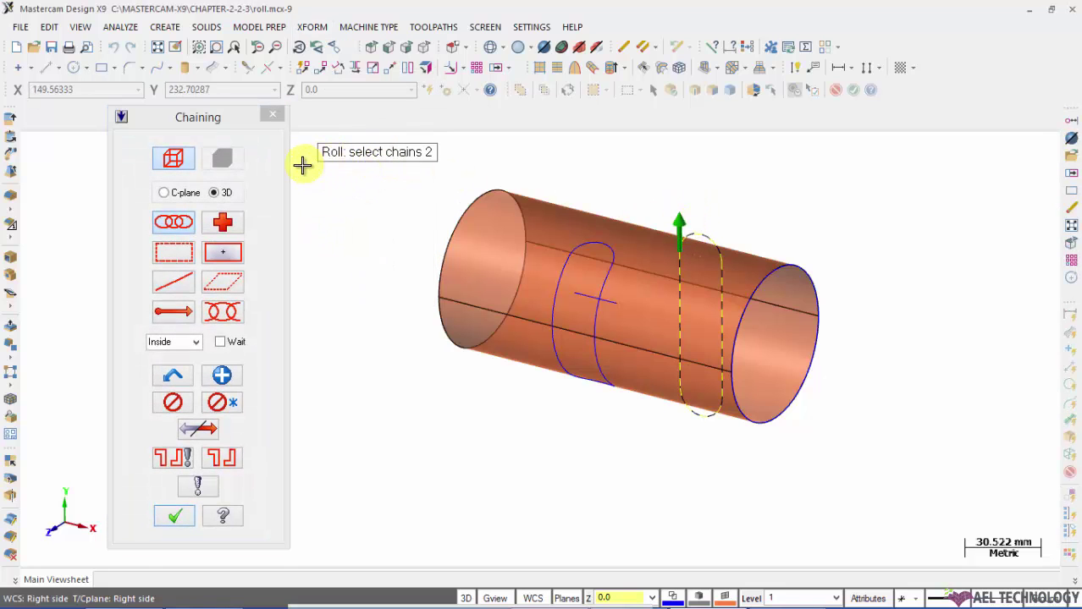
click(175, 517)
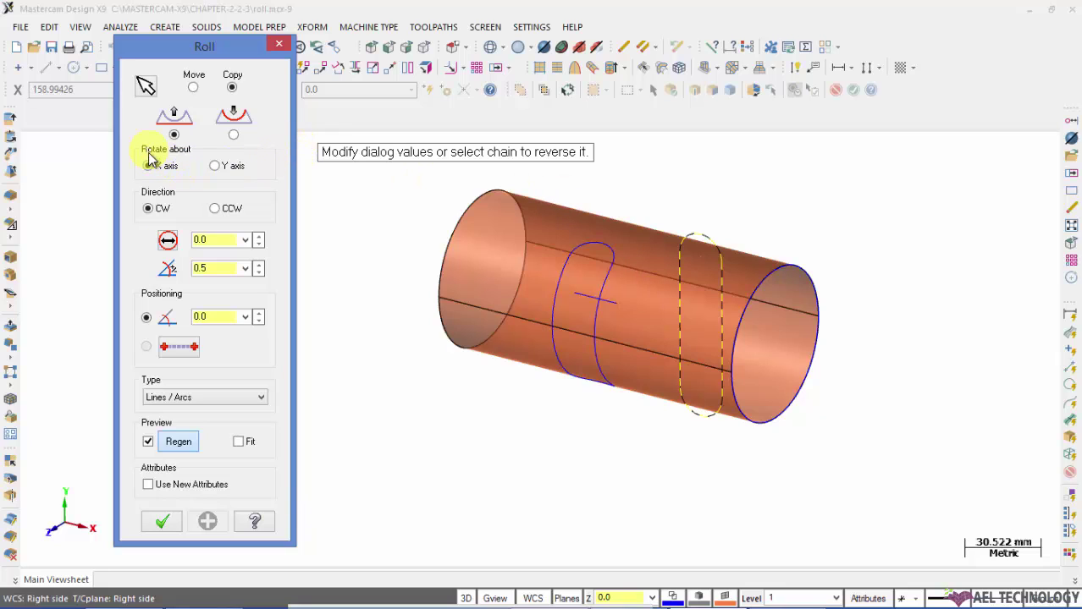
Take the 65.0 roll diameter from the cylinder end arc, rolling about X clockwise.
click(169, 240)
click(770, 275)
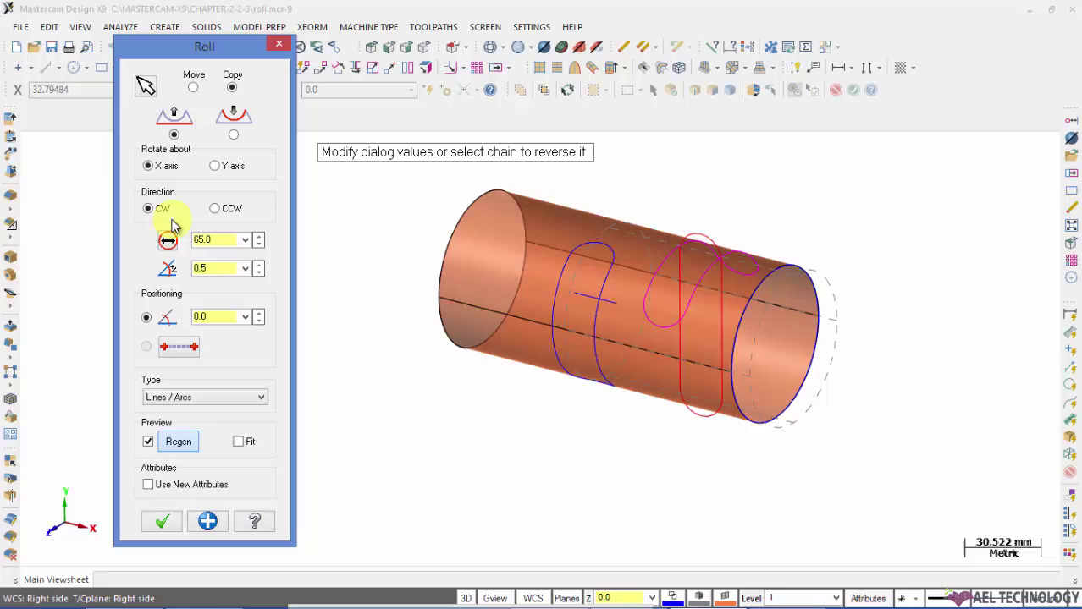
click(217, 166)
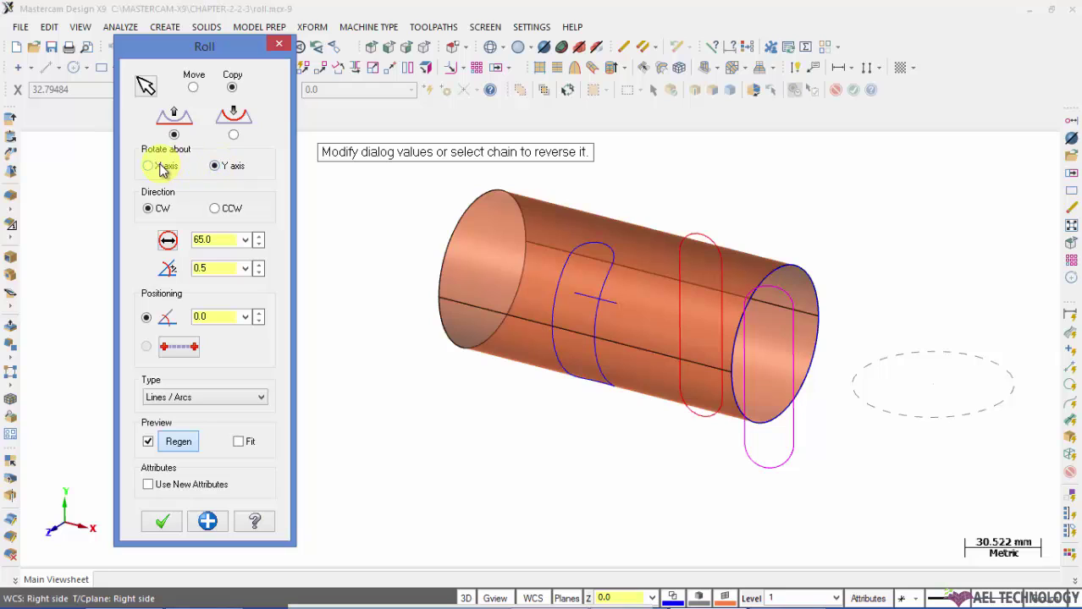
click(149, 166)
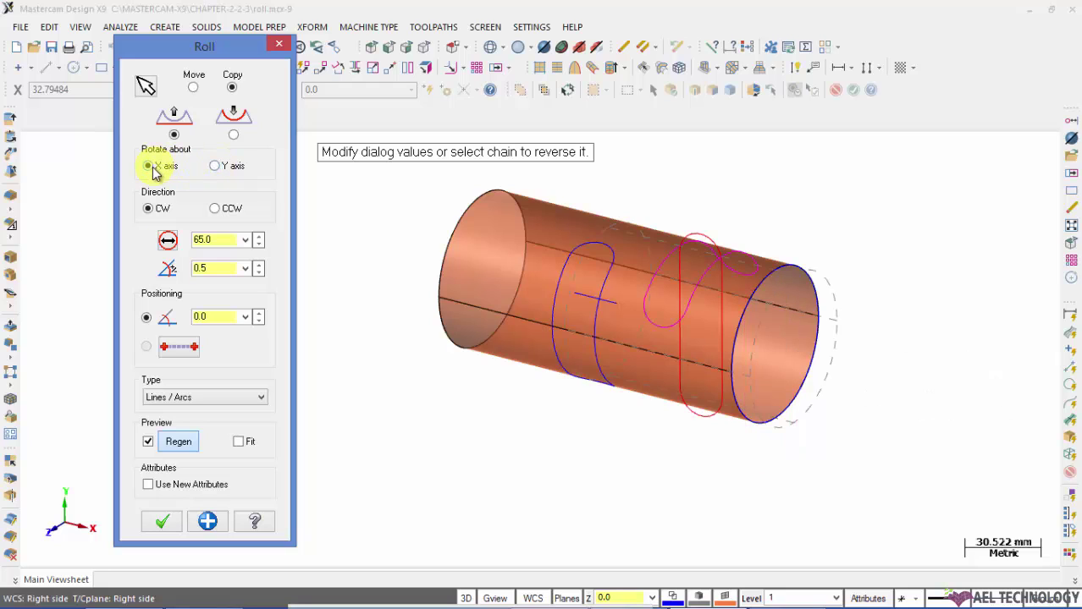
click(160, 209)
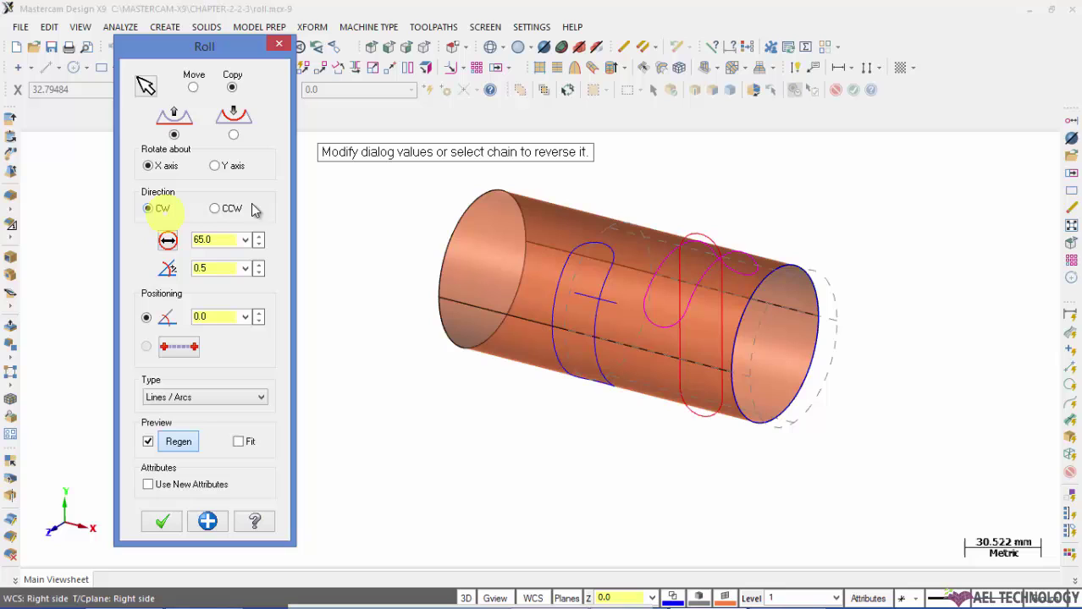
click(154, 212)
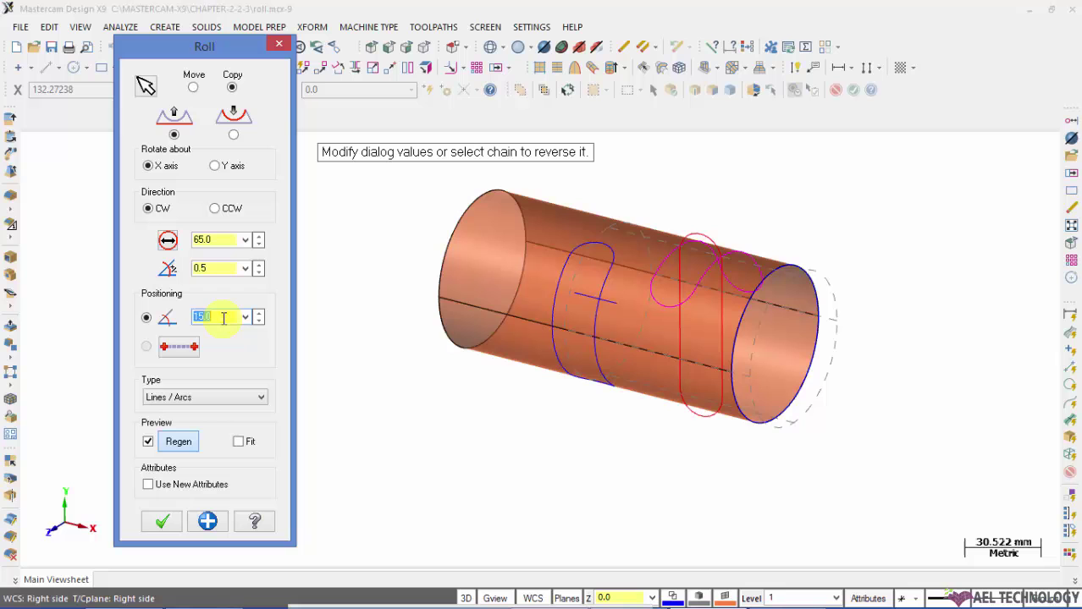
Try a 45 degree roll positioning angle and orbit to inspect the wrapped slot copy.
text(45)
key(Return)
scroll(760, 278, down, 1)
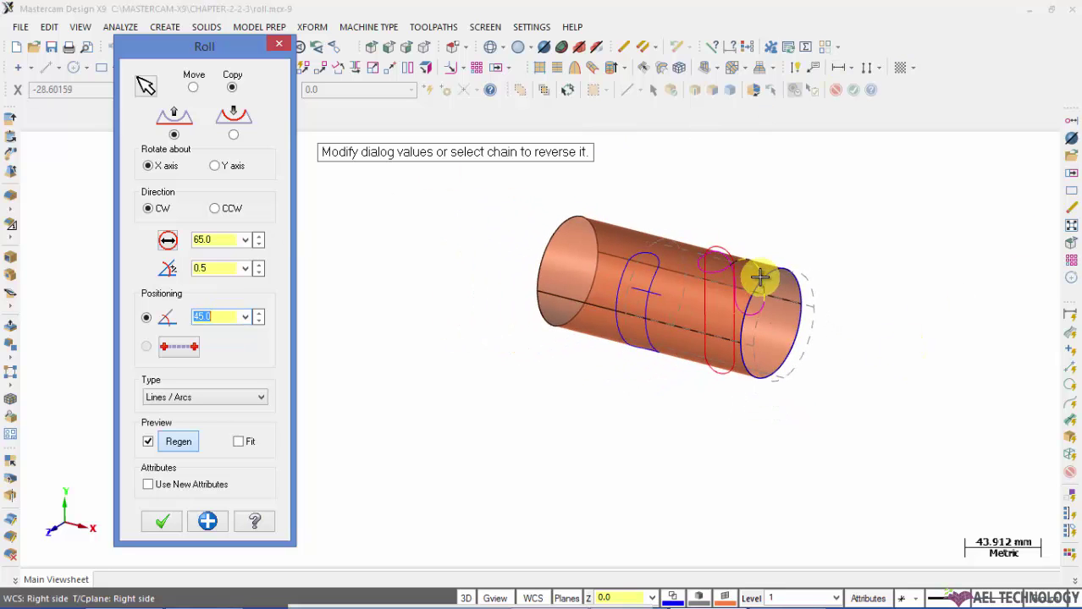
scroll(760, 254, up, 3)
middle_drag(739, 239, 635, 244)
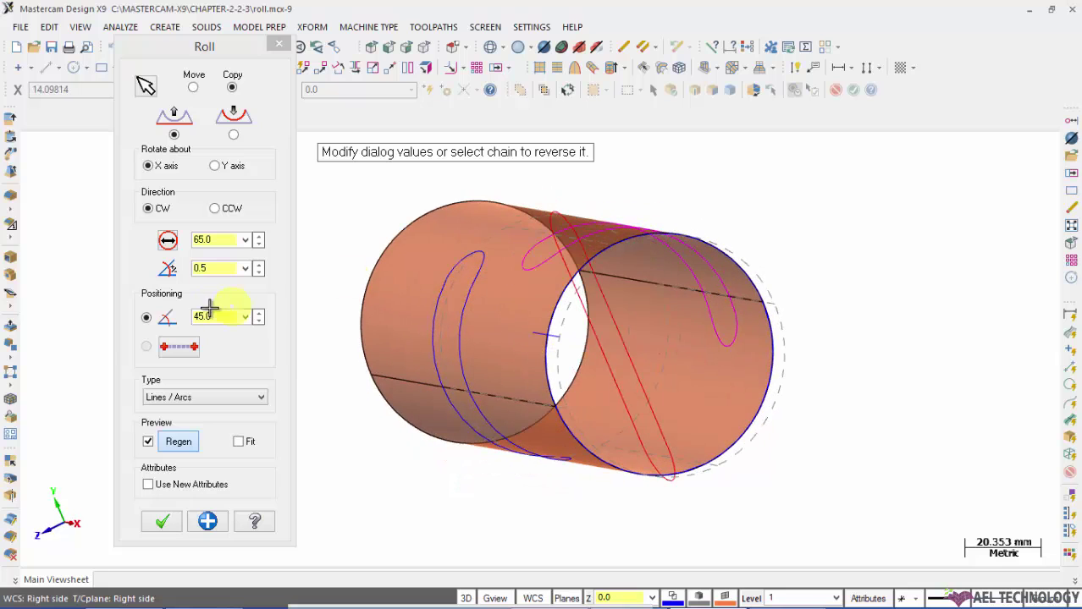
Change the positioning angle to 20 degrees and check the slot's new position on the cylinder.
click(227, 315)
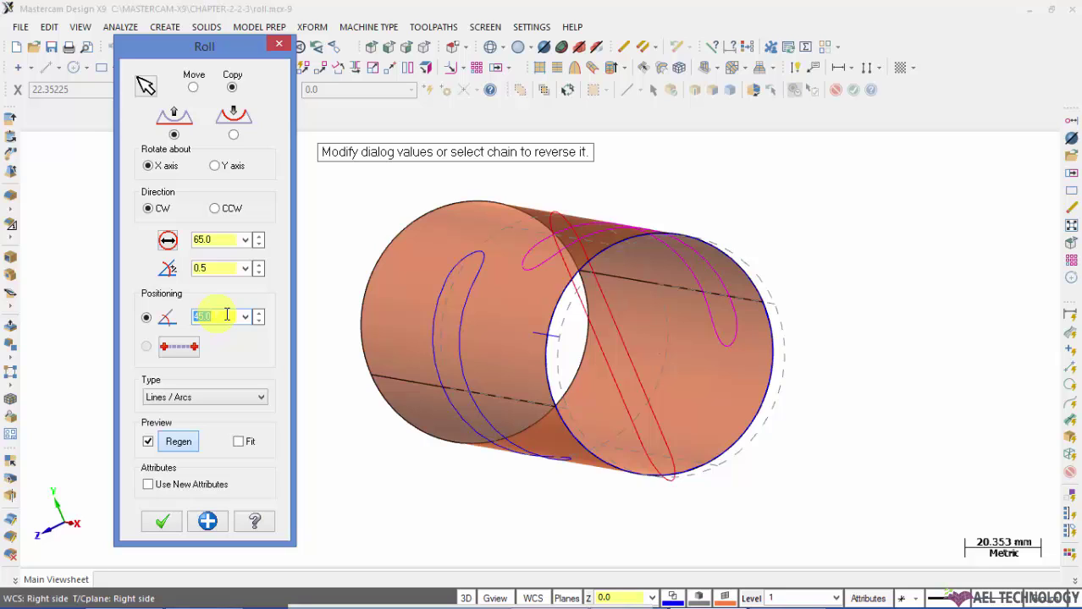
text(20)
key(Return)
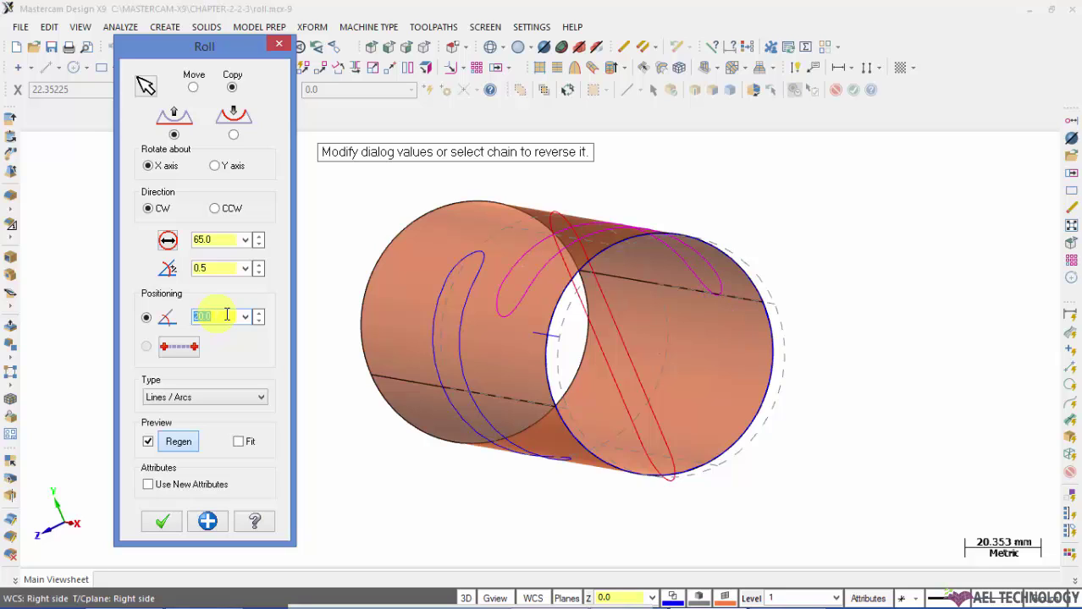
middle_drag(604, 254, 741, 377)
scroll(794, 387, down, 2)
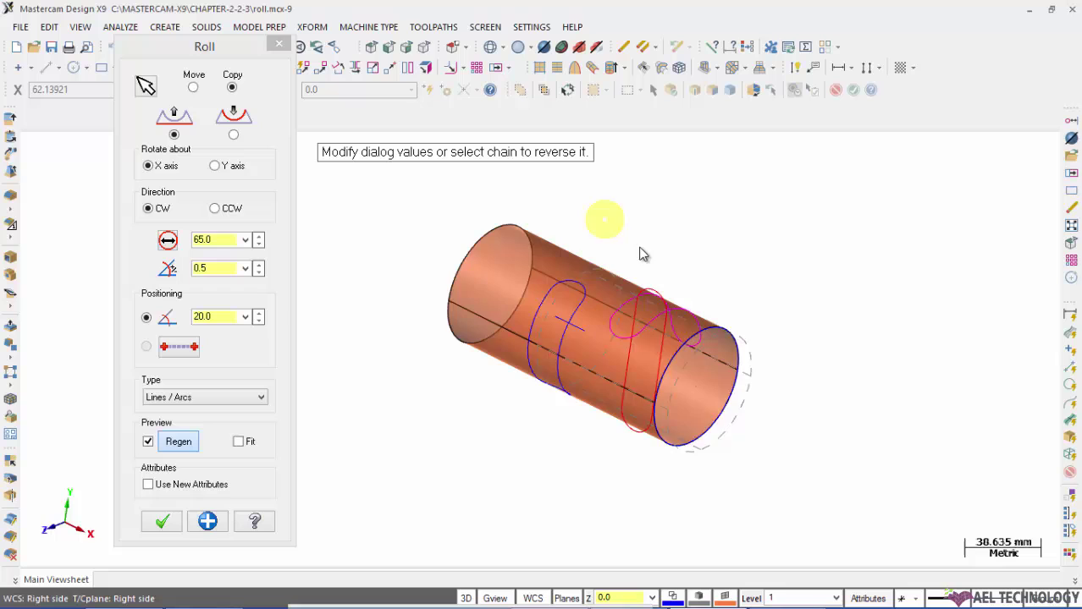
scroll(658, 320, up, 1)
scroll(659, 320, up, 1)
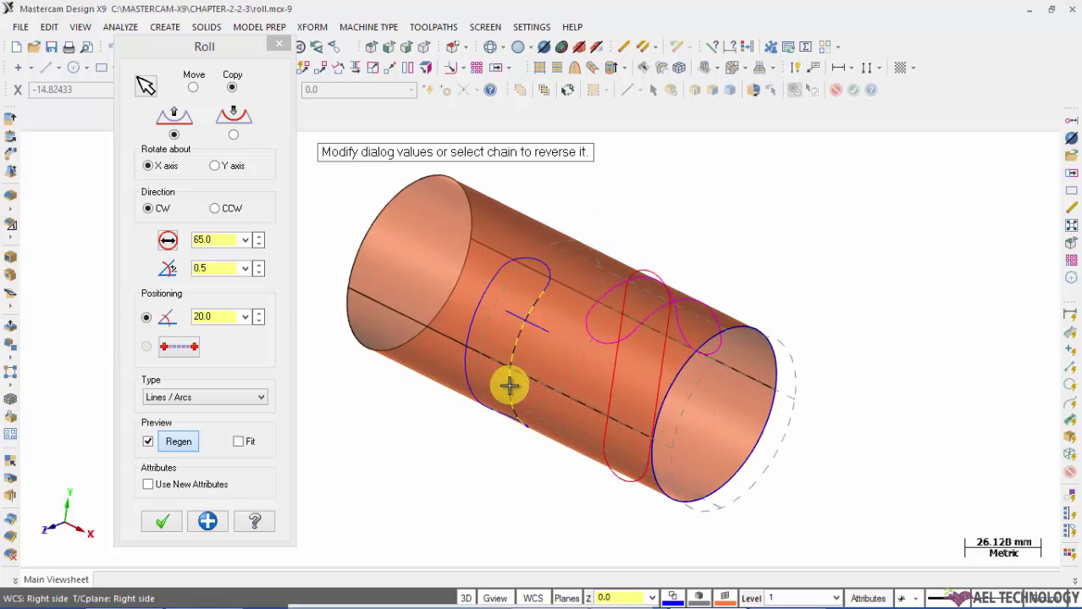
Switch to point-to-point positioning, pick the destination on the cylinder, and orbit to check the moved slot.
click(173, 347)
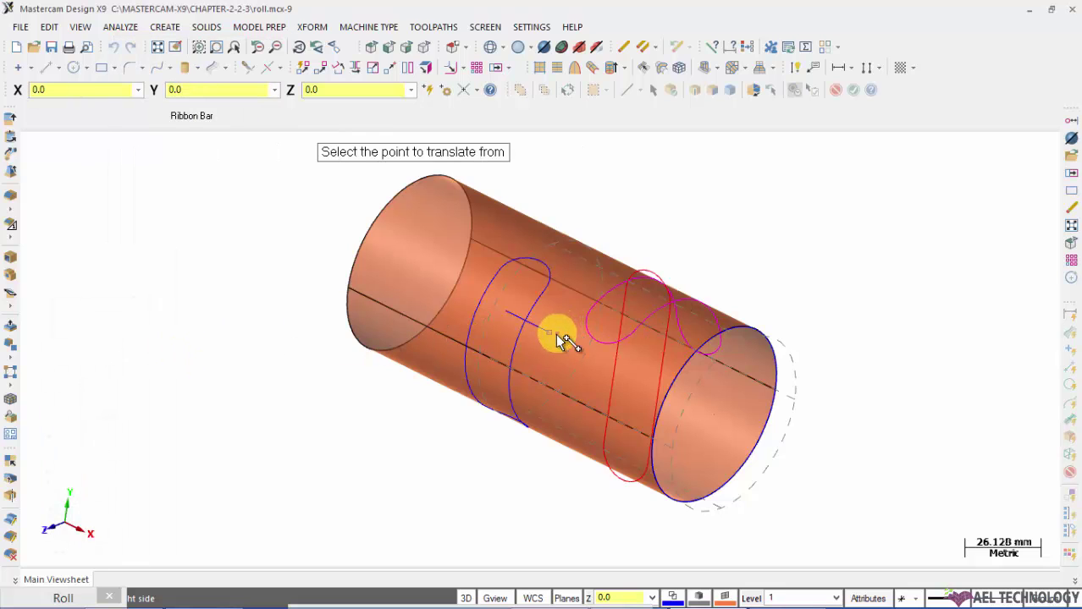
click(510, 316)
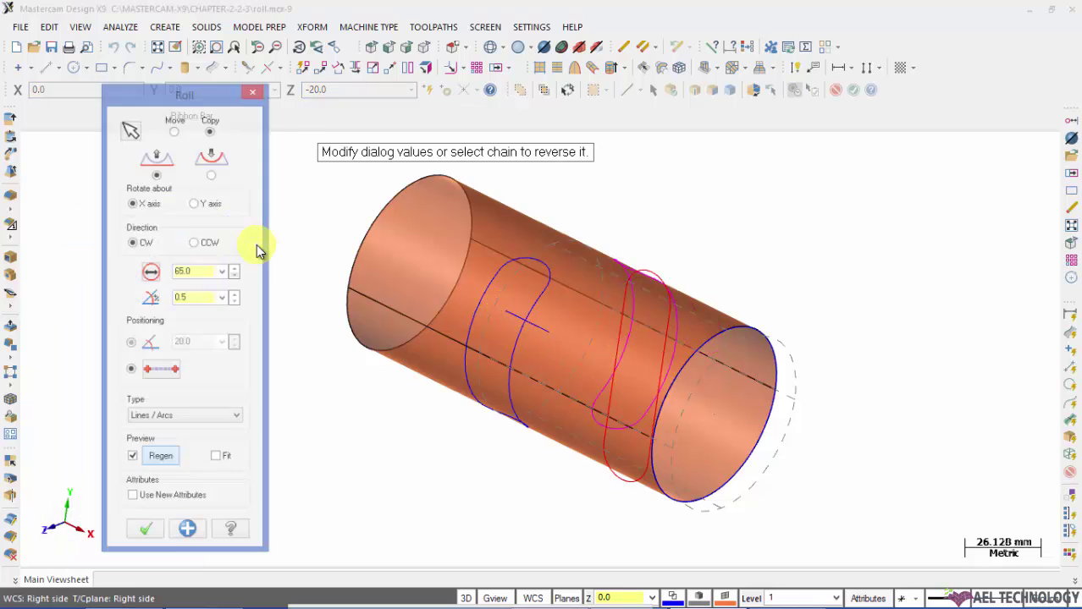
middle_drag(704, 258, 761, 222)
middle_drag(590, 201, 611, 261)
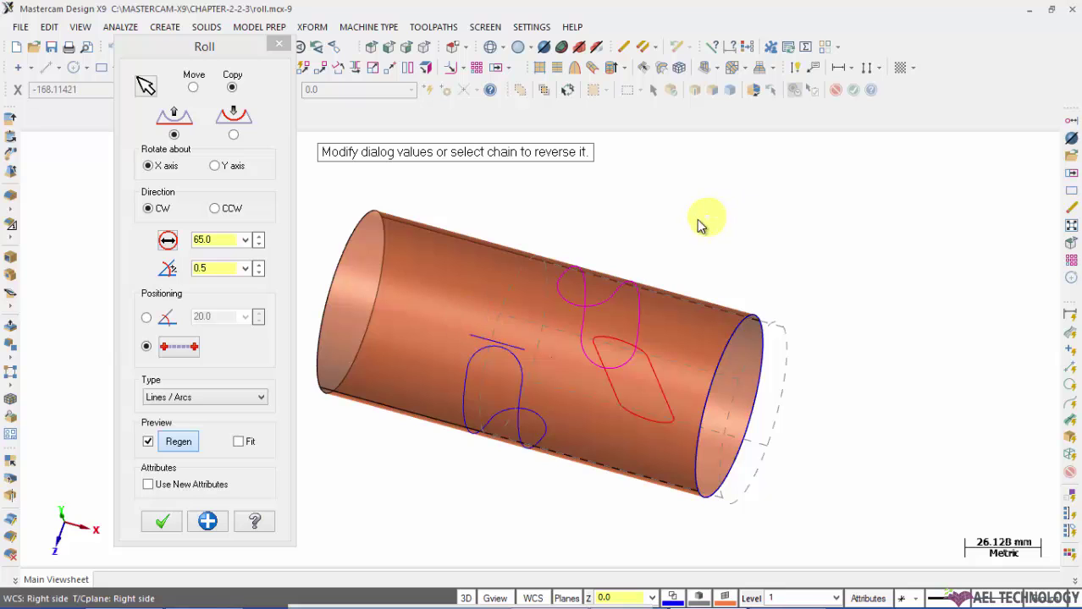
Inspect the roll preview with Lines and arcs kept as the output type.
middle_drag(700, 222, 508, 247)
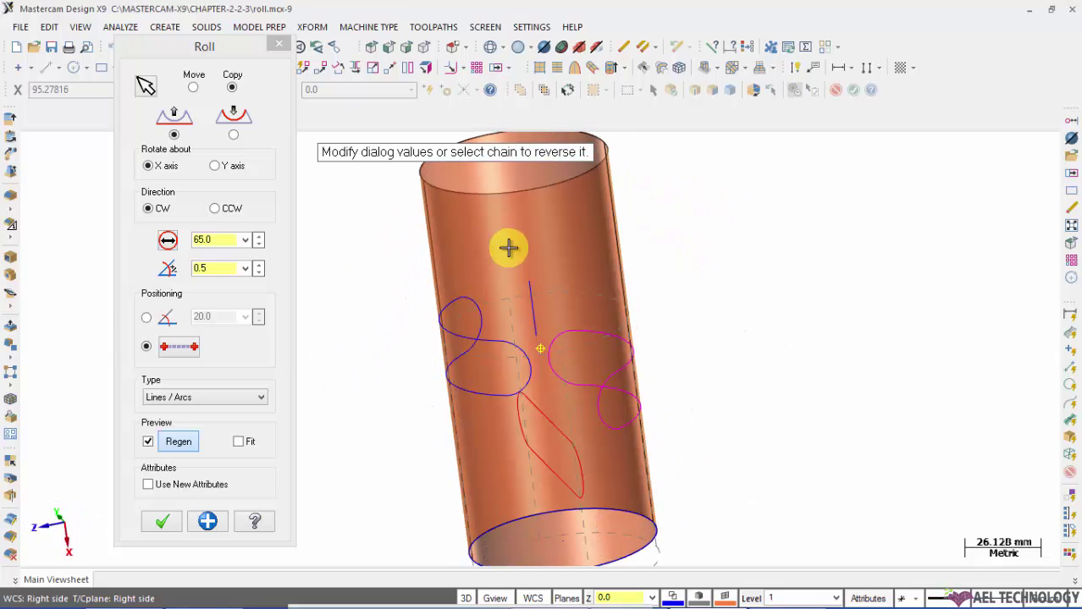
click(200, 403)
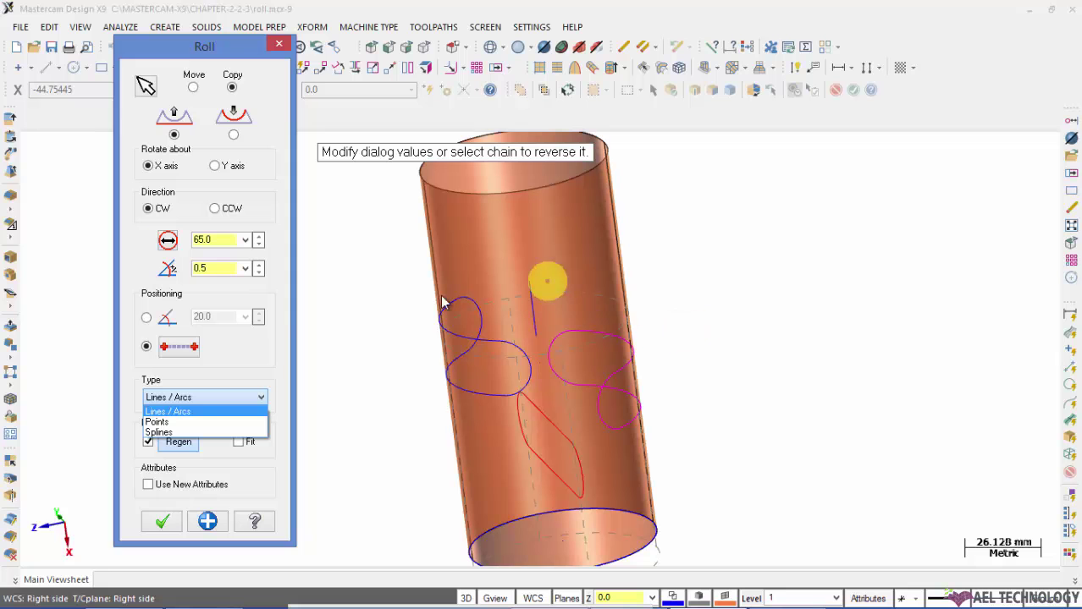
click(193, 399)
middle_drag(381, 350, 601, 303)
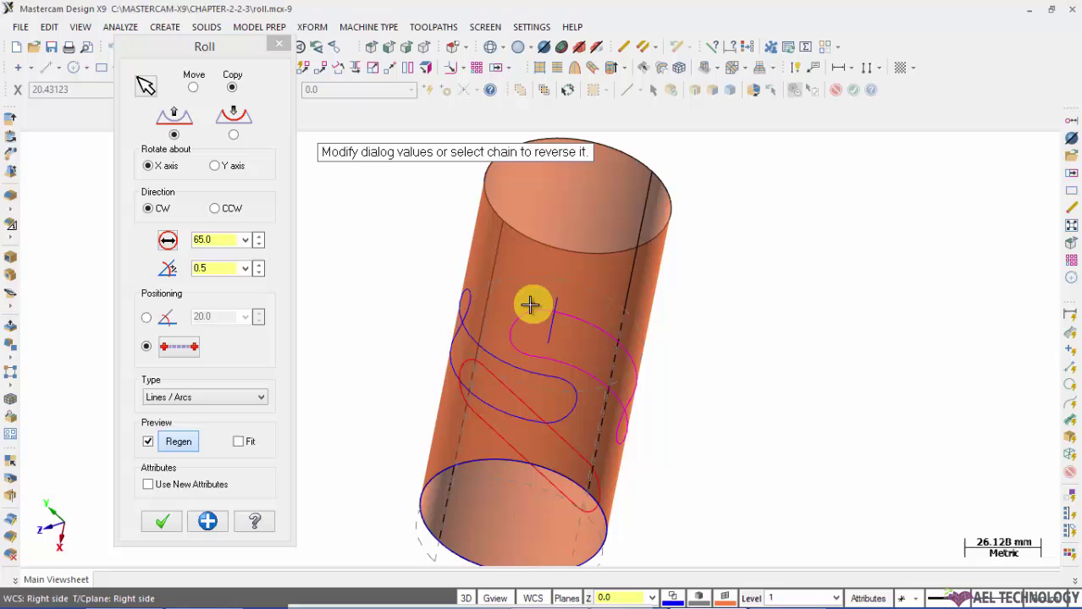
Change the output type to Splines and accept the rolled slot copy.
click(241, 396)
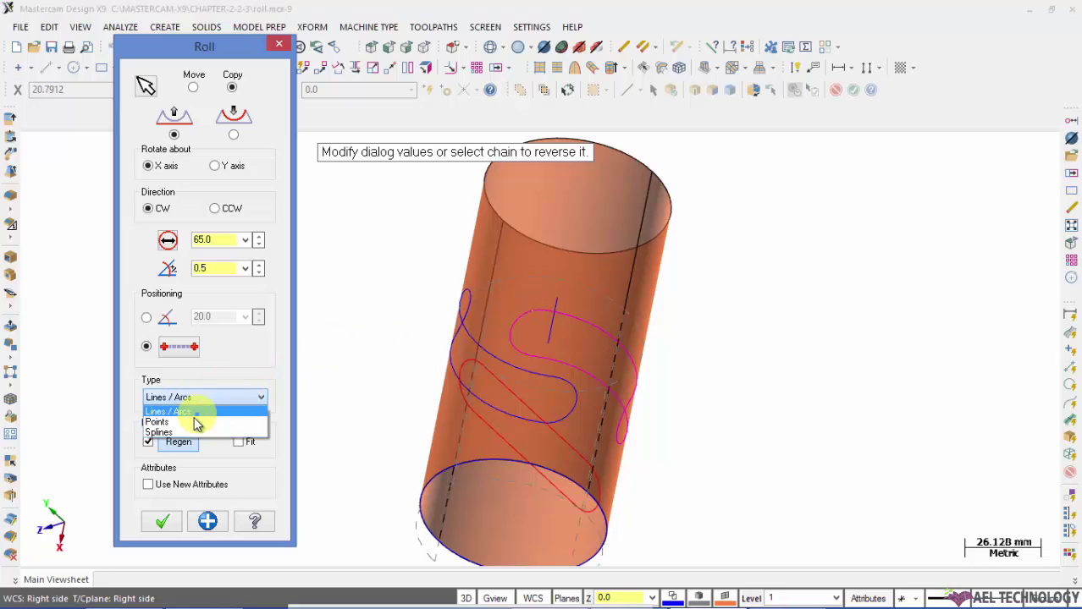
click(178, 433)
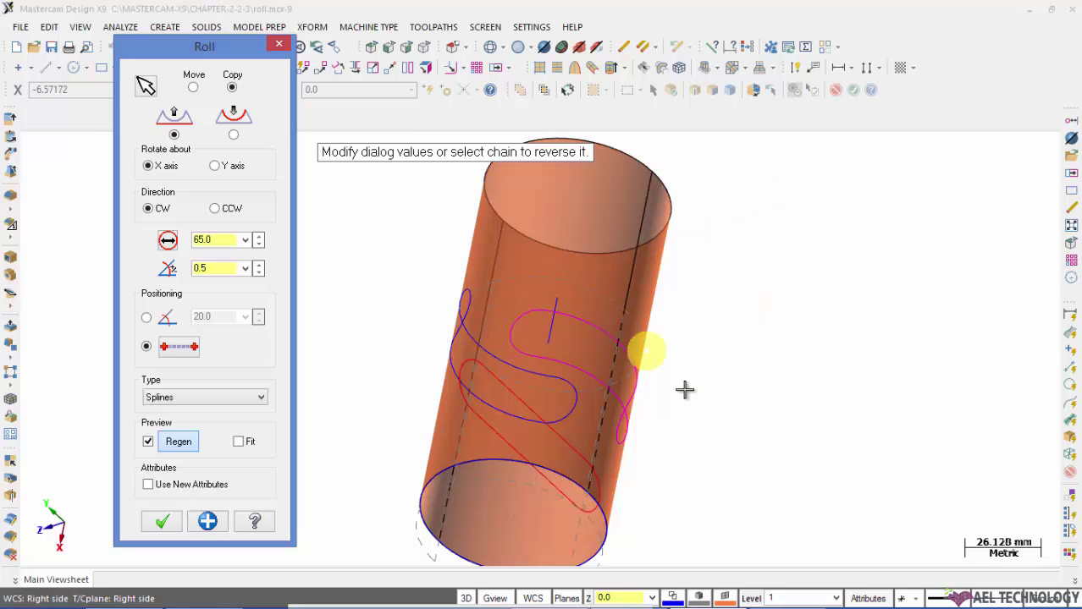
middle_drag(685, 386, 884, 354)
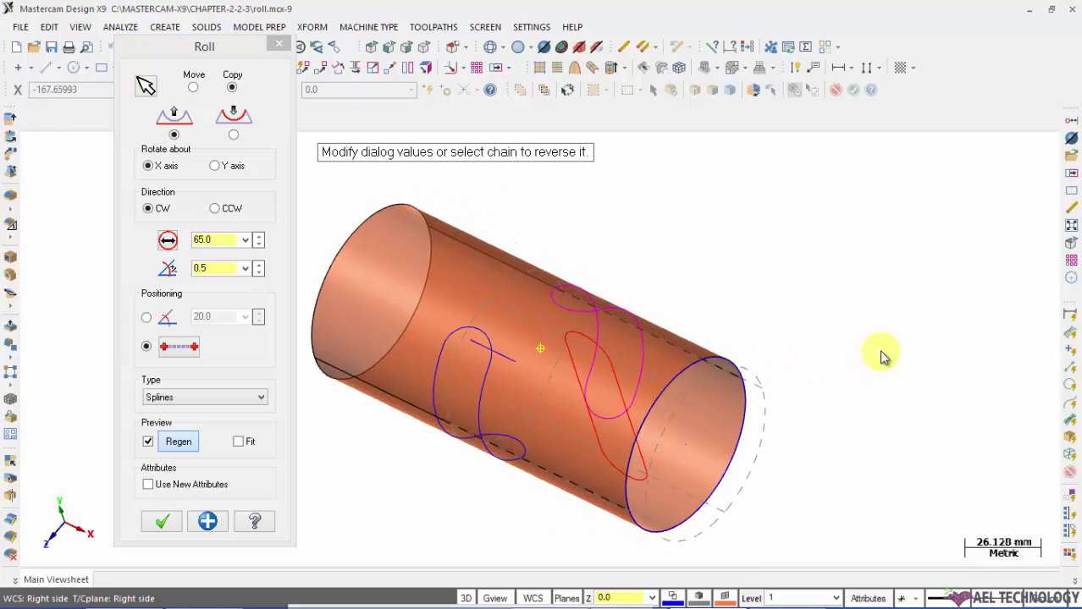
click(161, 520)
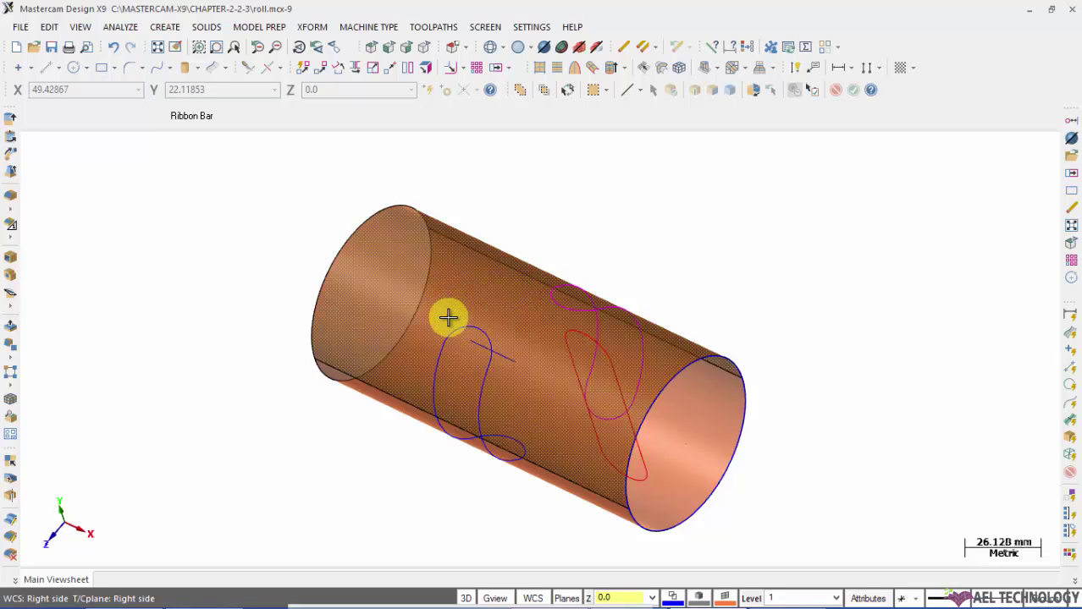
Start a new Roll on the blue freeform curve, set it to unroll, taking the diameter from the cylinder end arc.
click(312, 28)
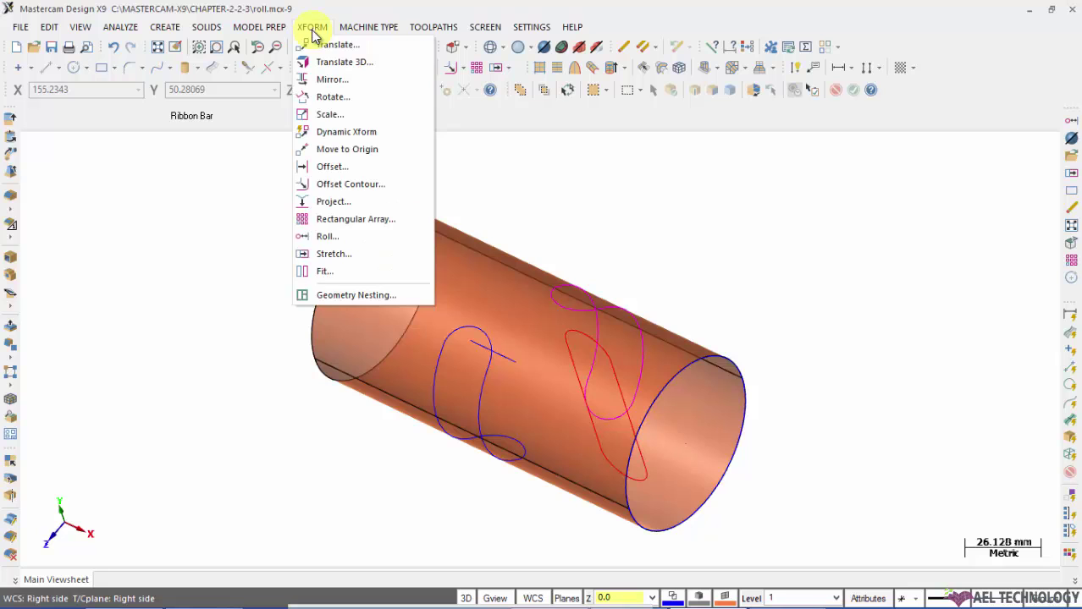
click(336, 236)
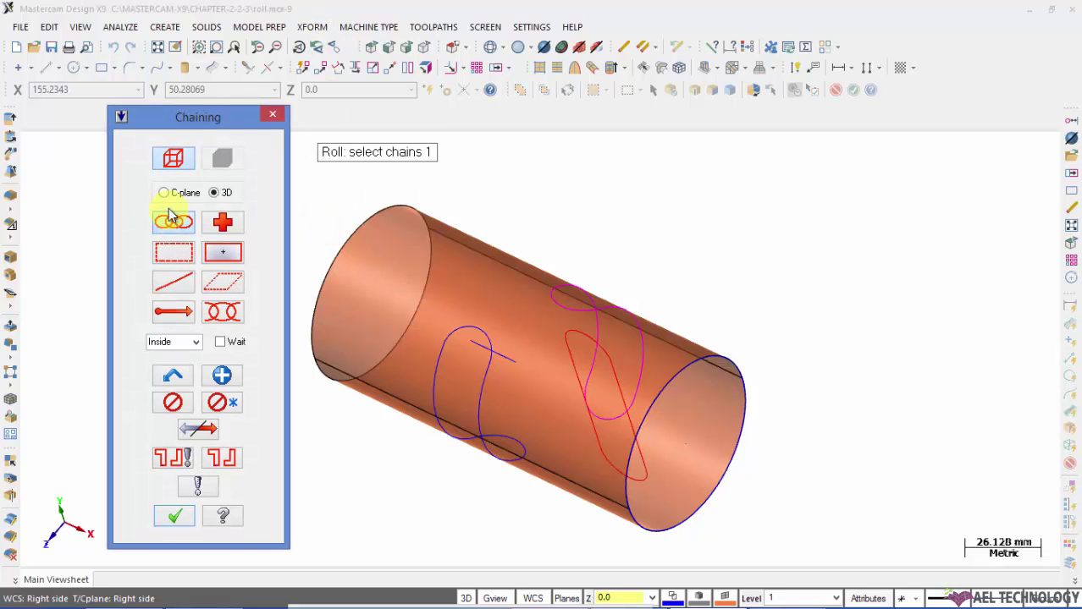
click(434, 357)
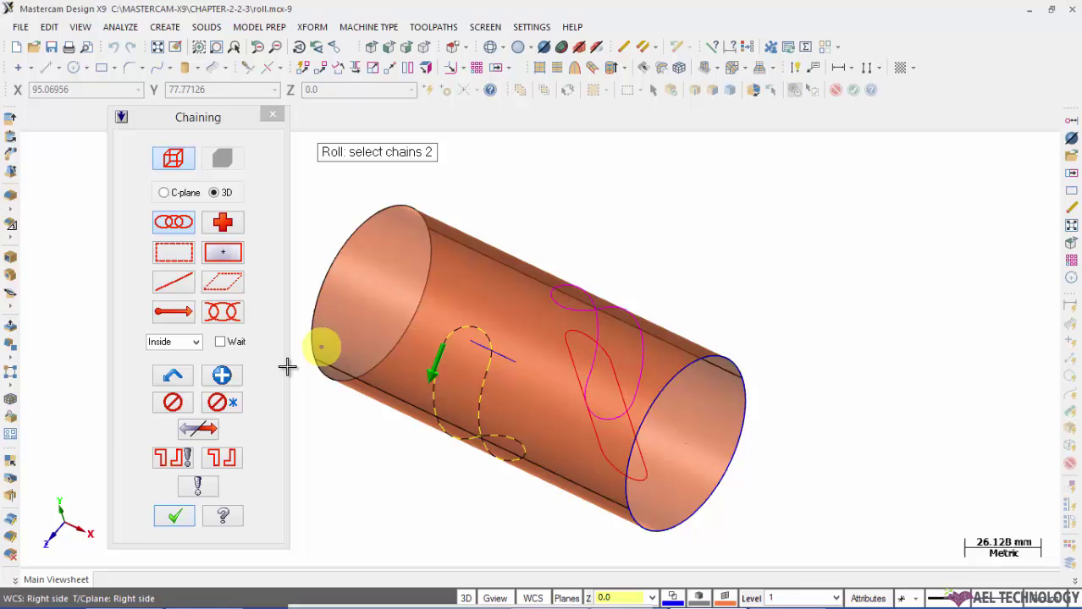
click(175, 516)
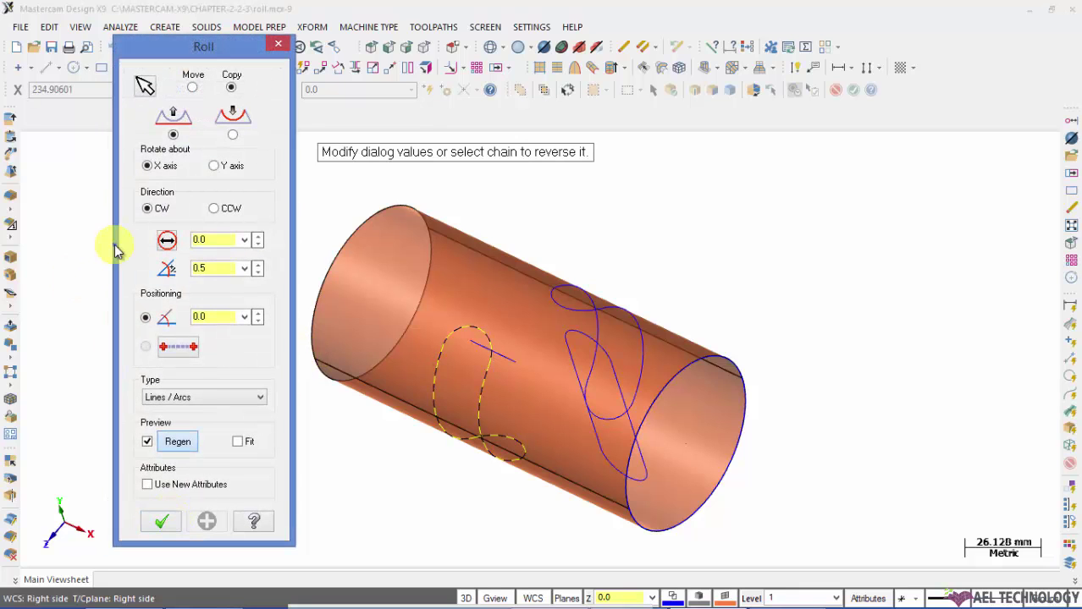
click(234, 136)
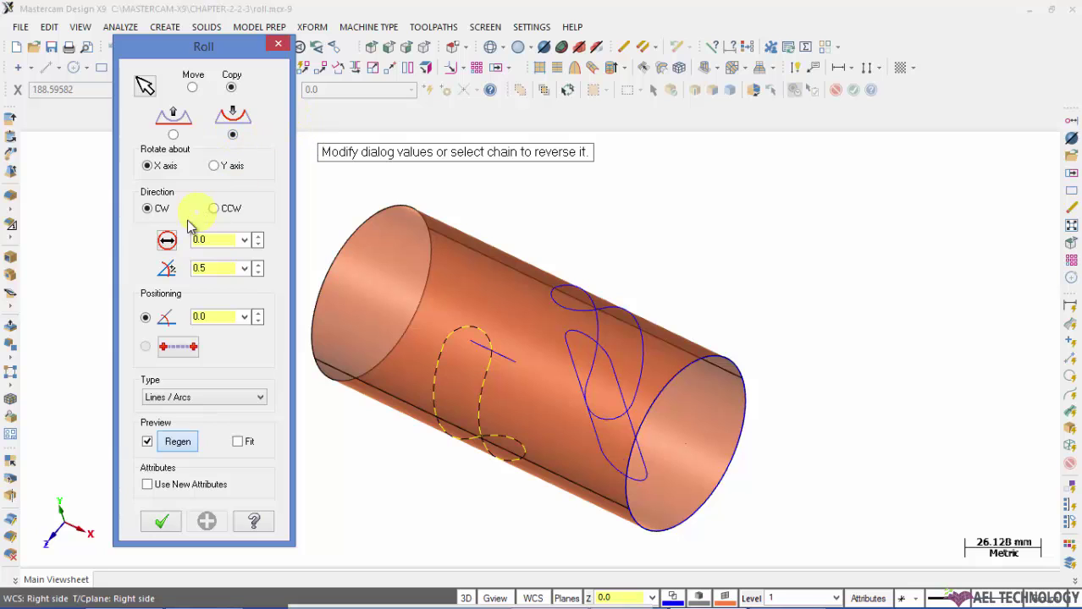
click(168, 240)
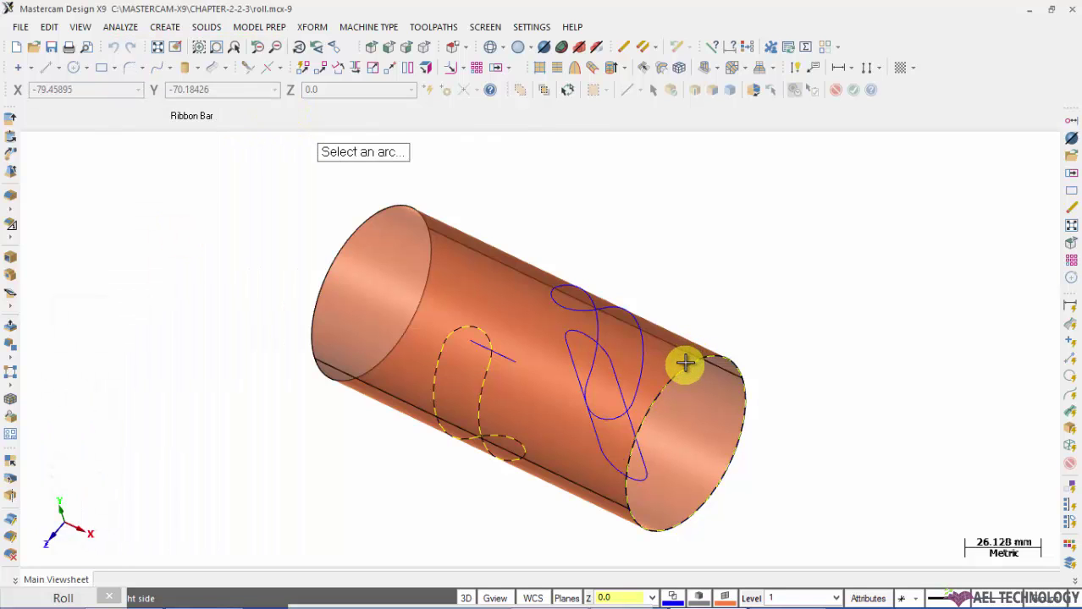
click(683, 360)
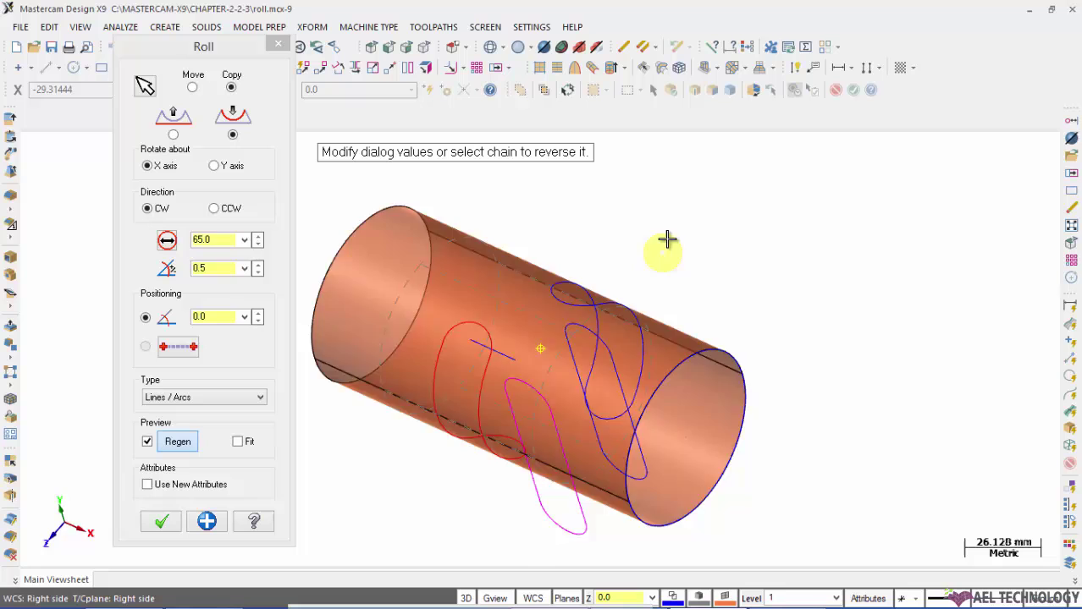
middle_drag(664, 241, 688, 249)
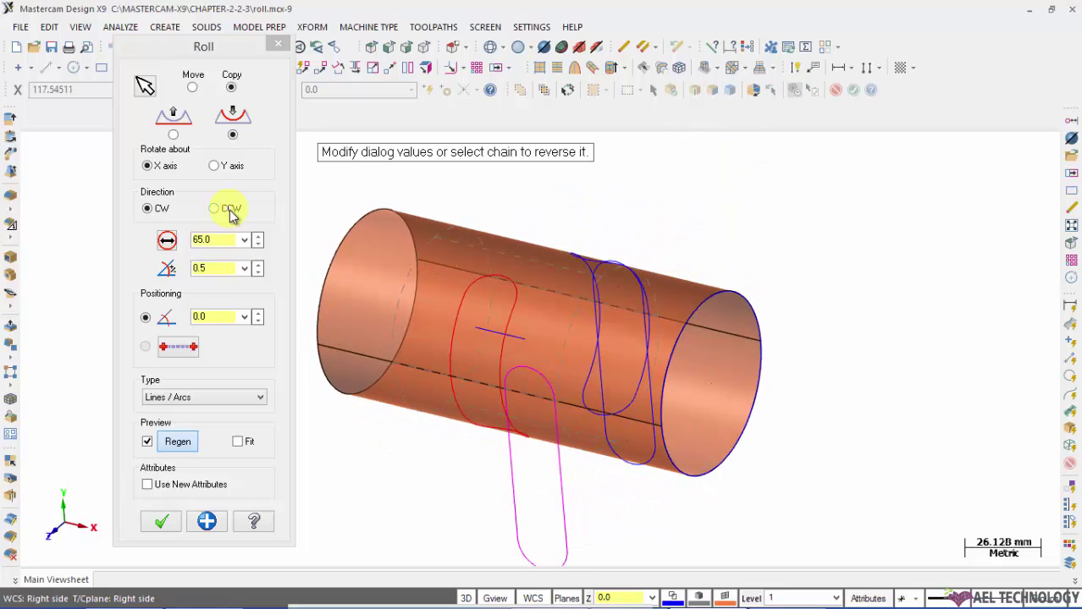
Set the tolerance to 0.001, try rotating about Y, then return to the X axis.
click(212, 267)
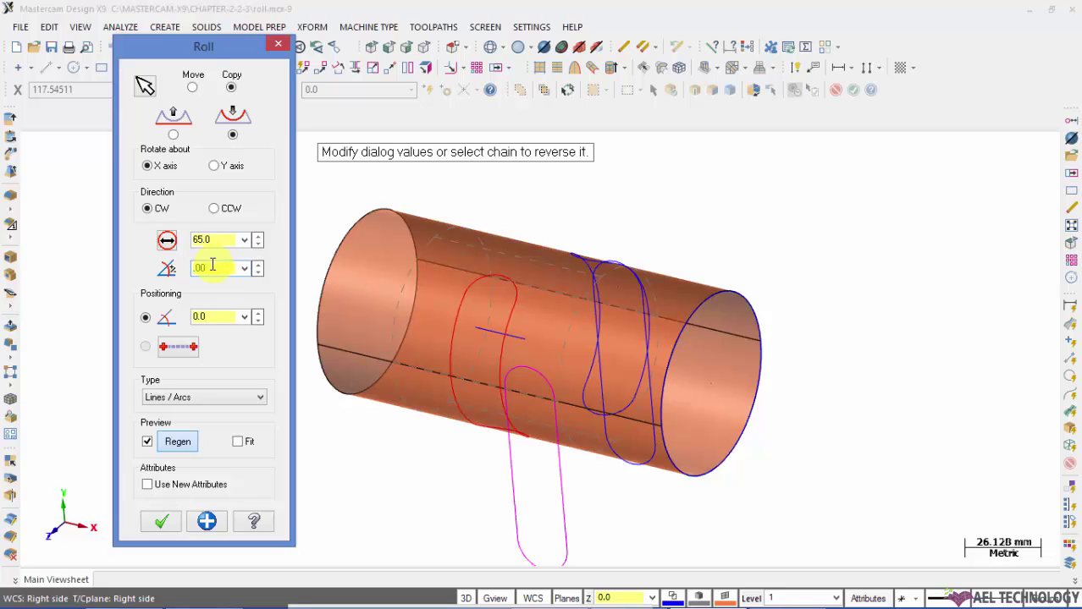
text(.001)
key(Return)
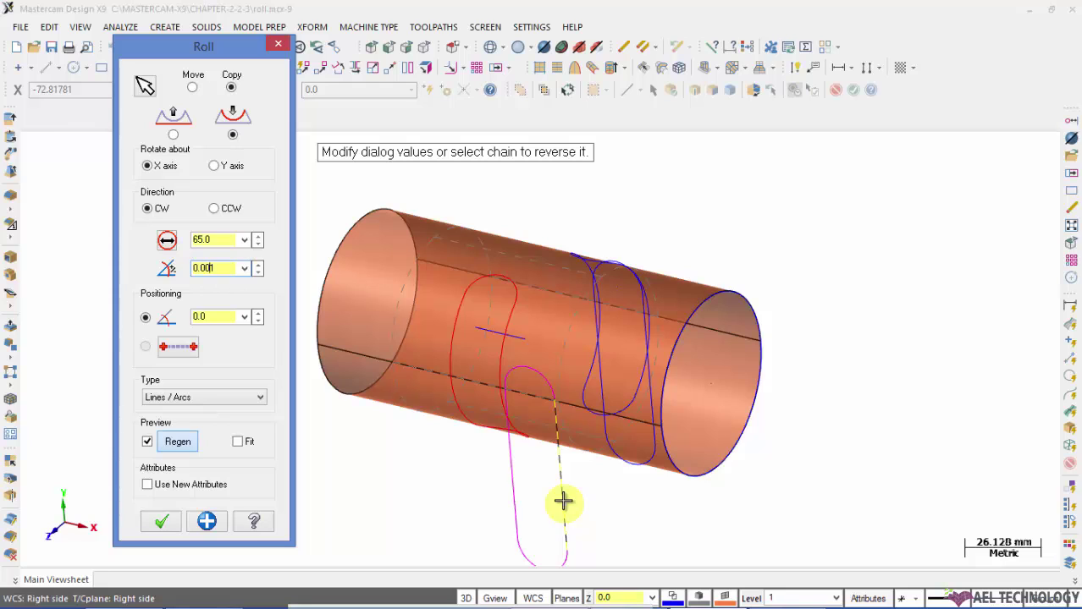
click(217, 168)
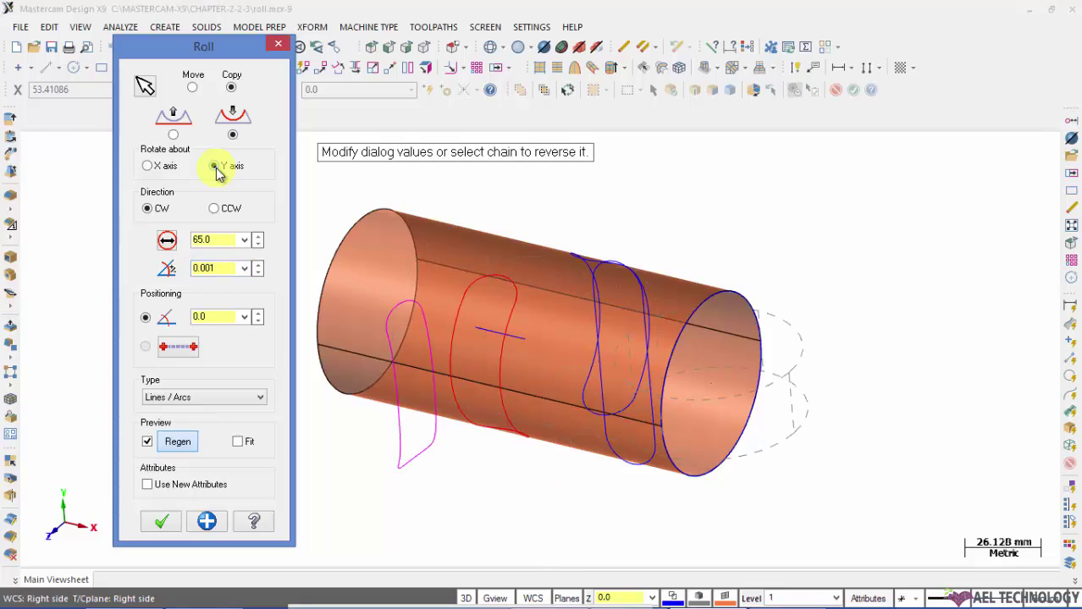
click(157, 170)
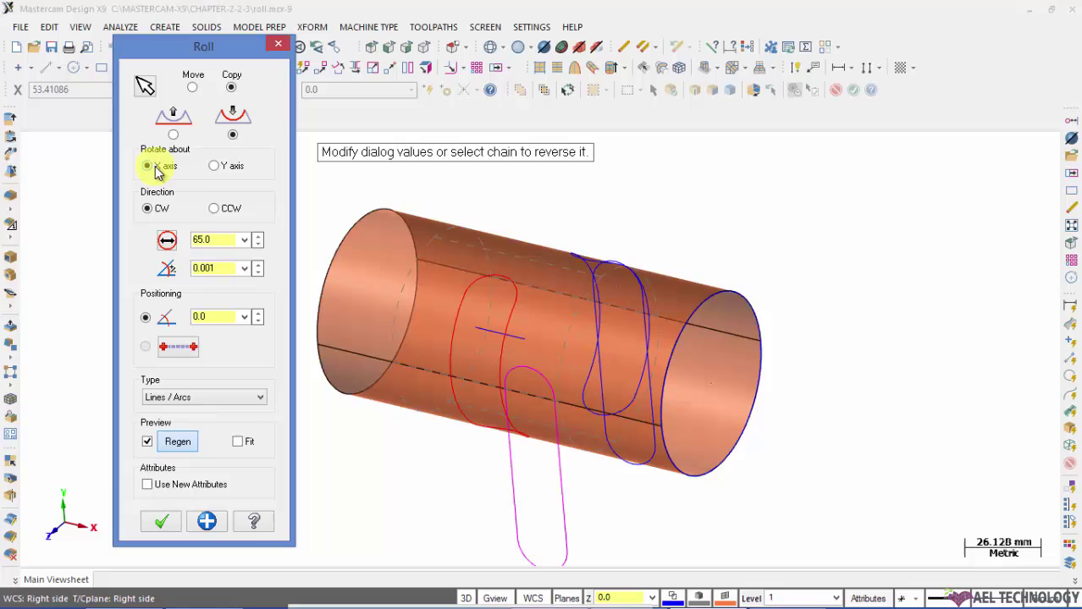
Position the roll by two points, picking a from point and a to point on the cylinder.
click(169, 355)
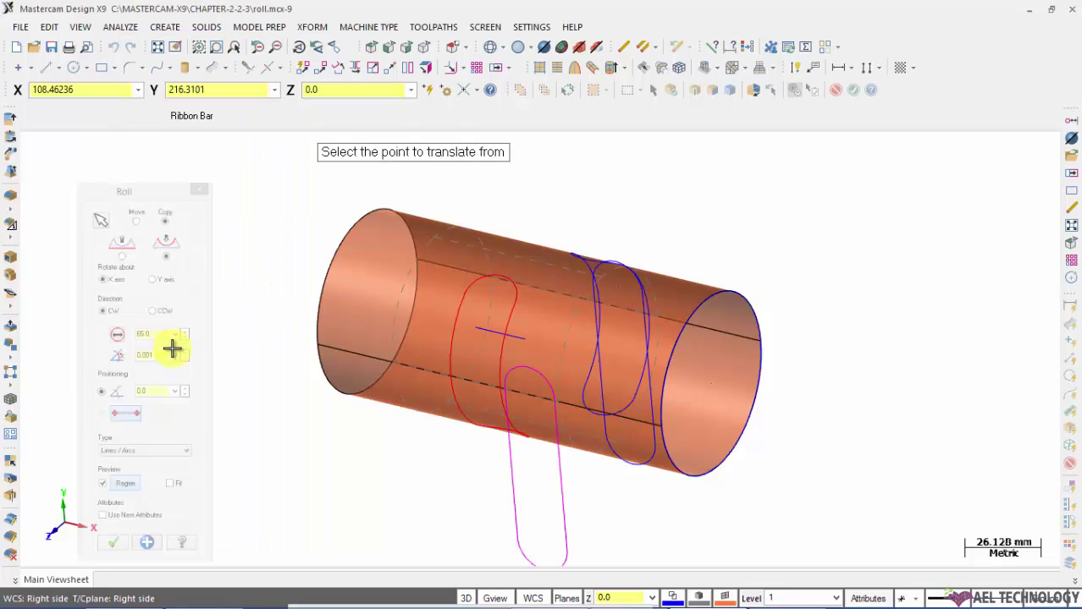
click(478, 333)
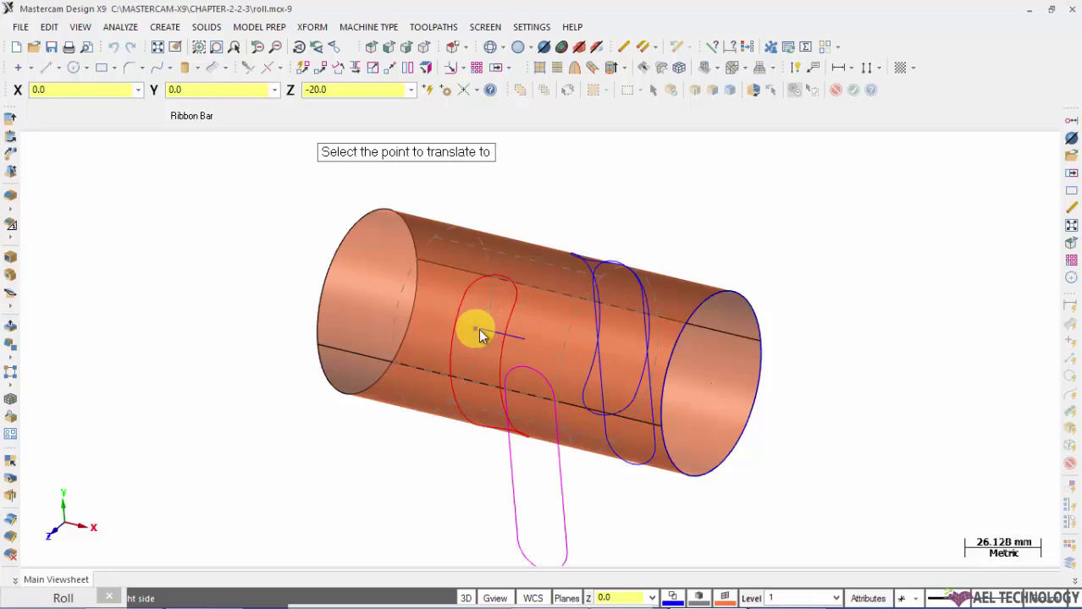
click(529, 342)
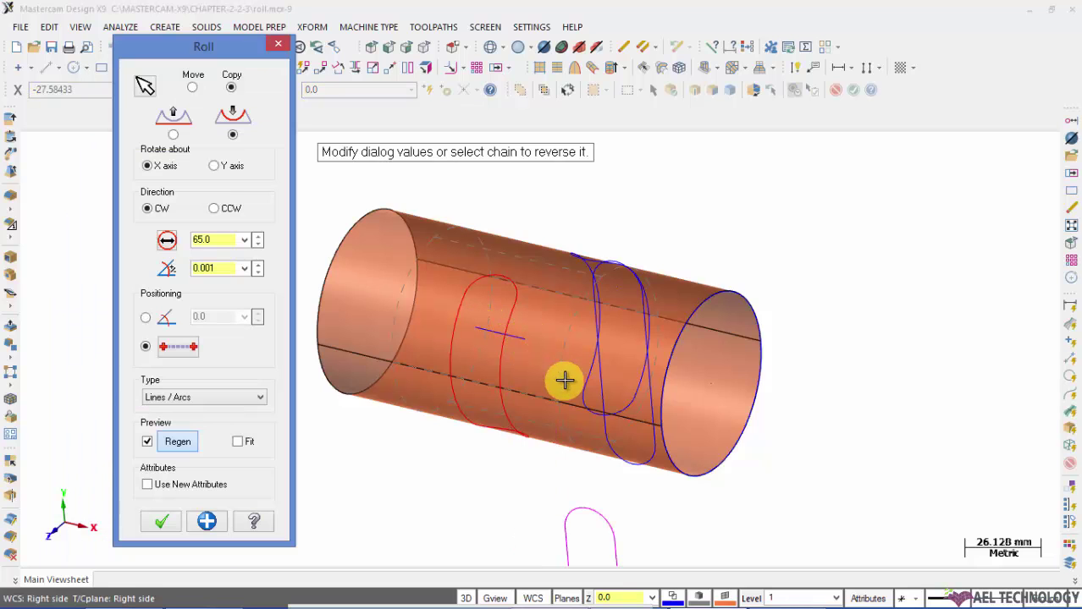
scroll(562, 170, up, 2)
scroll(560, 191, down, 4)
scroll(559, 202, down, 1)
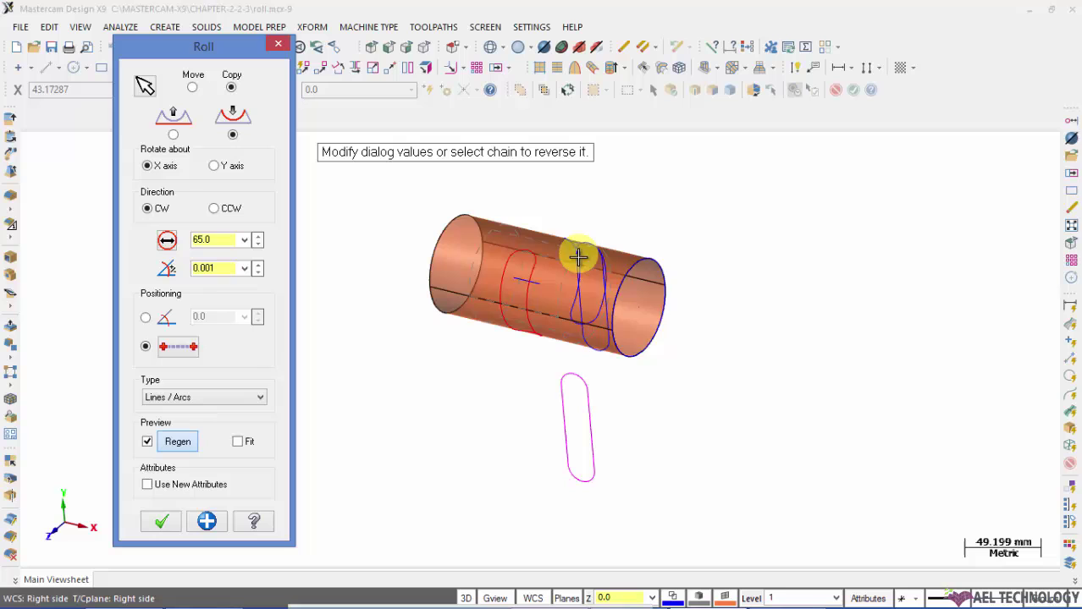
scroll(569, 415, down, 1)
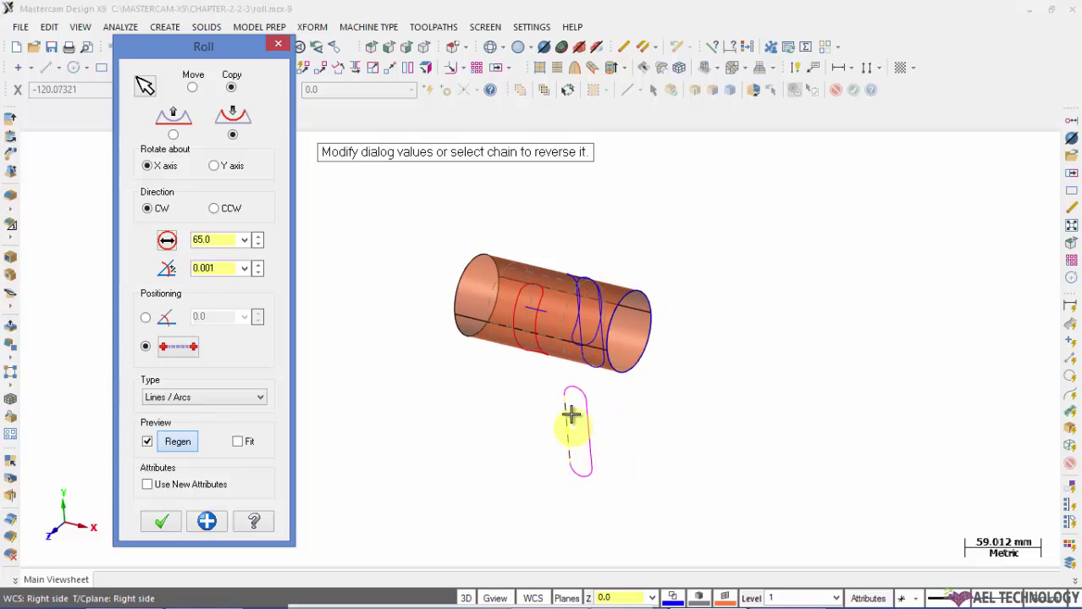
scroll(599, 380, up, 2)
scroll(603, 375, up, 1)
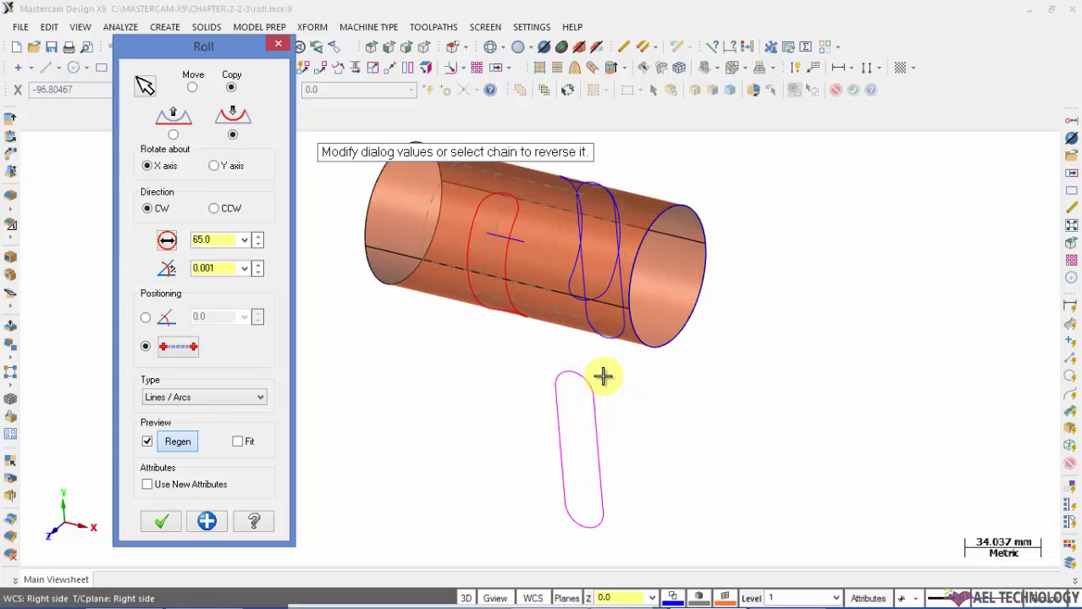
Redo the two-point positioning at the line inside the red curve and output Splines.
click(170, 349)
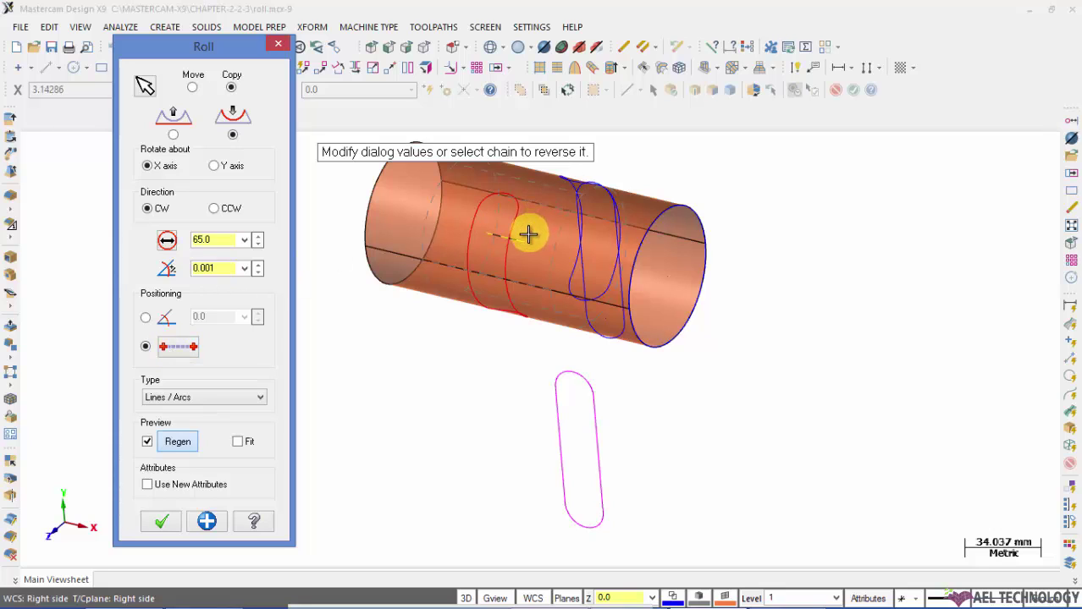
click(517, 241)
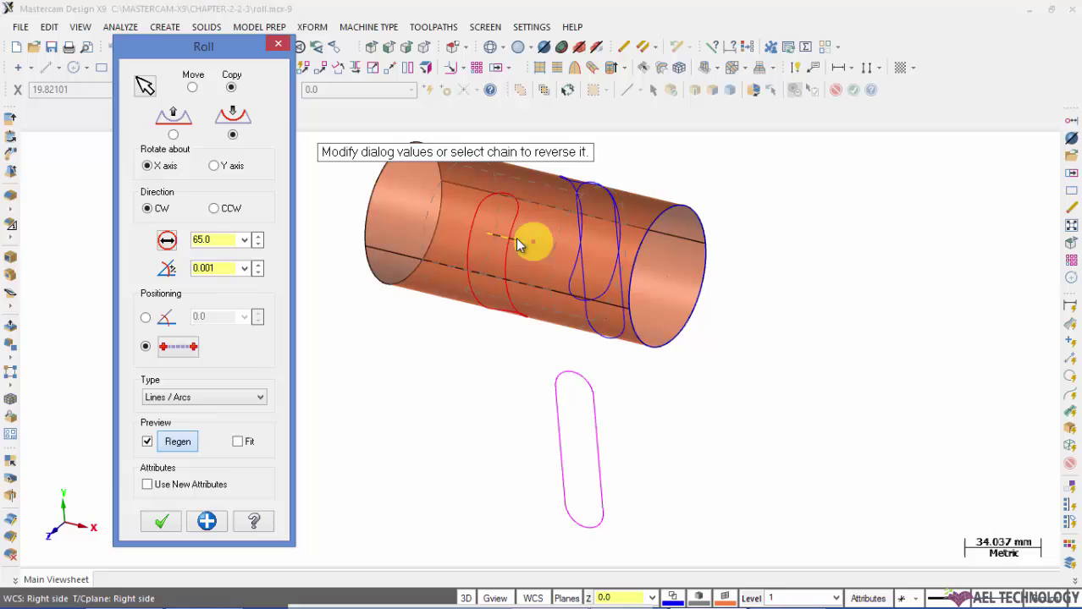
click(176, 398)
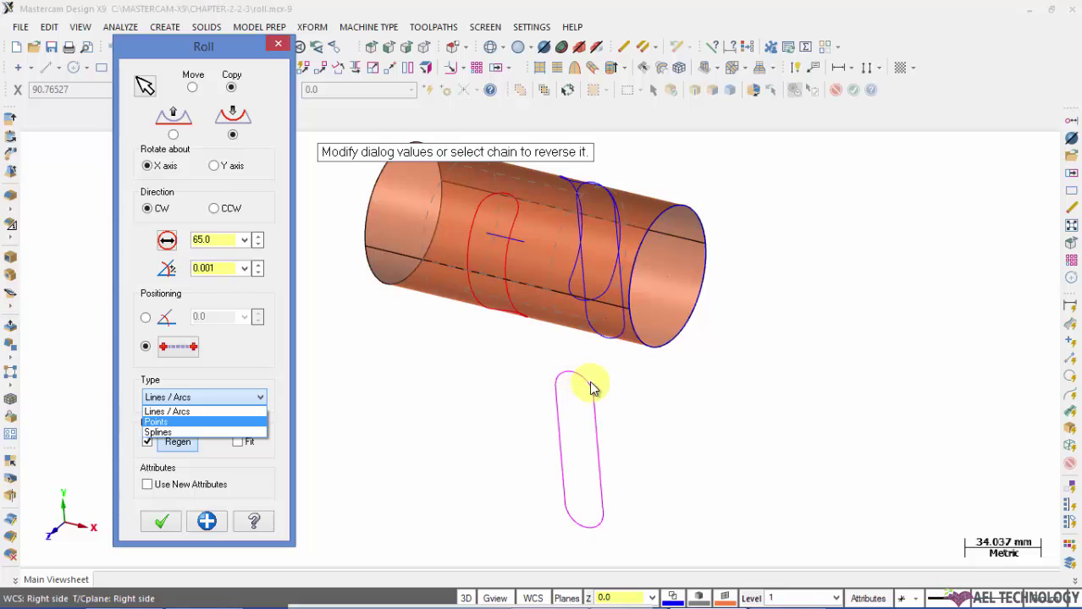
click(158, 432)
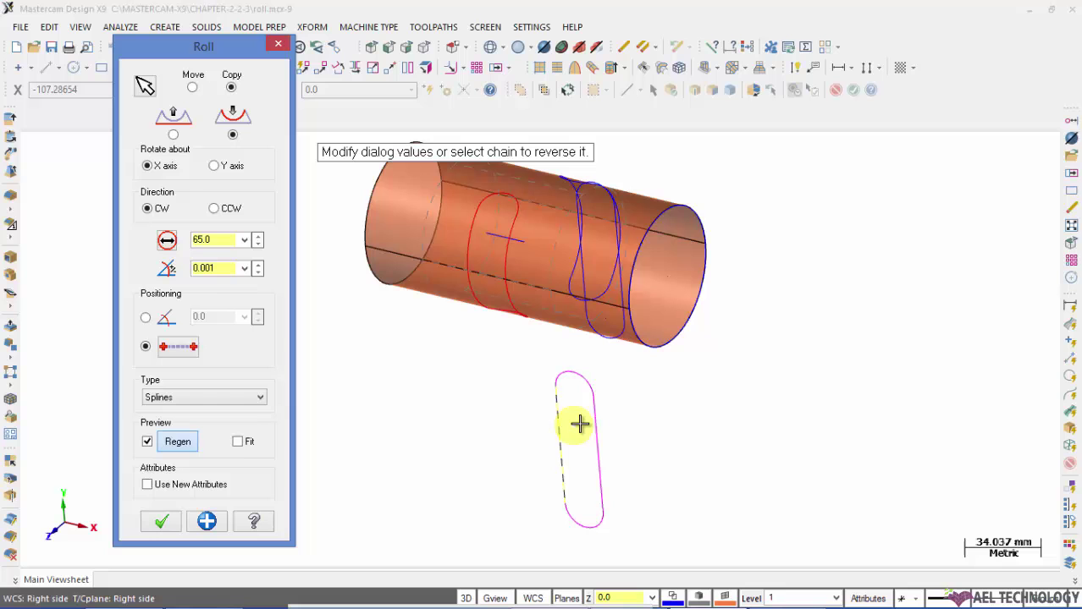
click(161, 522)
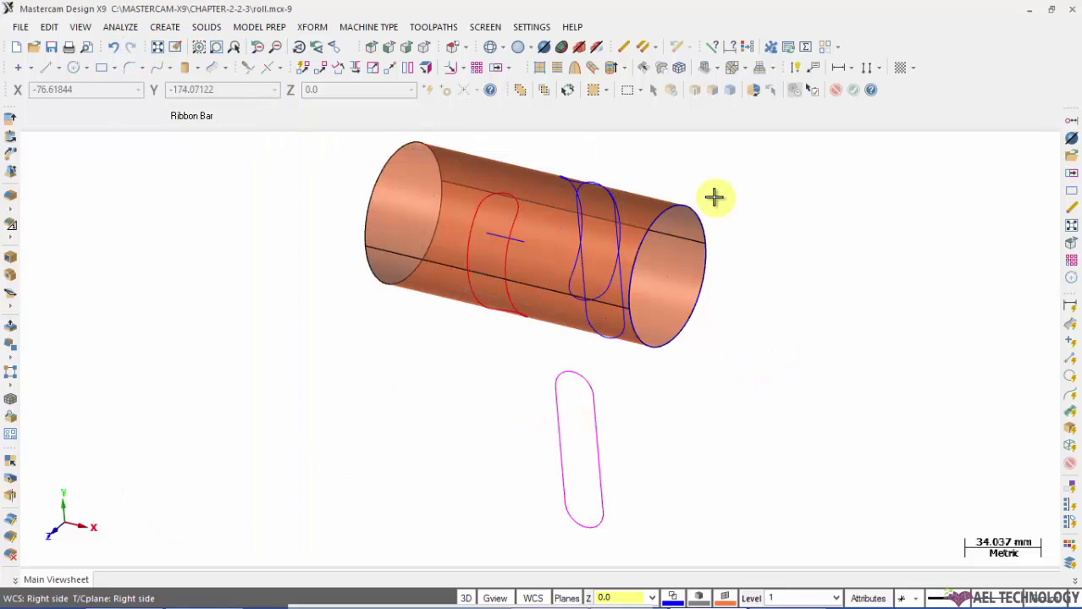
scroll(635, 159, down, 2)
middle_drag(634, 159, 729, 166)
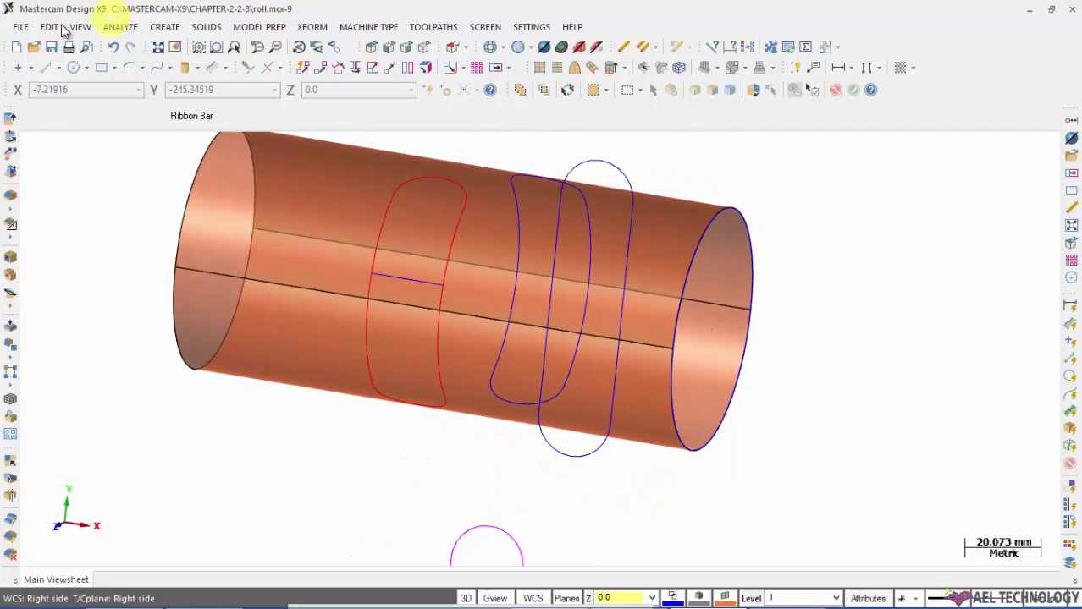
click(120, 26)
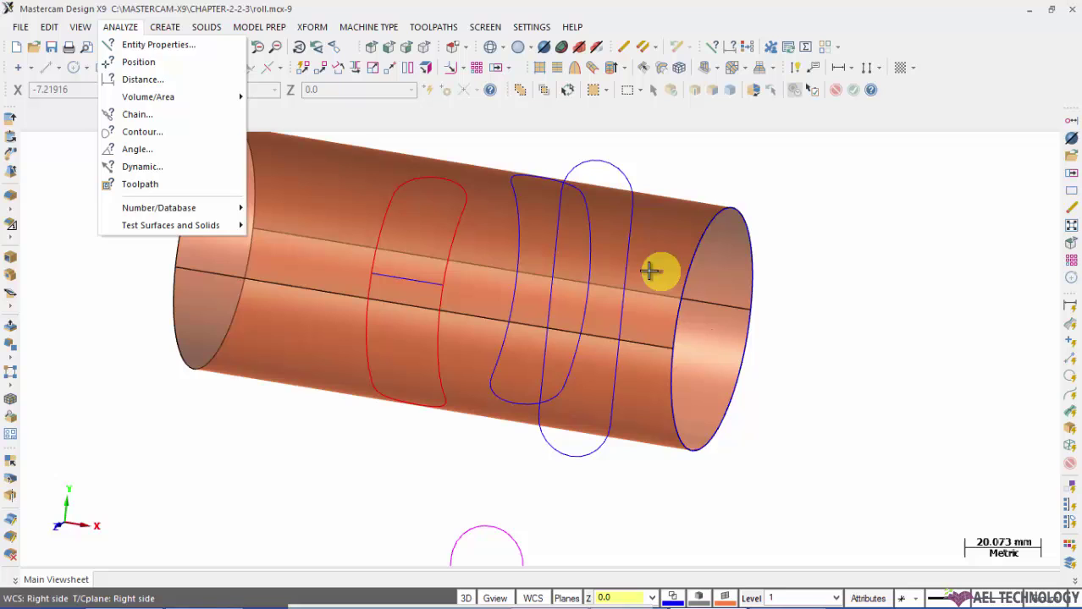
click(136, 45)
click(620, 254)
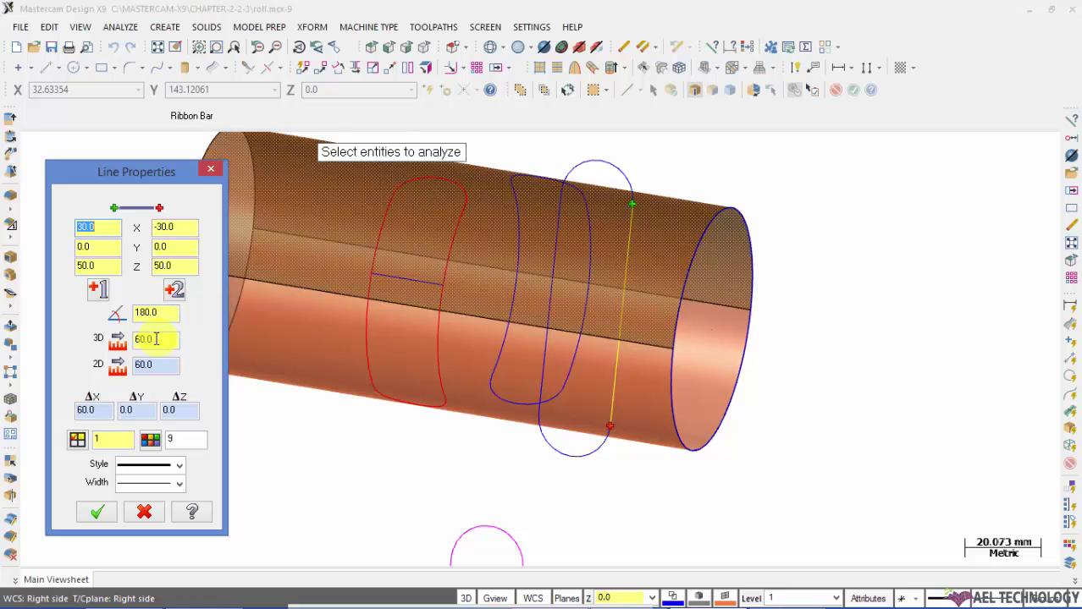
click(585, 229)
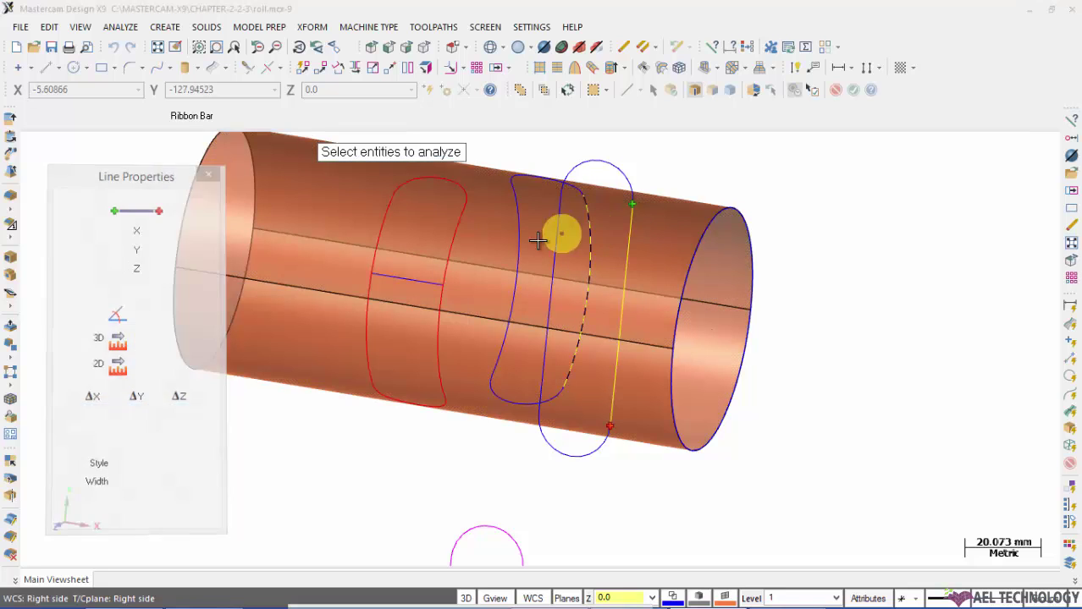
key(Escape)
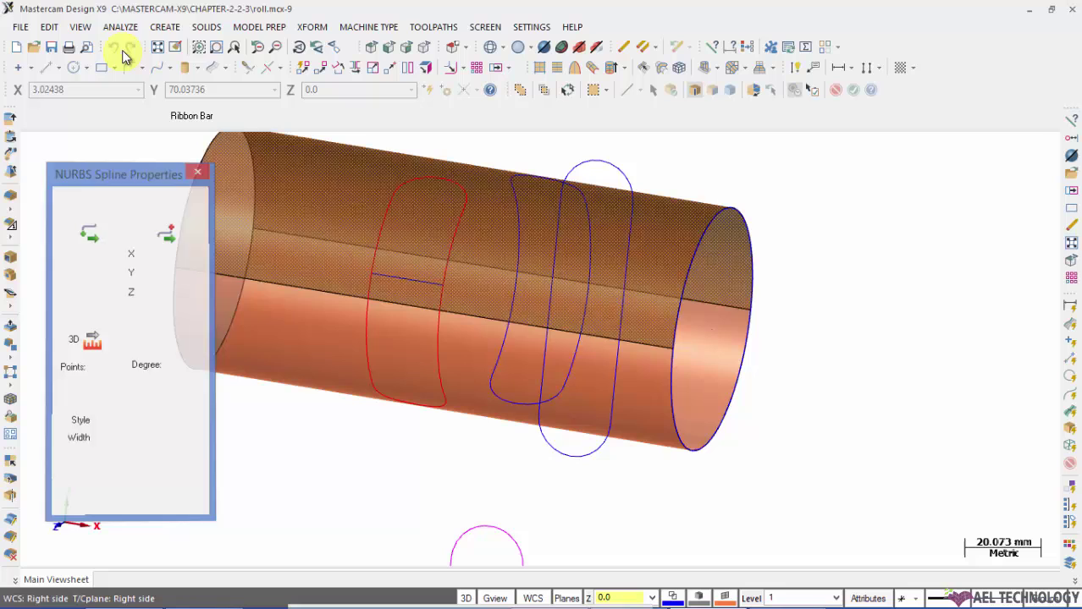
click(120, 28)
click(148, 41)
click(587, 239)
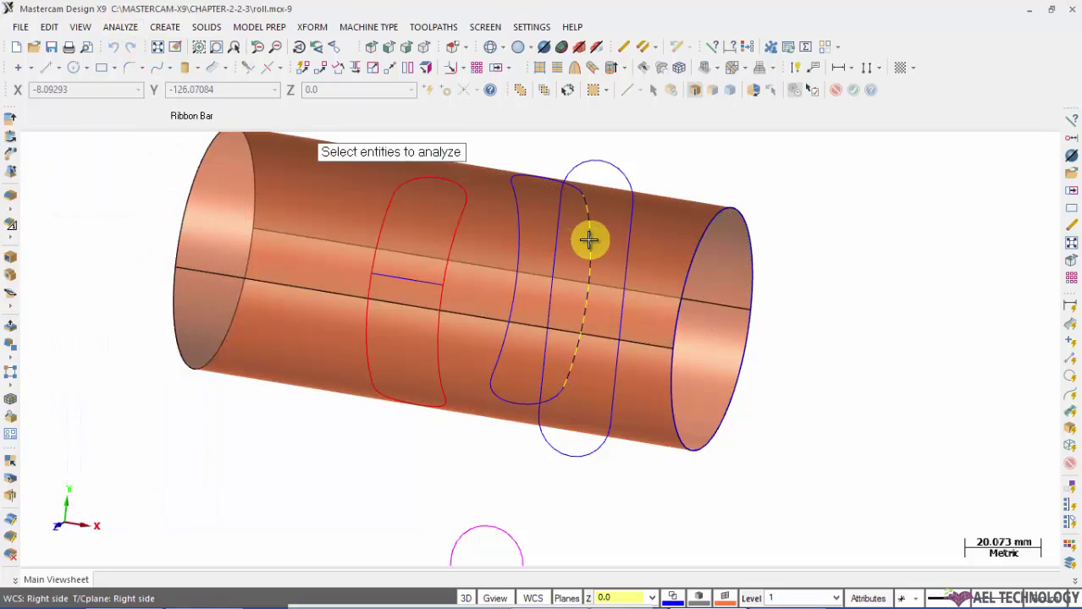
click(127, 315)
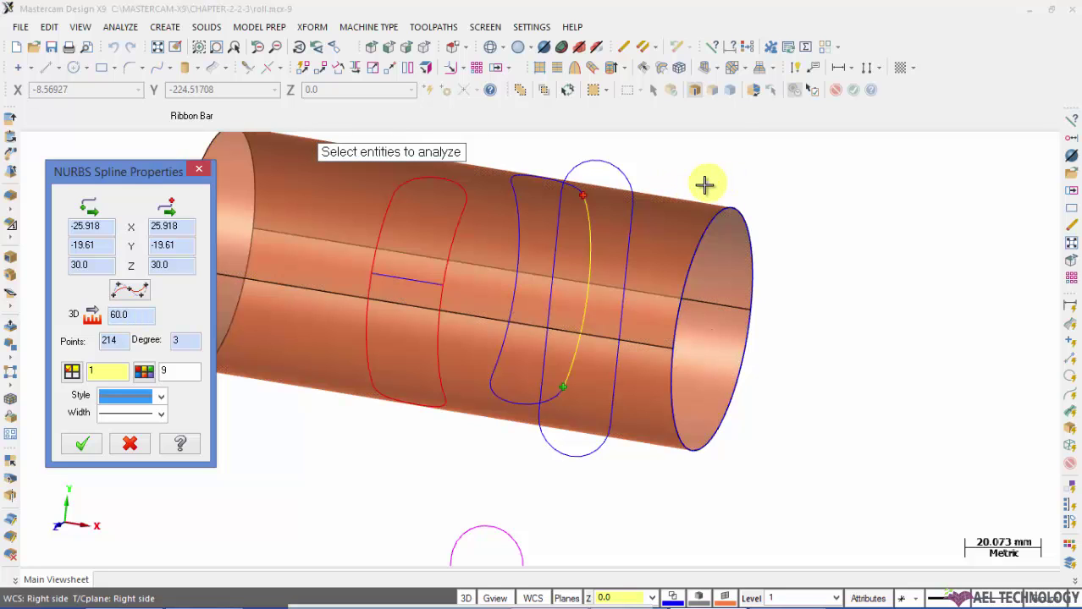
click(82, 444)
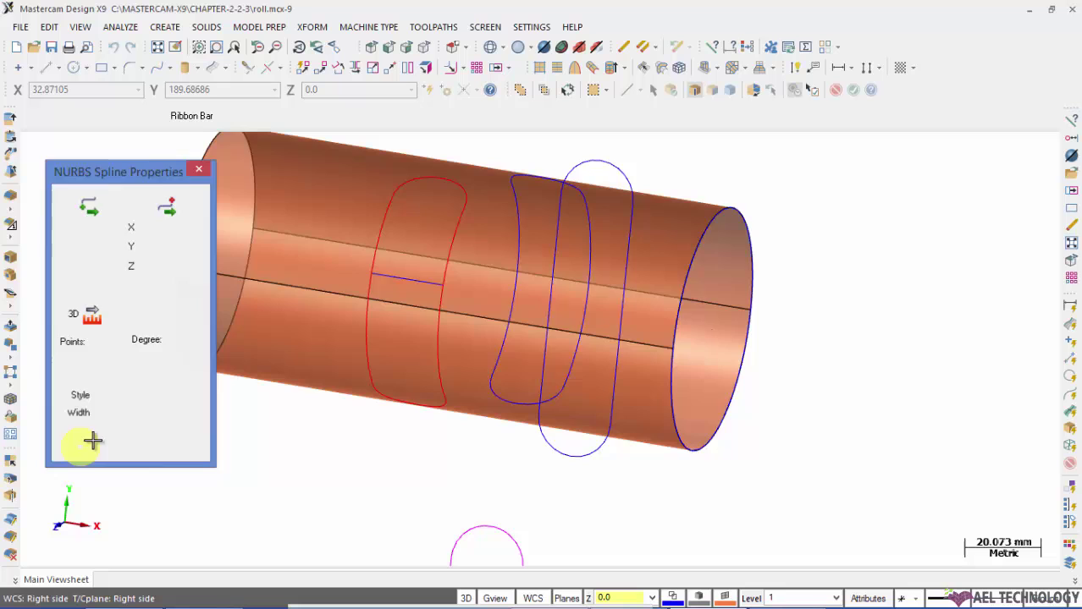
scroll(851, 271, down, 1)
scroll(851, 271, down, 2)
middle_drag(821, 217, 780, 221)
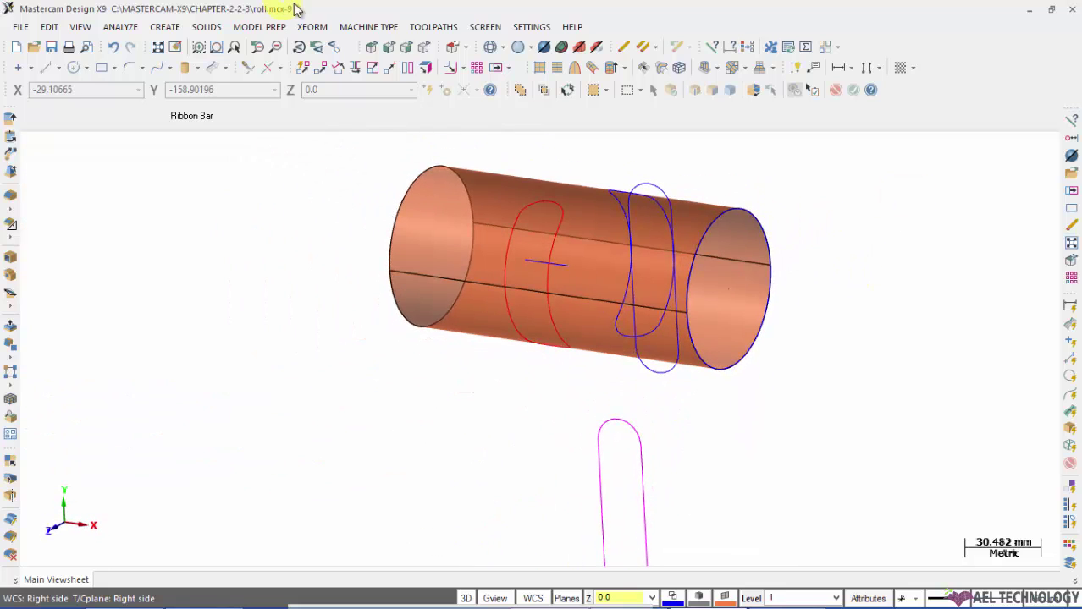
Start a new file, discarding the changes to roll.mcx-9.
click(311, 27)
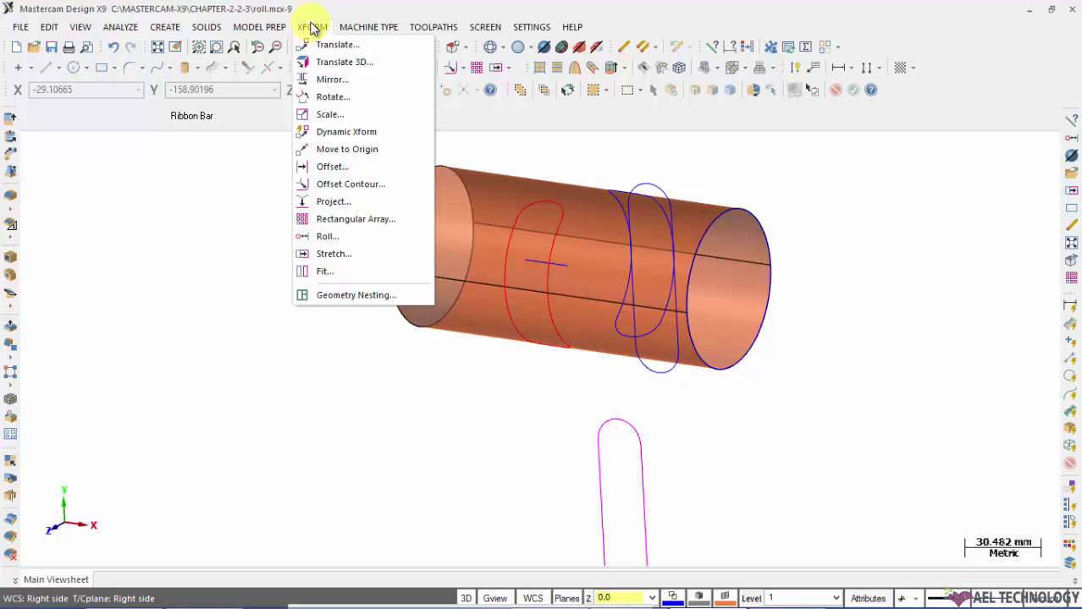
click(20, 28)
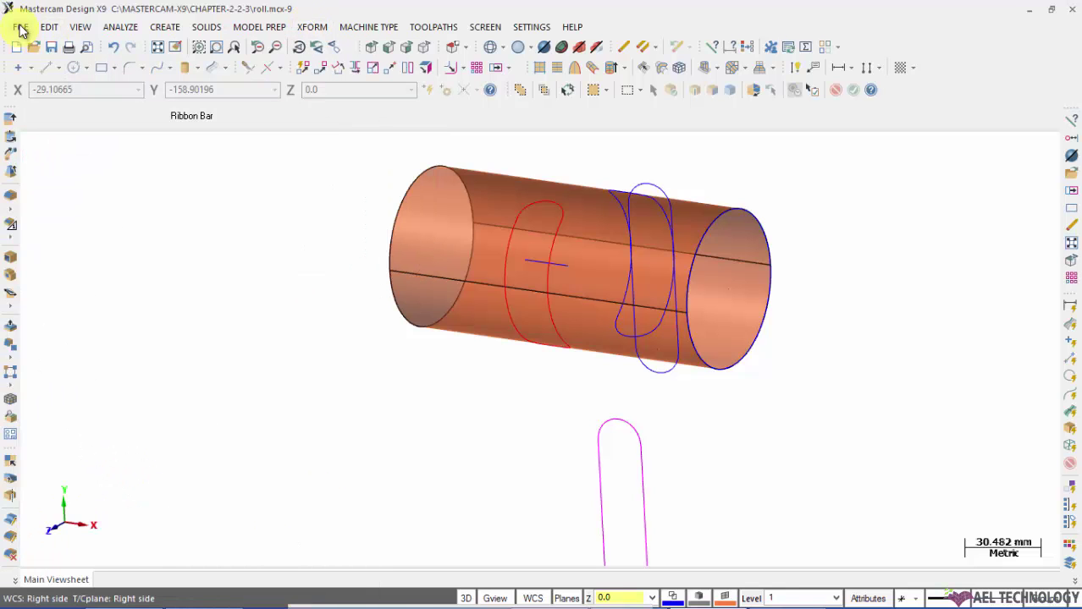
click(20, 28)
click(44, 44)
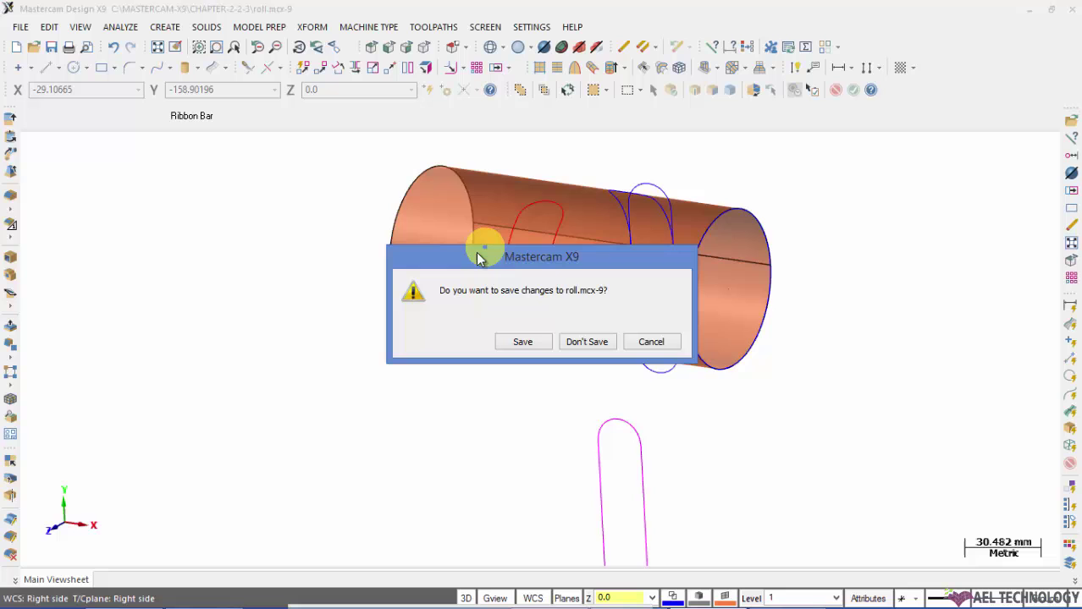
click(651, 342)
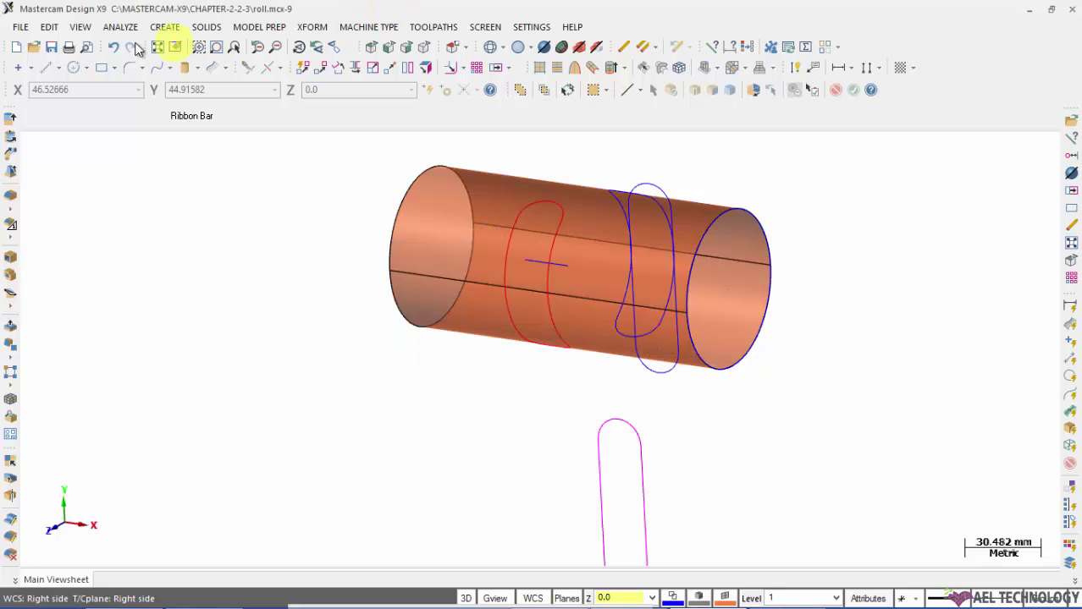
click(21, 26)
click(42, 44)
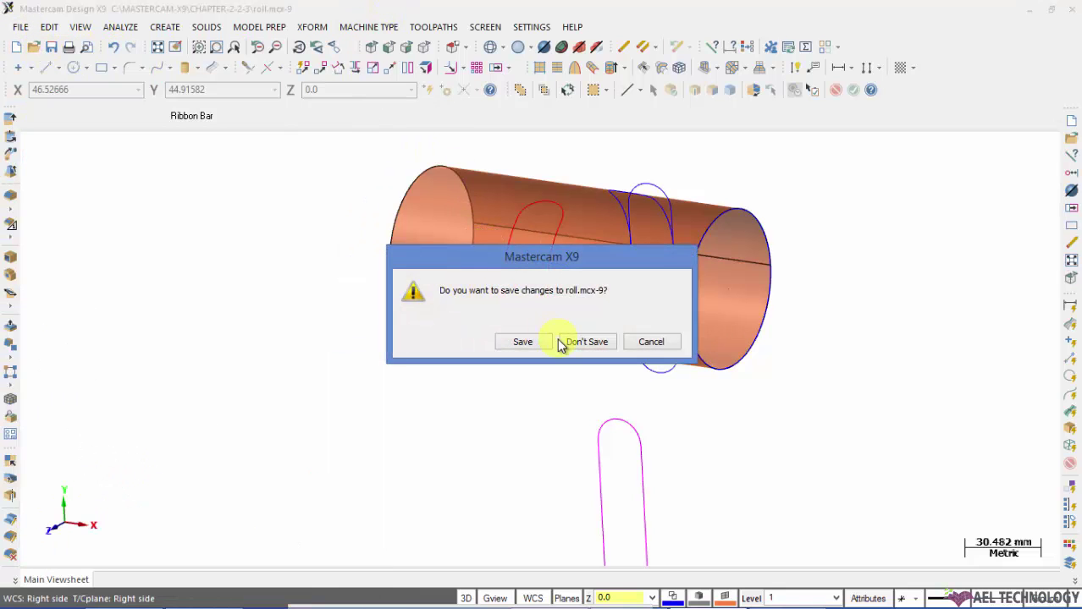
click(580, 343)
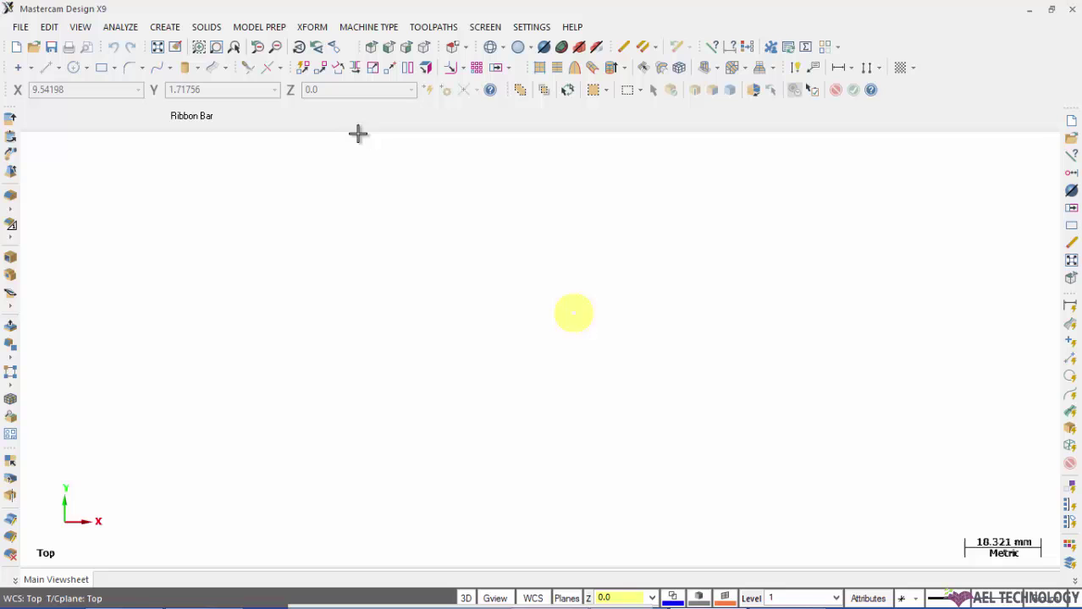
Draw a small rectangle by two opposite corners.
click(104, 69)
click(373, 255)
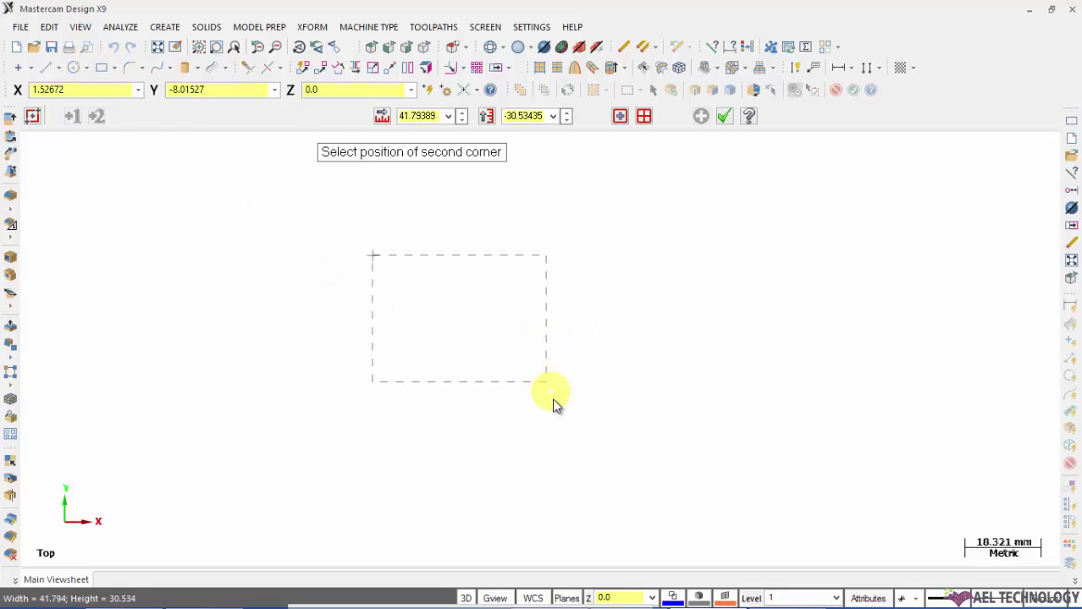
click(567, 360)
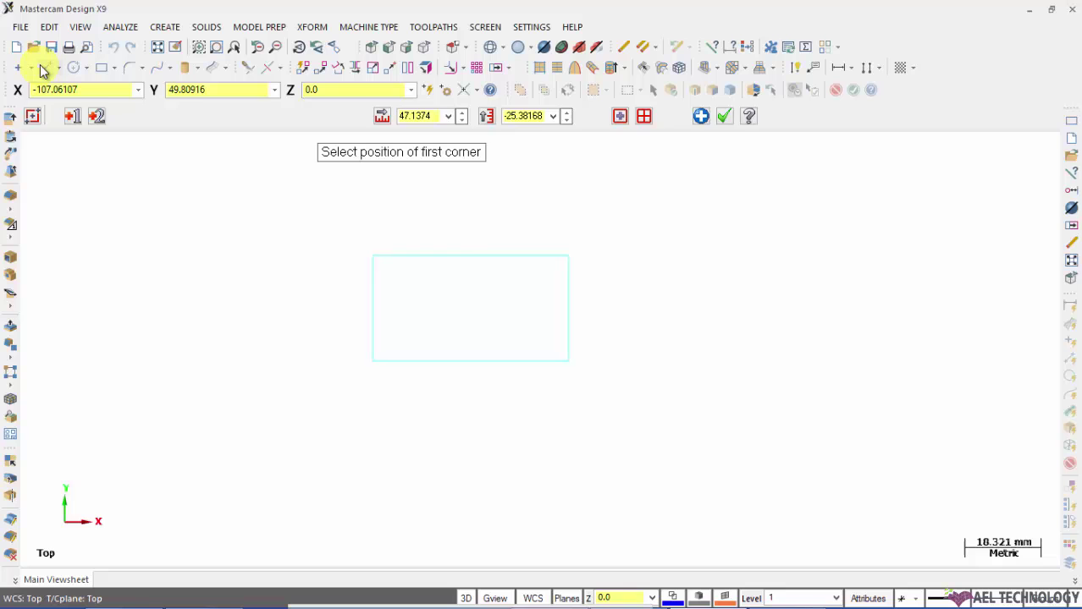
key(Escape)
Draw a slanted line rising up and to the right beside the rectangle.
key(l)
scroll(527, 352, up, 5)
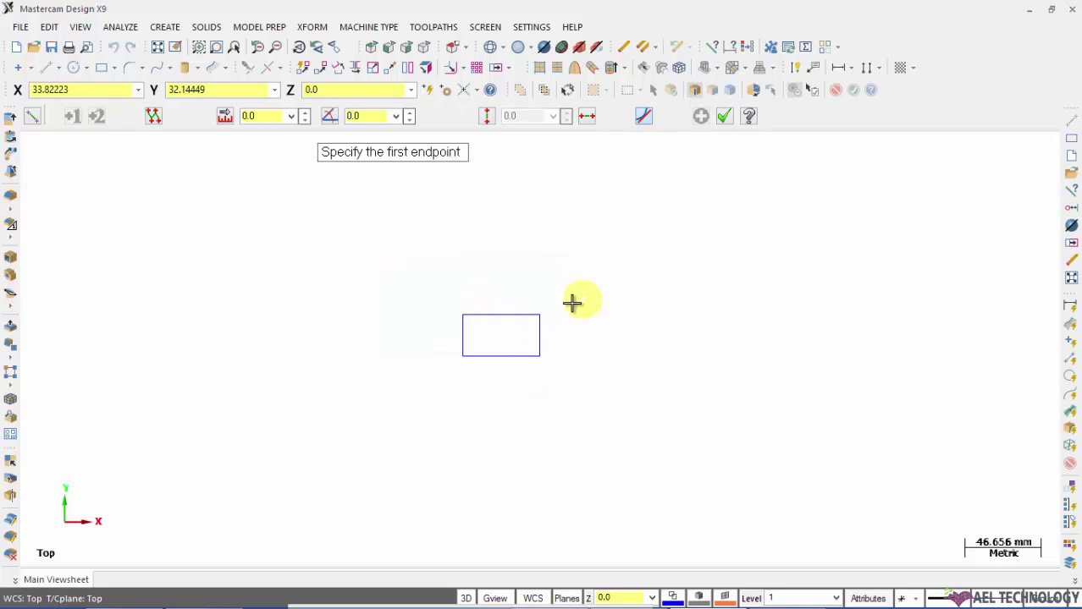
click(557, 312)
click(859, 211)
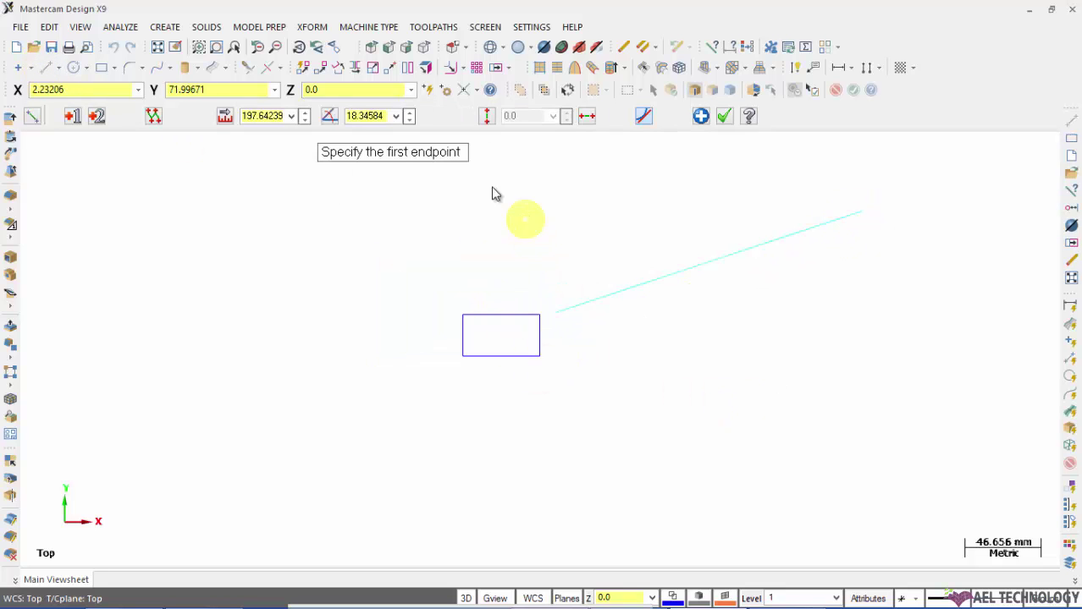
key(Escape)
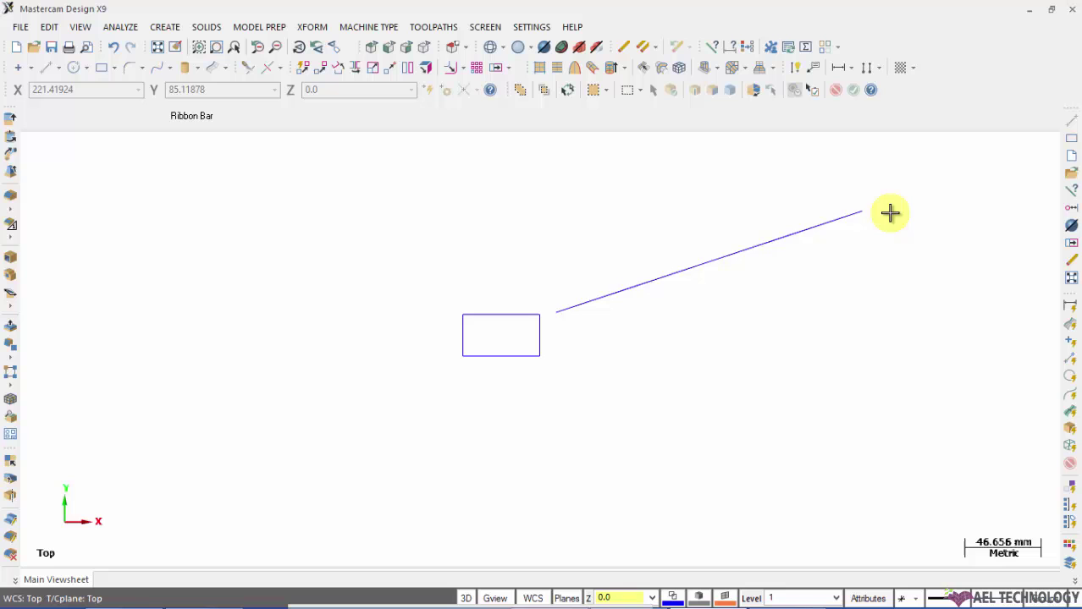
Start Xform Fit on the rectangle, using the slanted line as the fit vector.
click(320, 28)
click(332, 270)
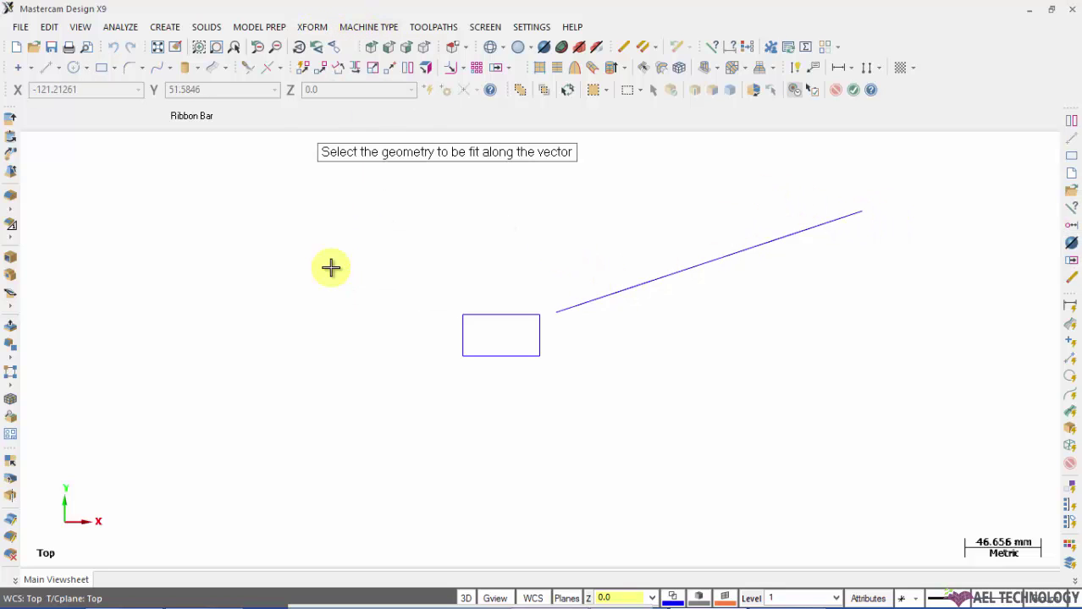
click(529, 342)
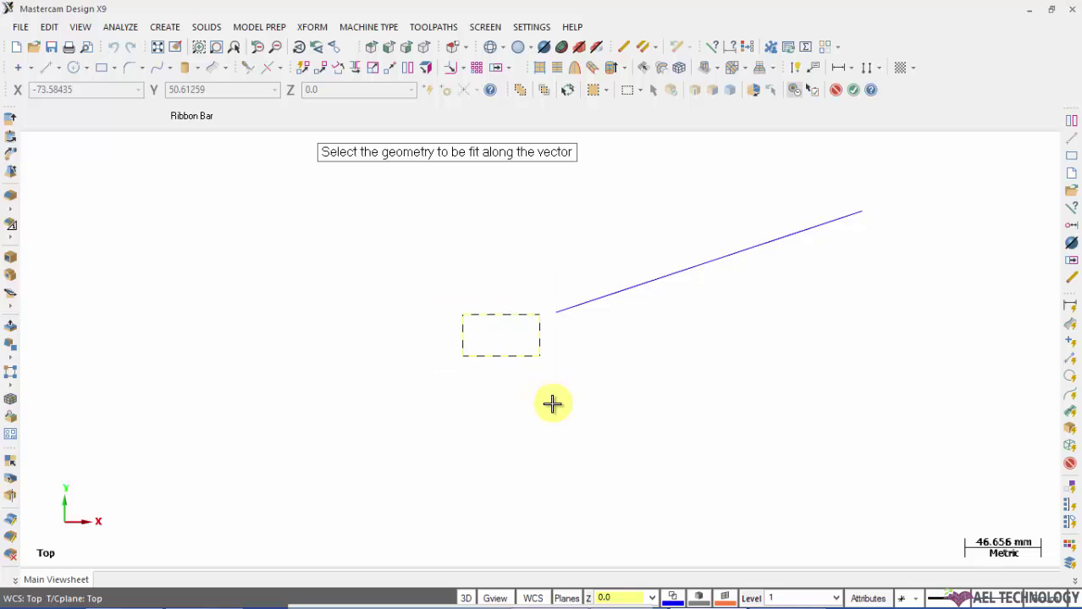
key(Return)
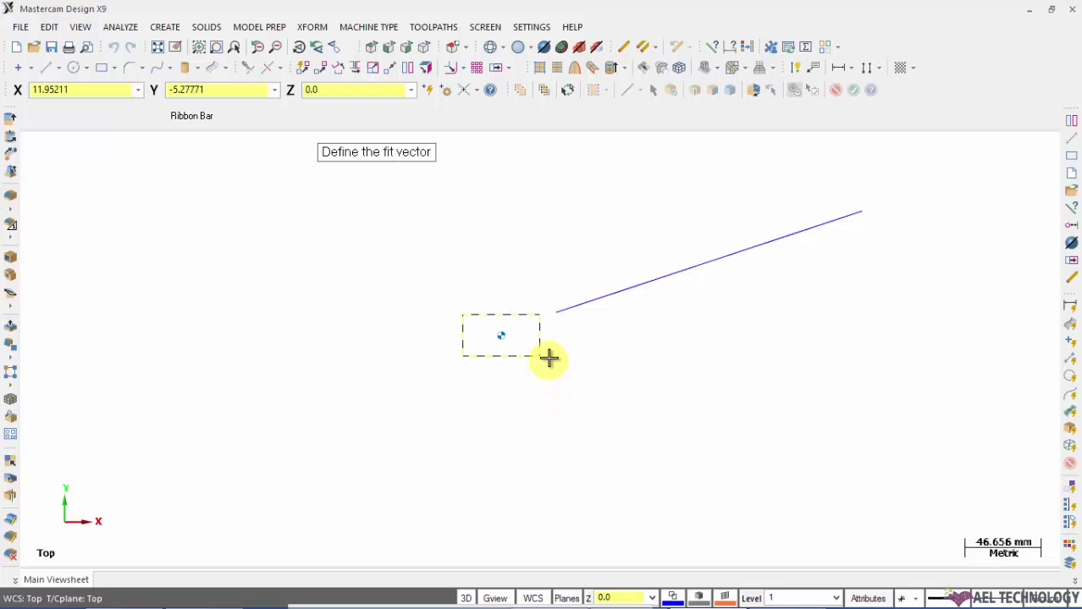
click(571, 308)
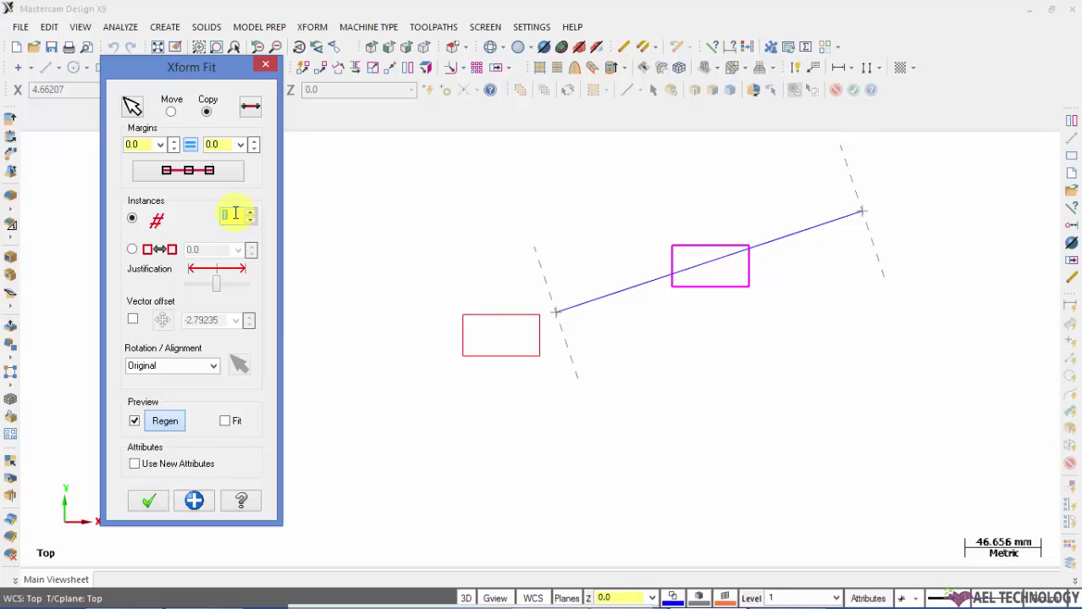
Set 8 copy instances with 10.0 margins at both ends of the line.
text(3)
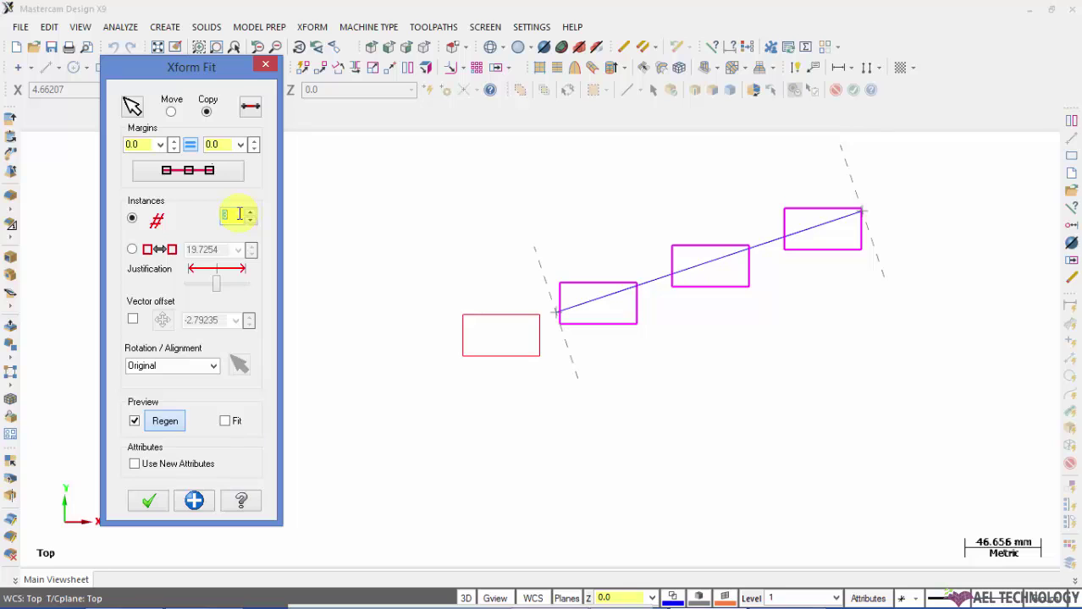
key(Return)
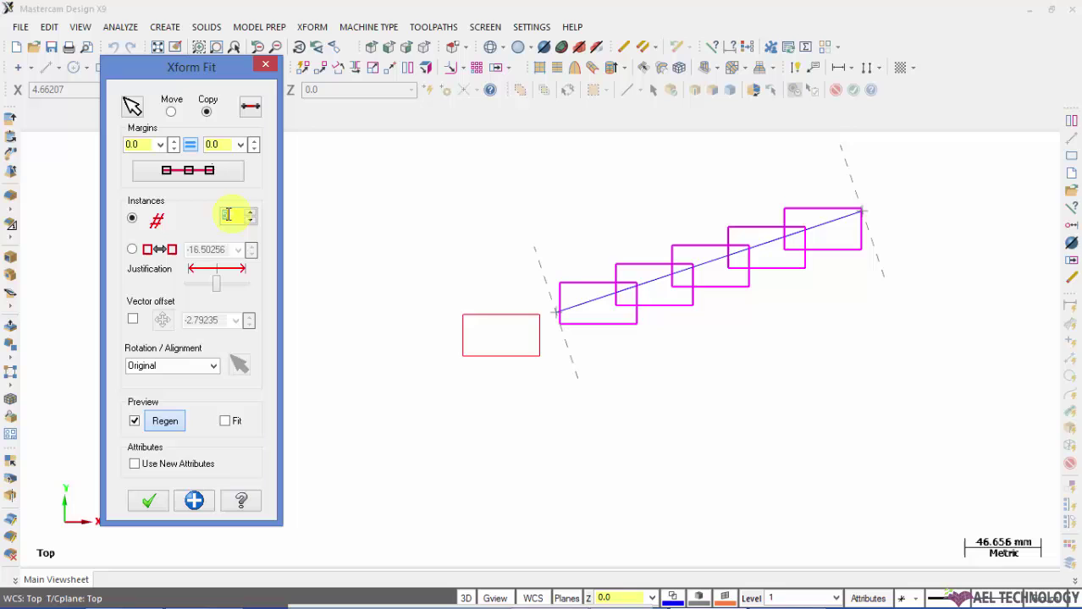
key(Return)
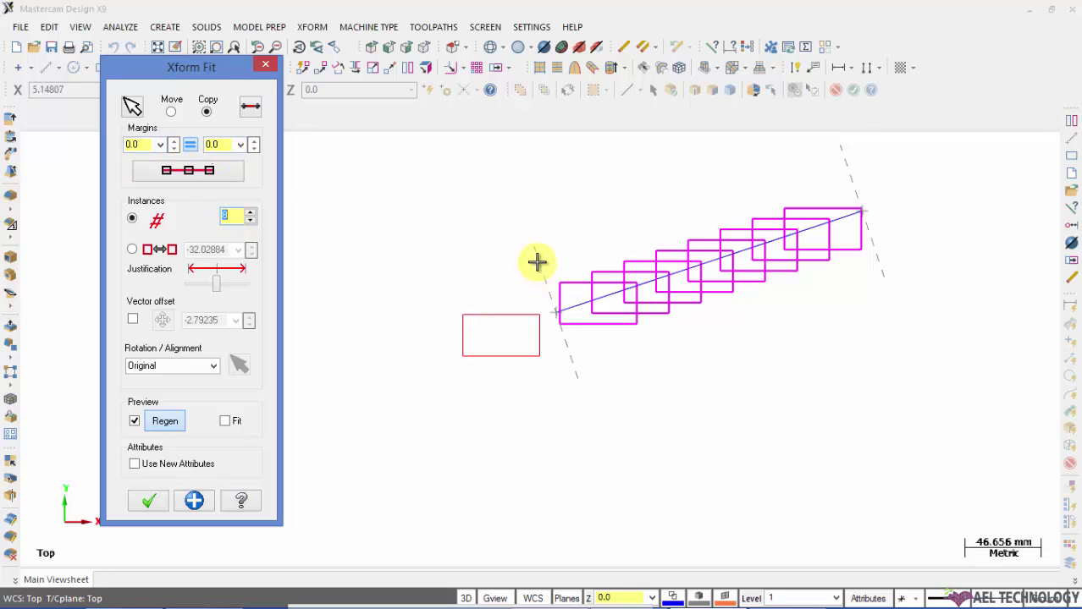
double_click(147, 145)
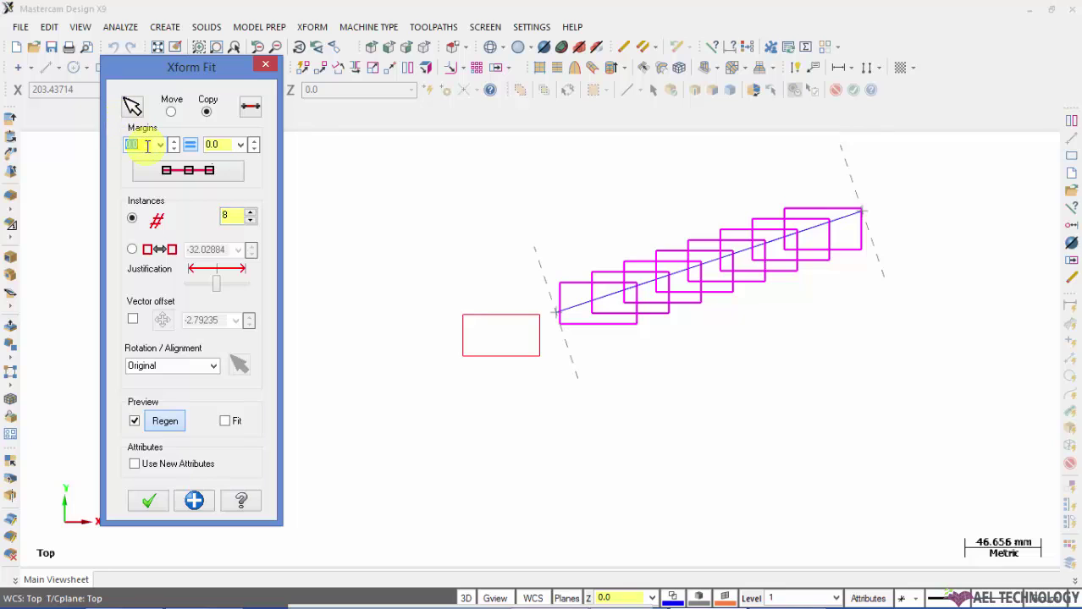
text(10)
key(Return)
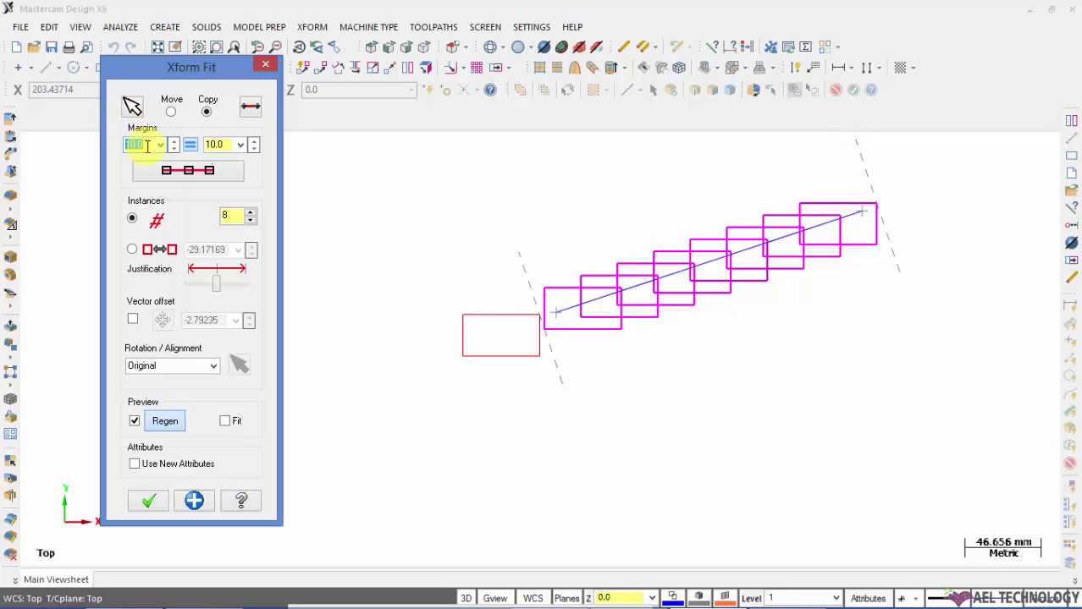
Switch to specific instance spacing of 30.0 between the rectangle copies.
click(132, 251)
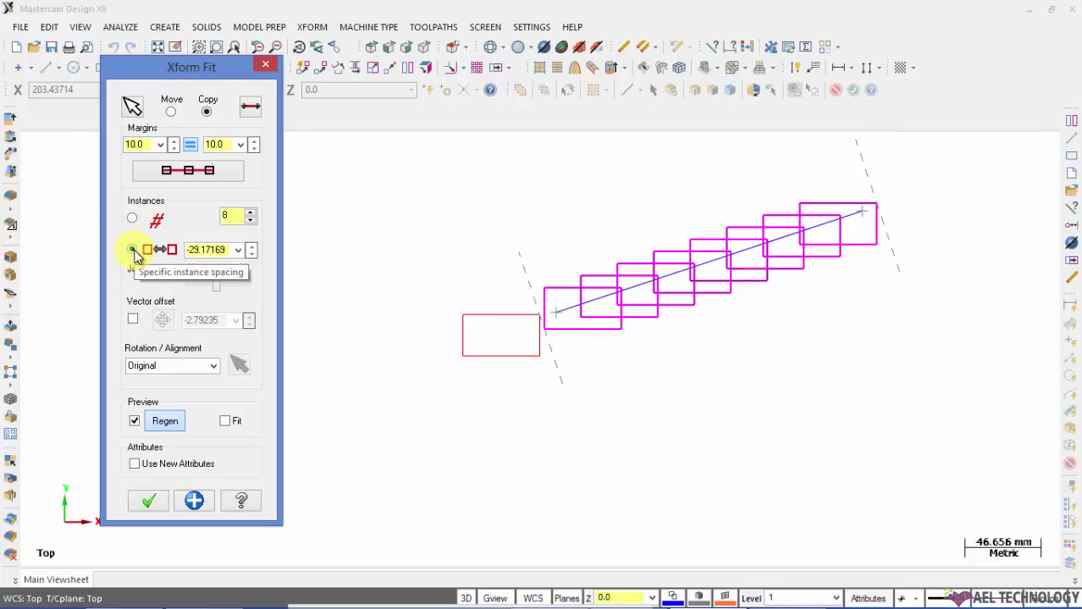
double_click(203, 250)
text(3)
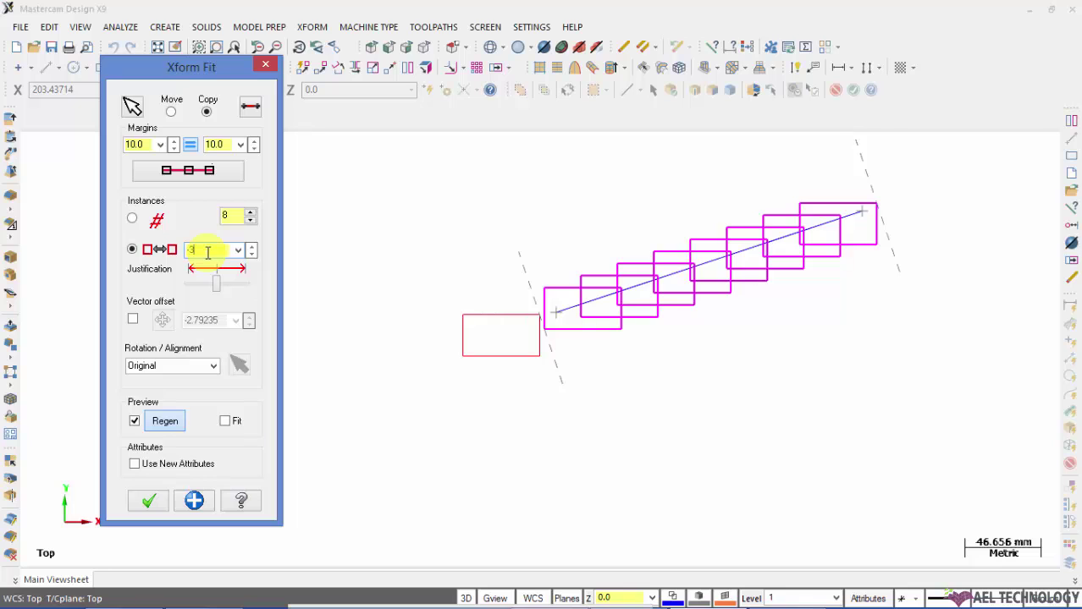
text(0)
key(Return)
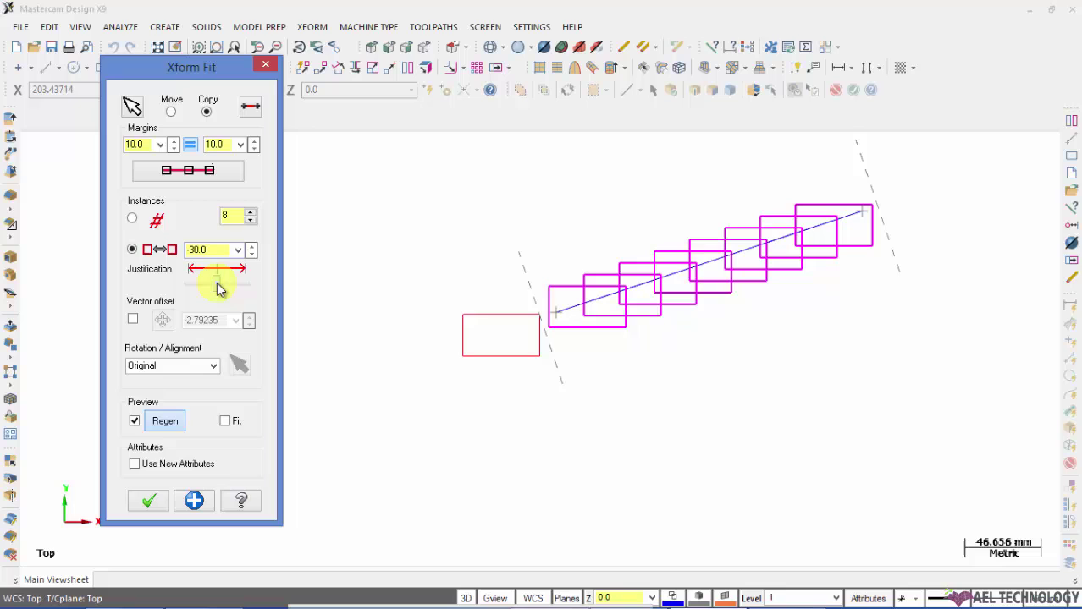
Try end and start justification of the copies, then return to centred justification.
drag(218, 288, 242, 290)
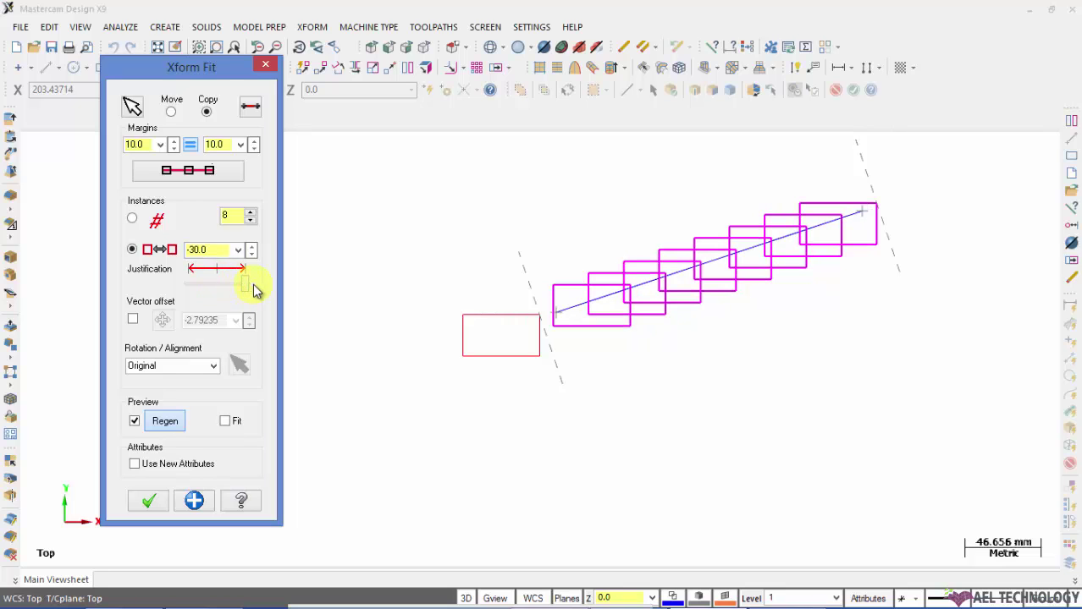
drag(244, 288, 217, 289)
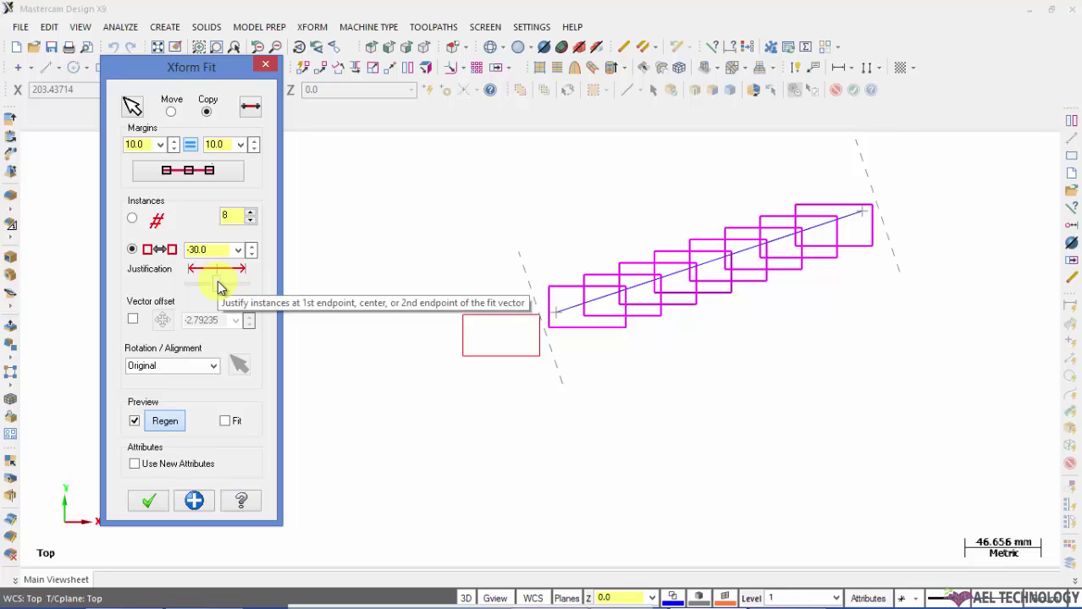
drag(222, 285, 178, 286)
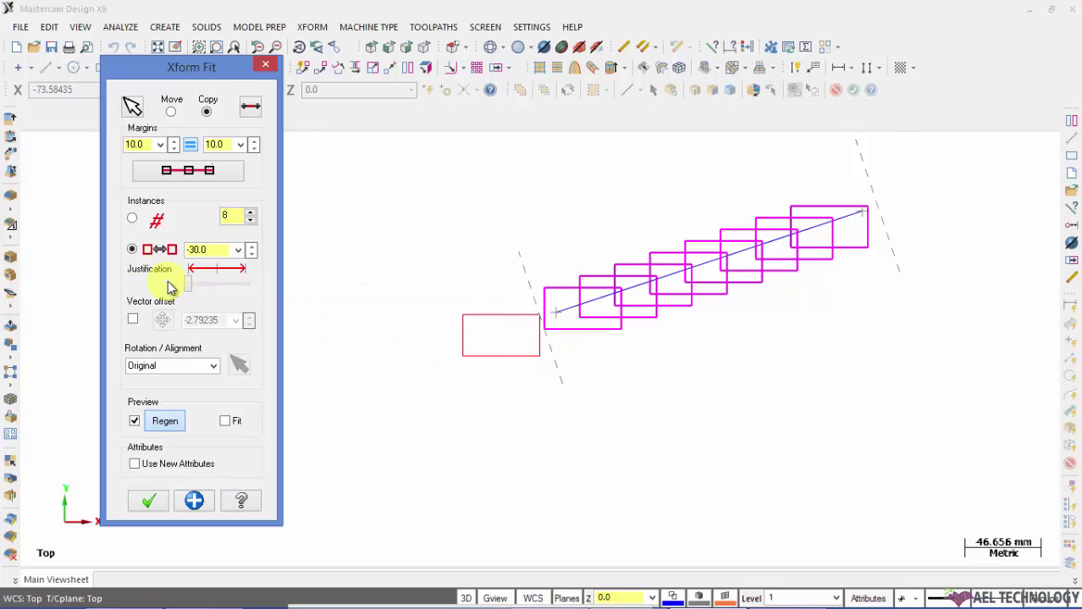
drag(555, 307, 545, 324)
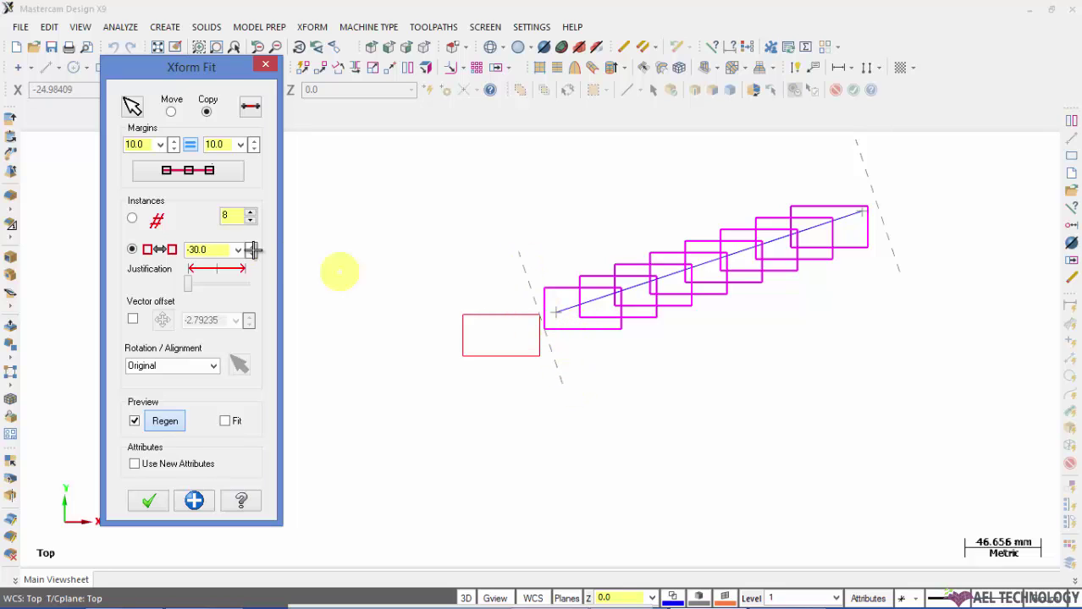
drag(192, 288, 211, 284)
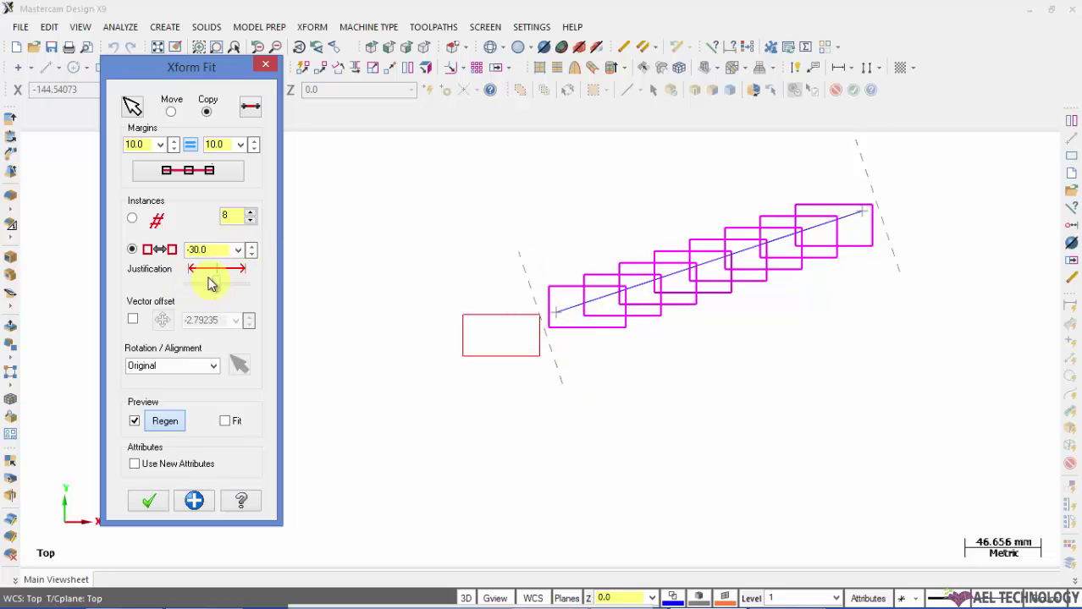
Enable a -10.0 vector offset and create the fitted rectangle copies.
click(134, 320)
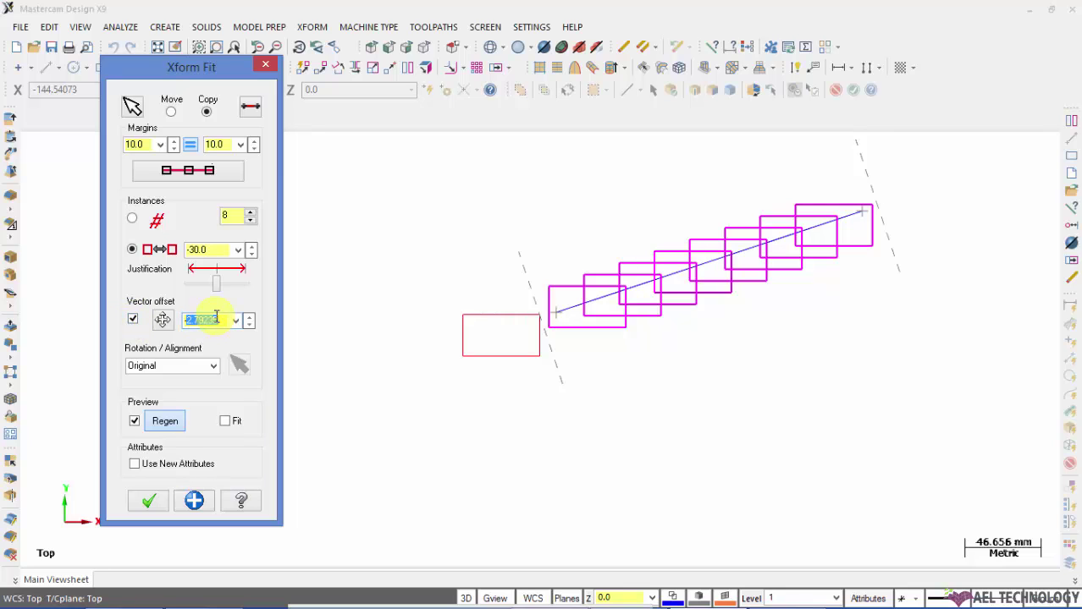
key(Return)
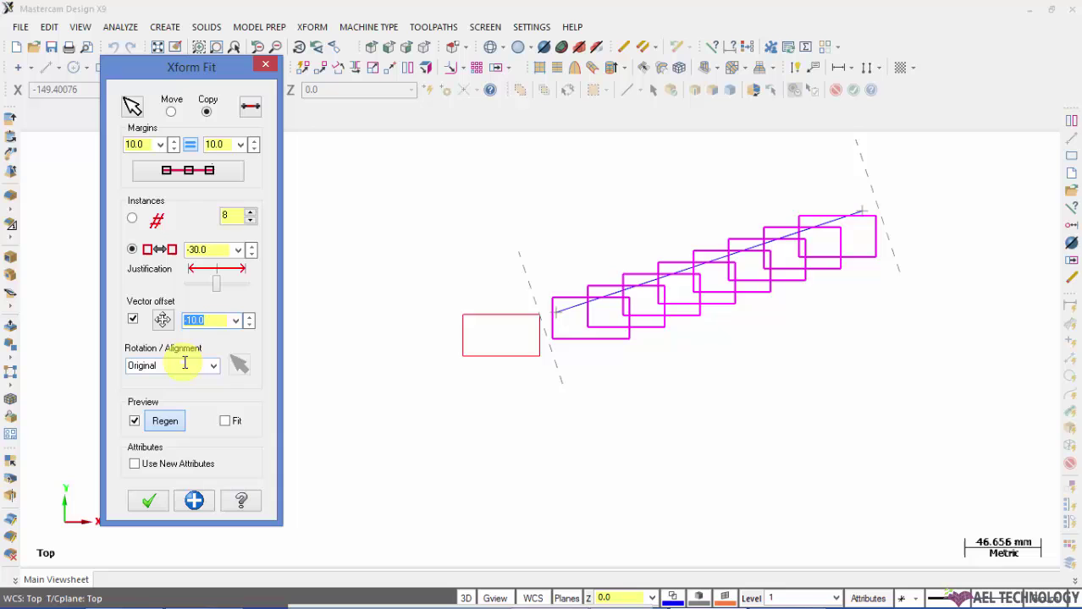
click(148, 500)
Window-select all geometry in the drawing and delete it.
scroll(779, 448, down, 2)
drag(896, 450, 401, 188)
key(Delete)
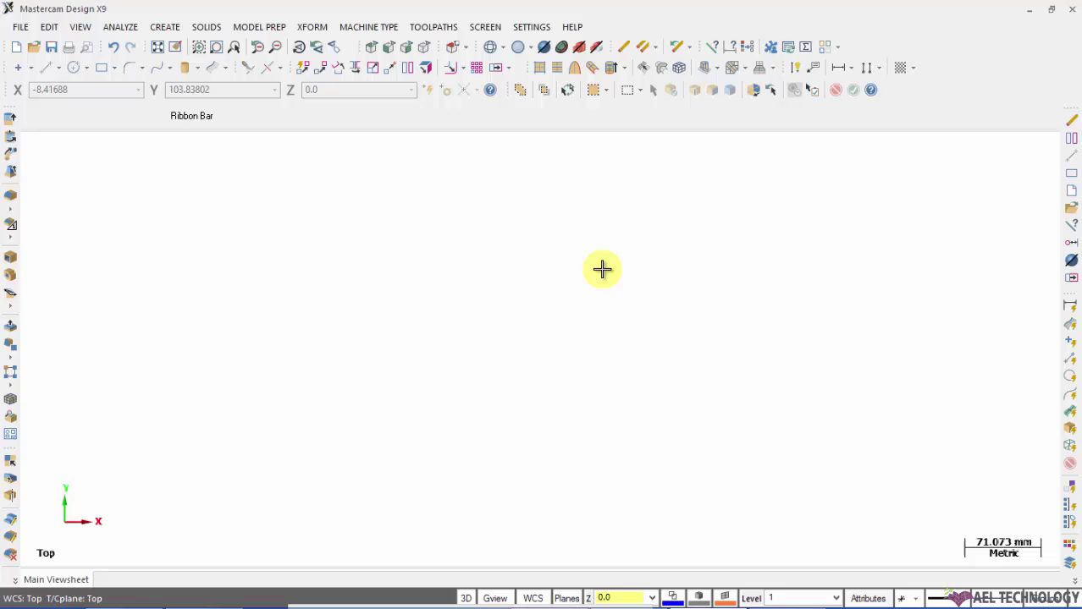
Start a new file, discarding the unsaved changes to the current drawing.
click(19, 27)
click(41, 45)
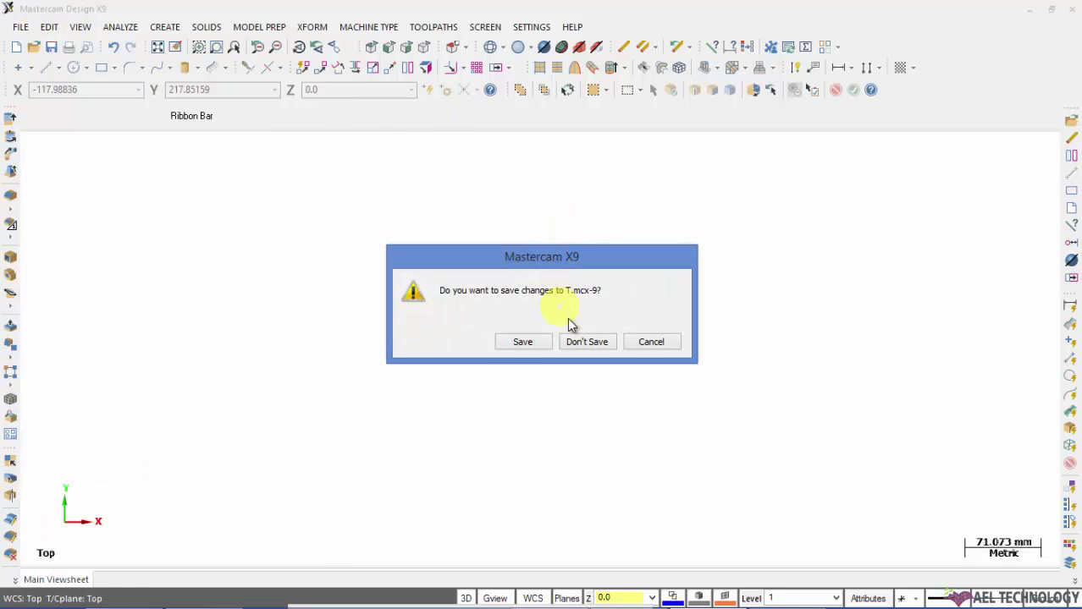
click(584, 343)
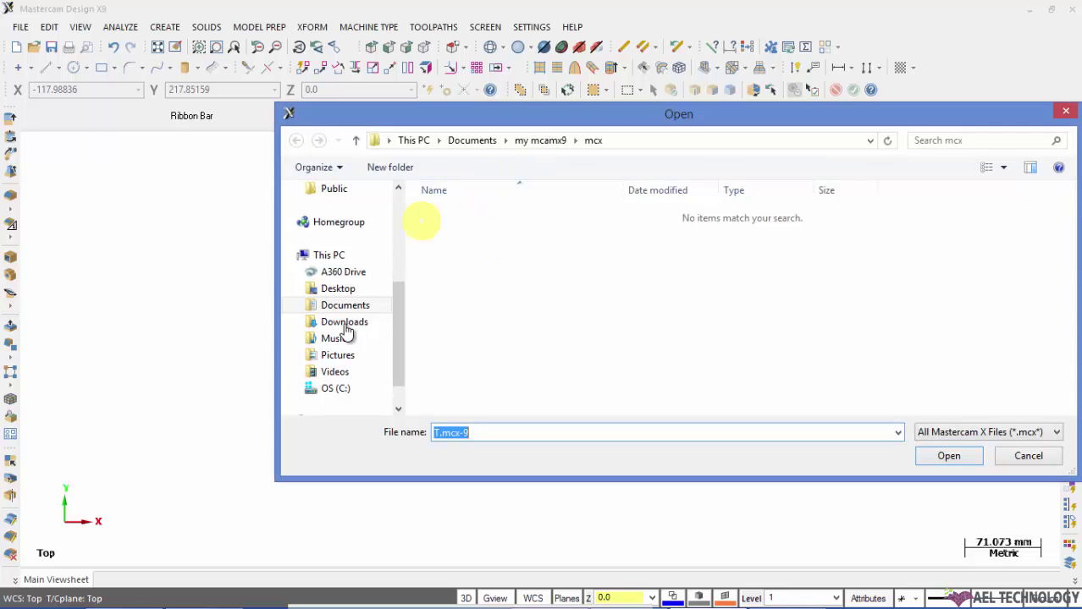
Open fit.mcx-9 from C:\MASTERCAM-X9\CHAPTER-2-2-3.
click(335, 389)
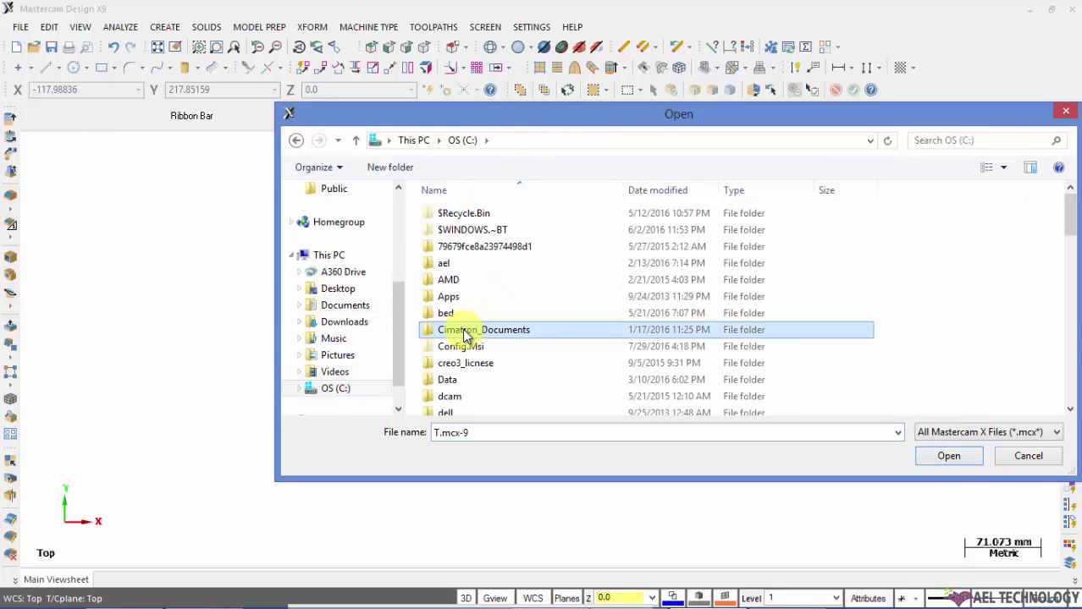
scroll(474, 296, down, 5)
double_click(490, 222)
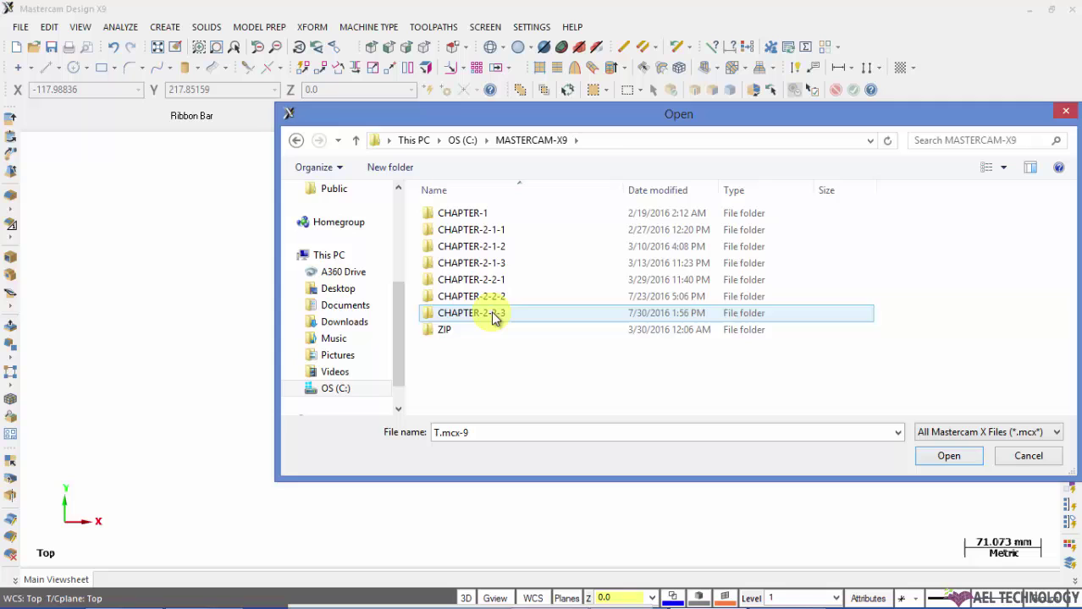
double_click(493, 315)
click(461, 213)
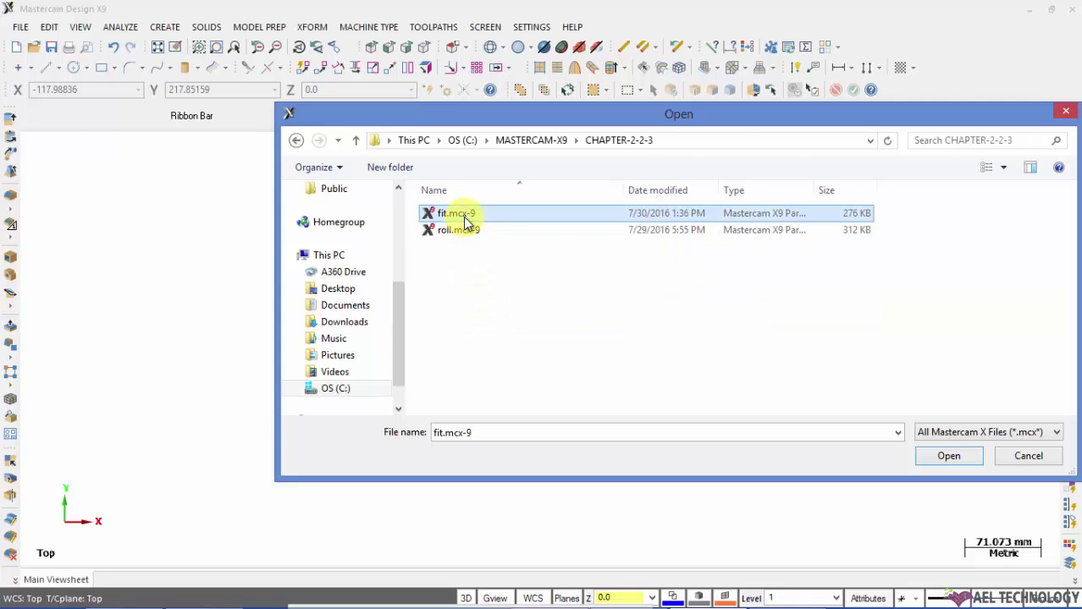
click(949, 457)
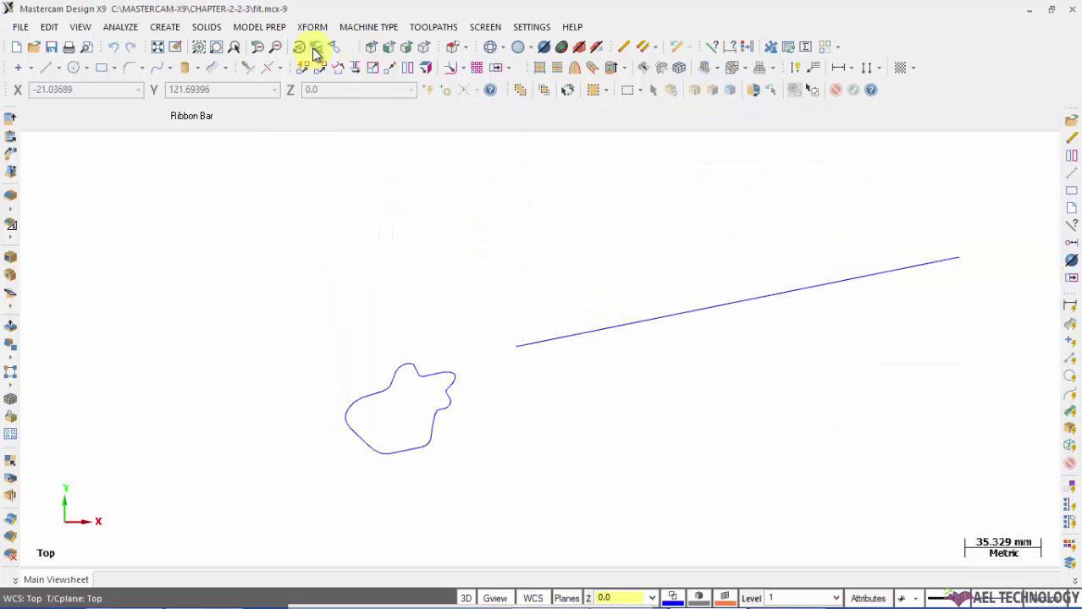
Start an Xform Fit on the guitar contour using the slanted line as the fit vector.
click(311, 26)
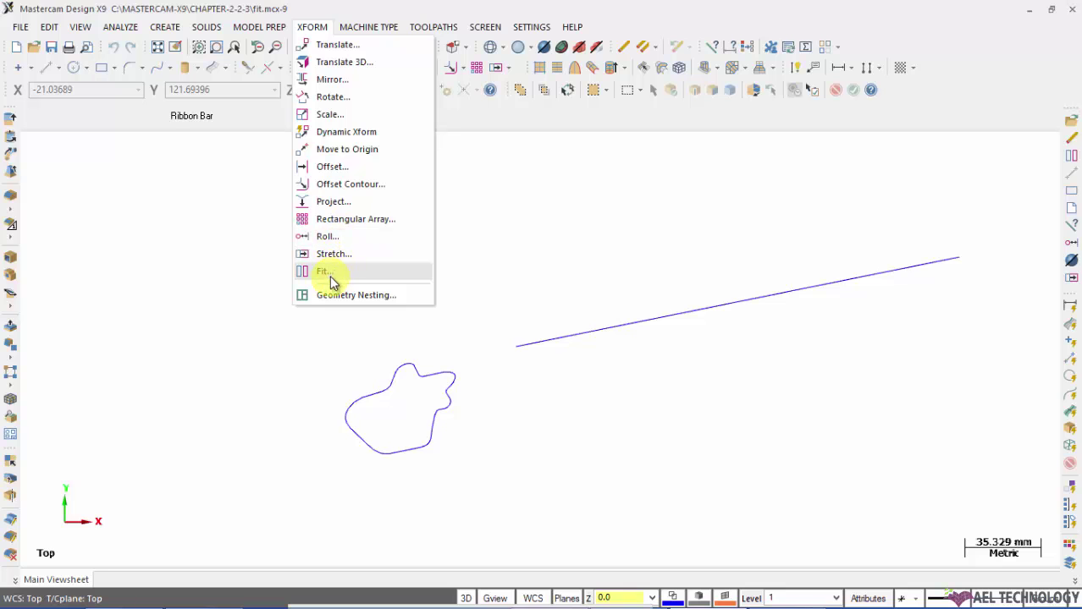
click(326, 271)
click(430, 376)
key(Return)
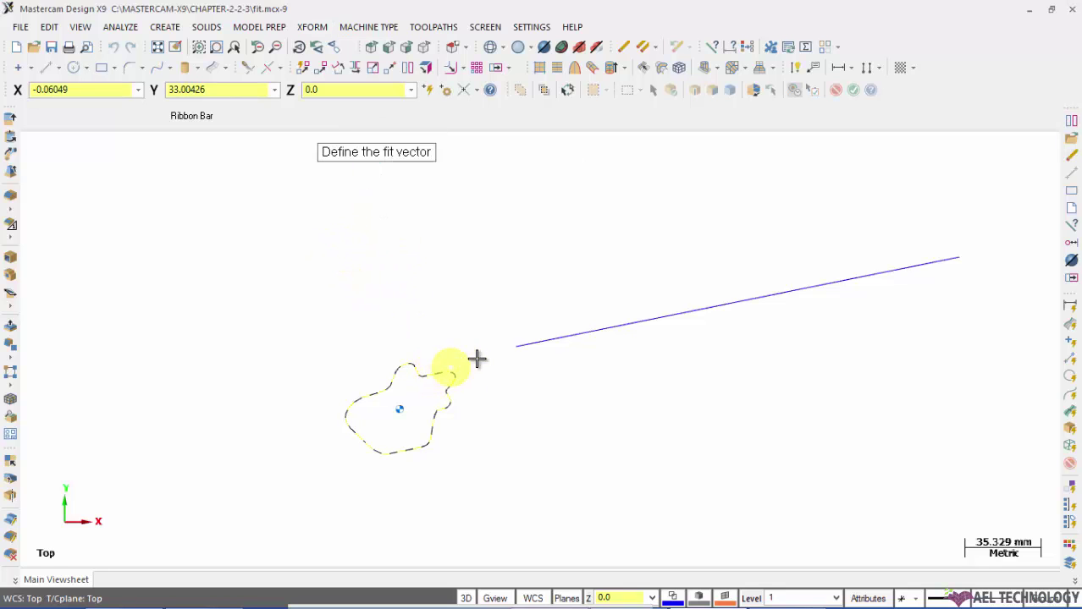
click(533, 342)
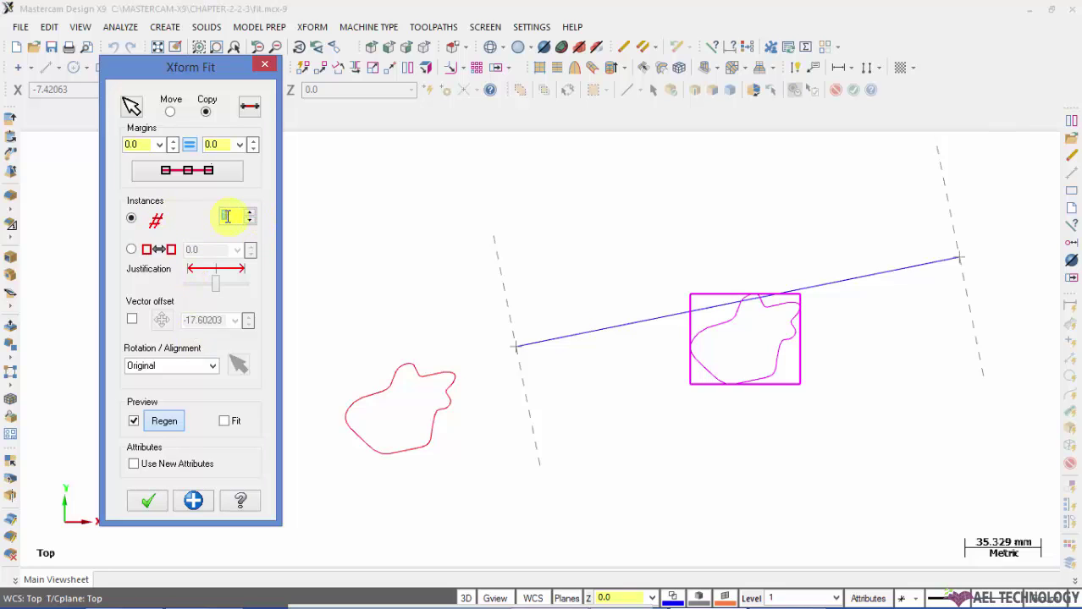
Settle on 4 copied instances after trying 8, 5 and 3, with 10.0 margins at both ends.
key(Return)
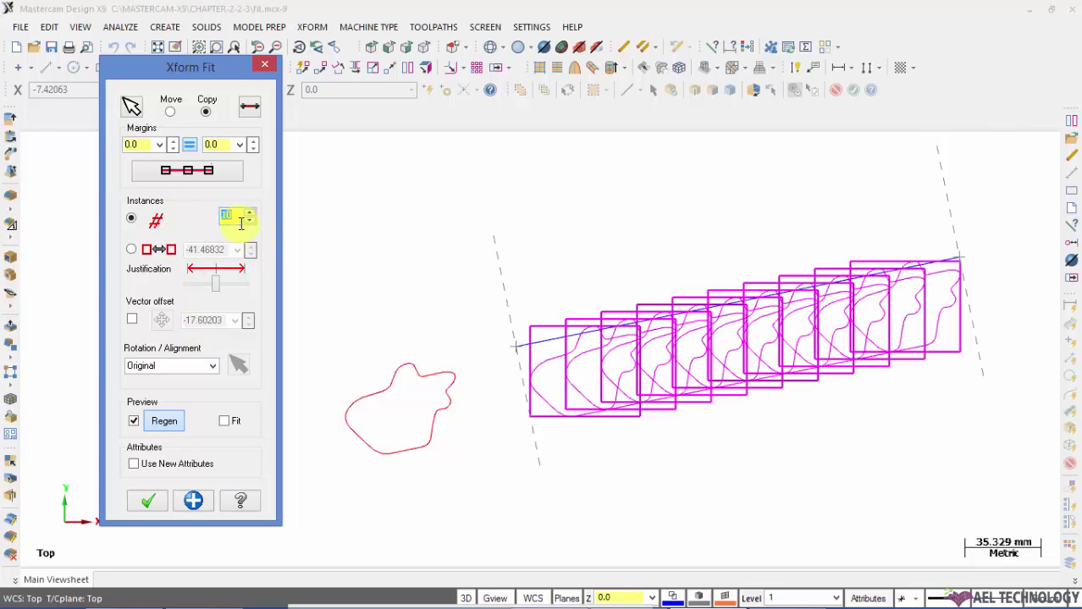
text(8)
key(Return)
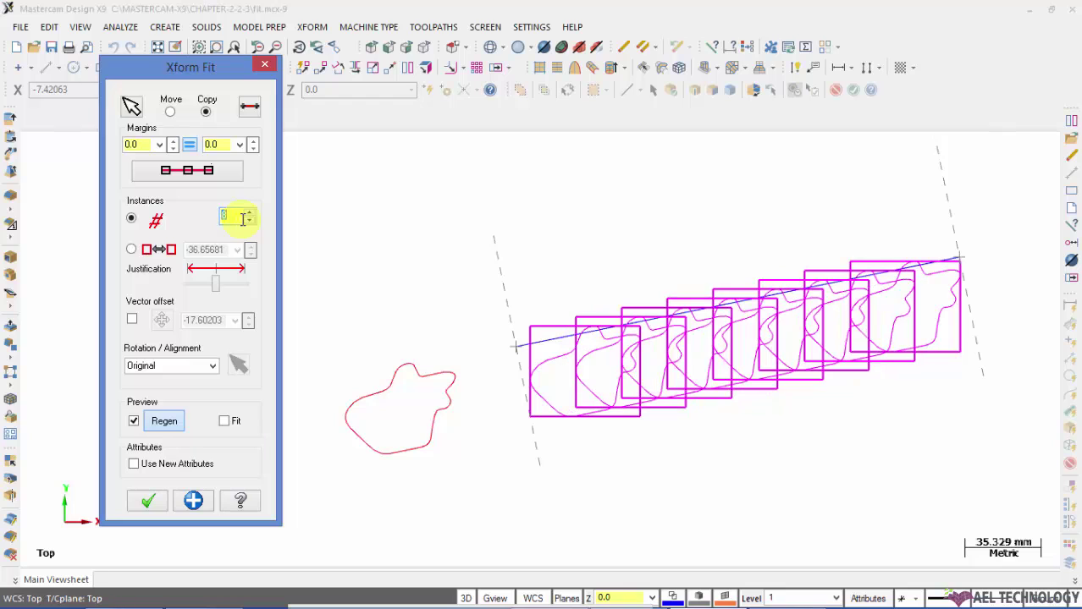
text(5)
key(Return)
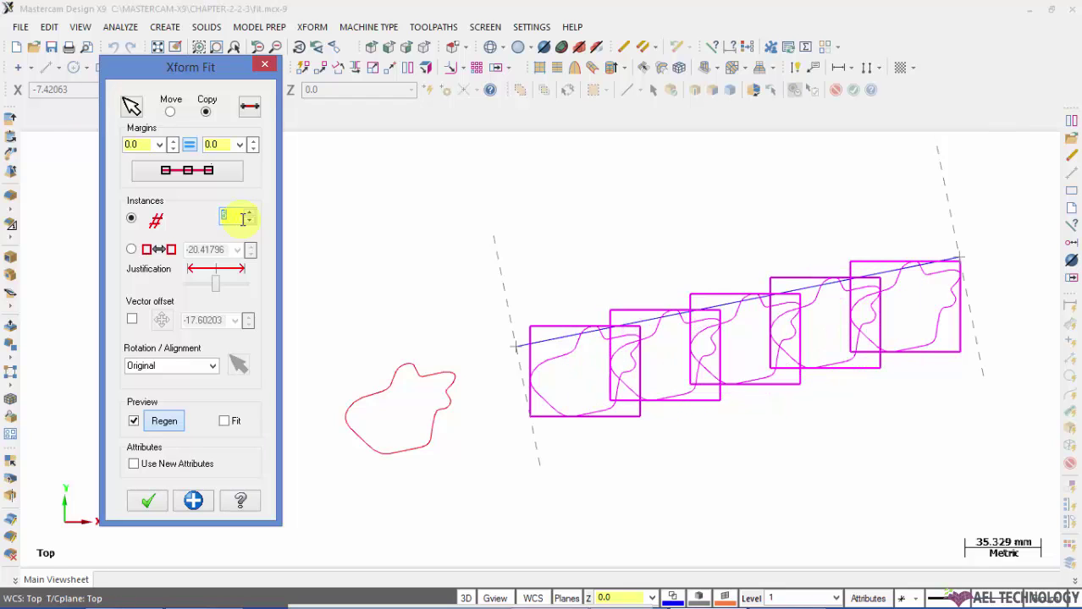
text(4)
key(Return)
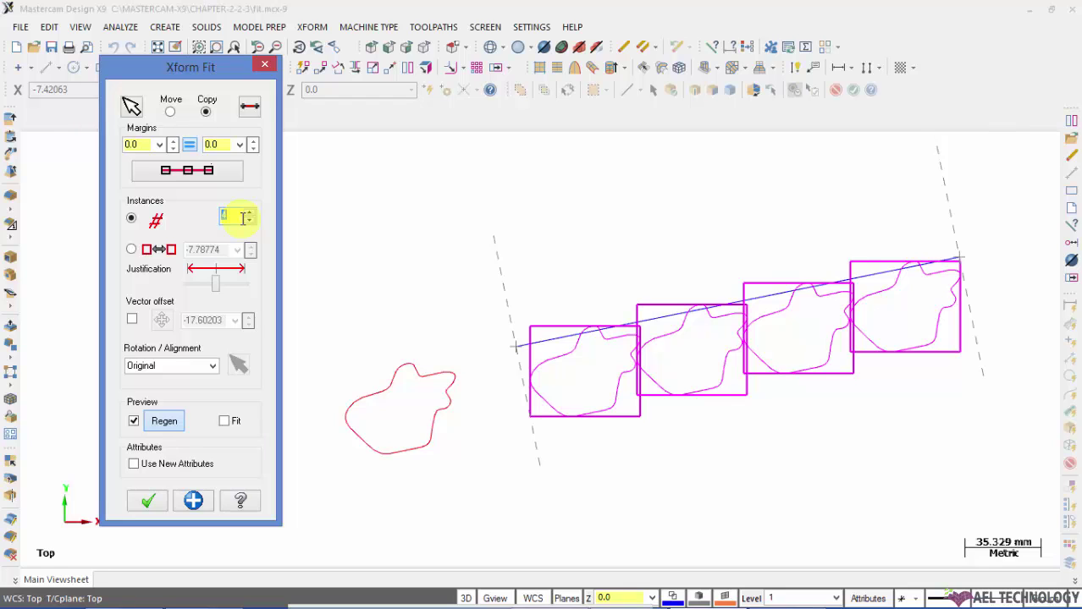
text(3)
key(Return)
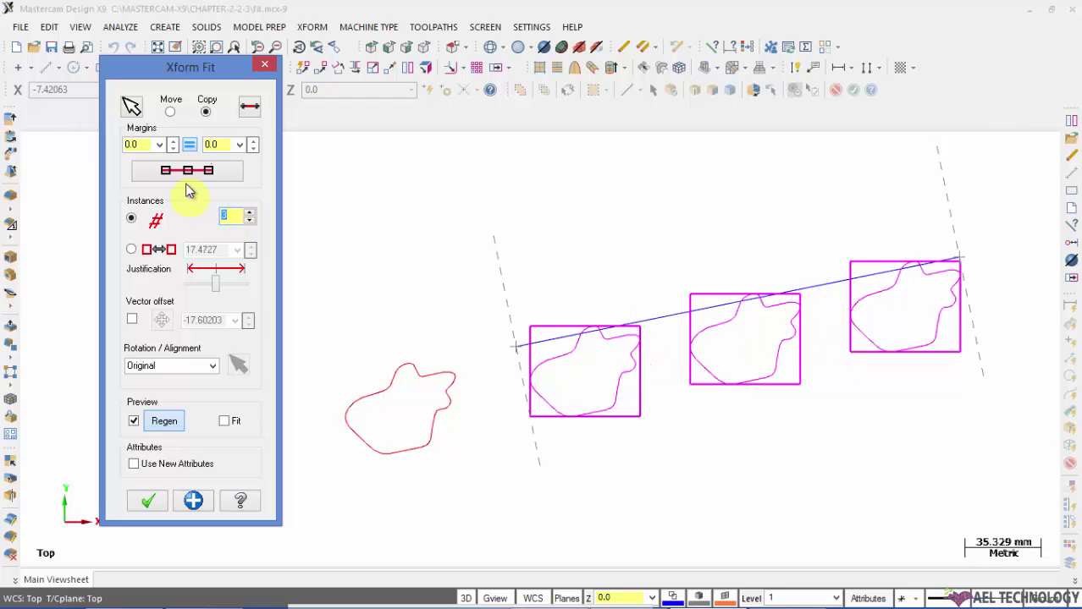
text(4)
key(Return)
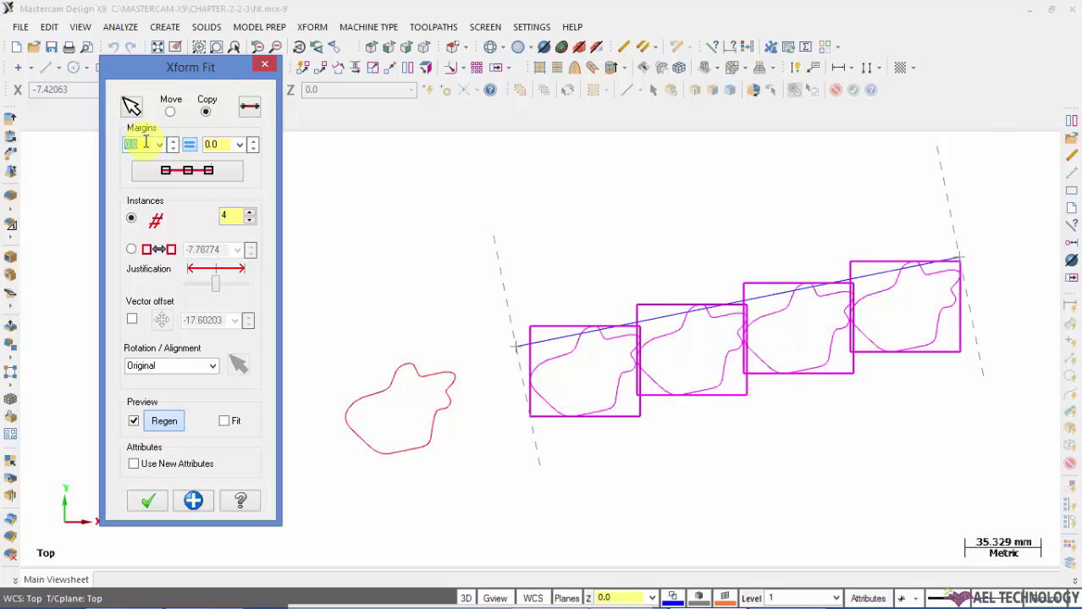
key(Return)
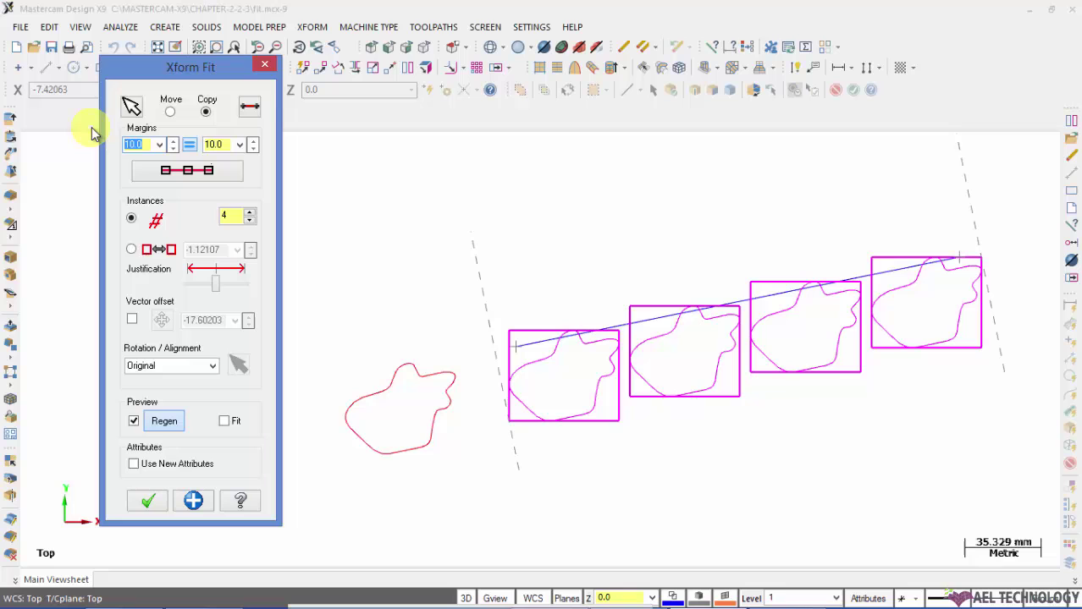
Preview the copies with Align Box rotation, then with Align geometry.
click(212, 366)
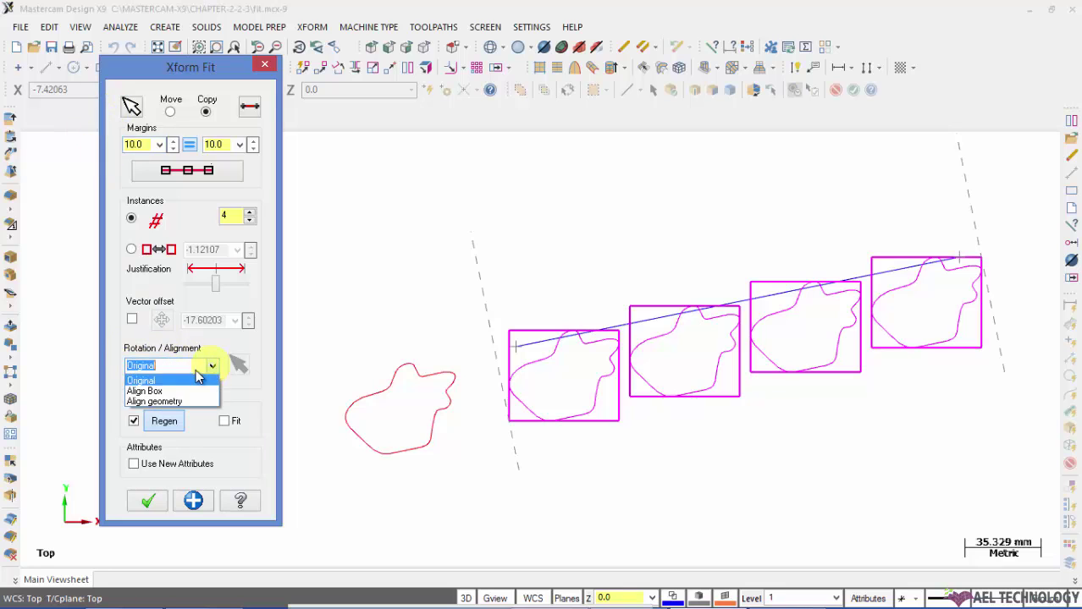
click(149, 391)
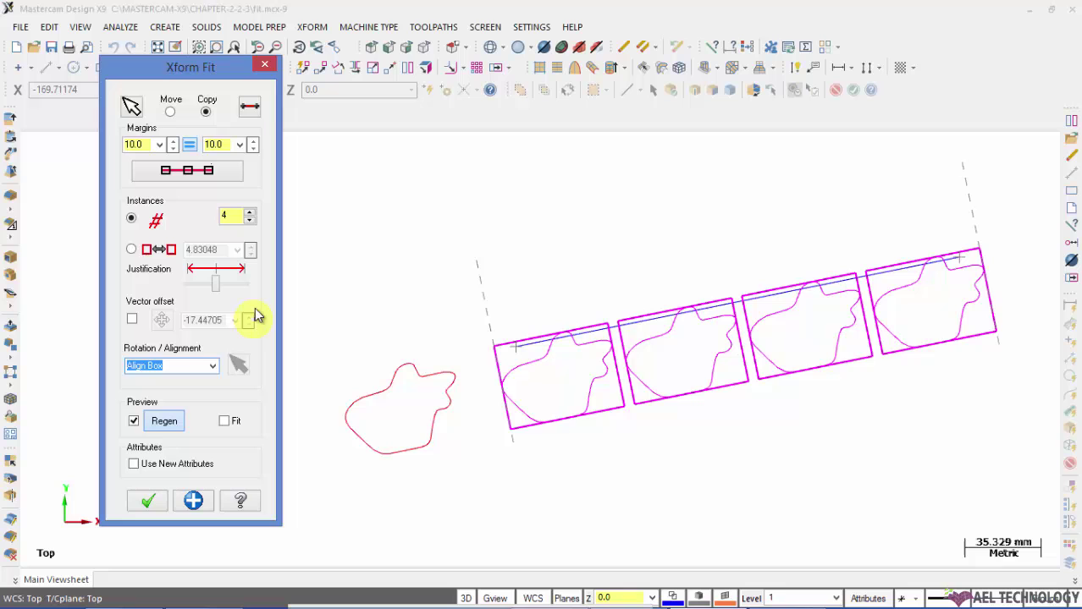
click(195, 367)
click(213, 366)
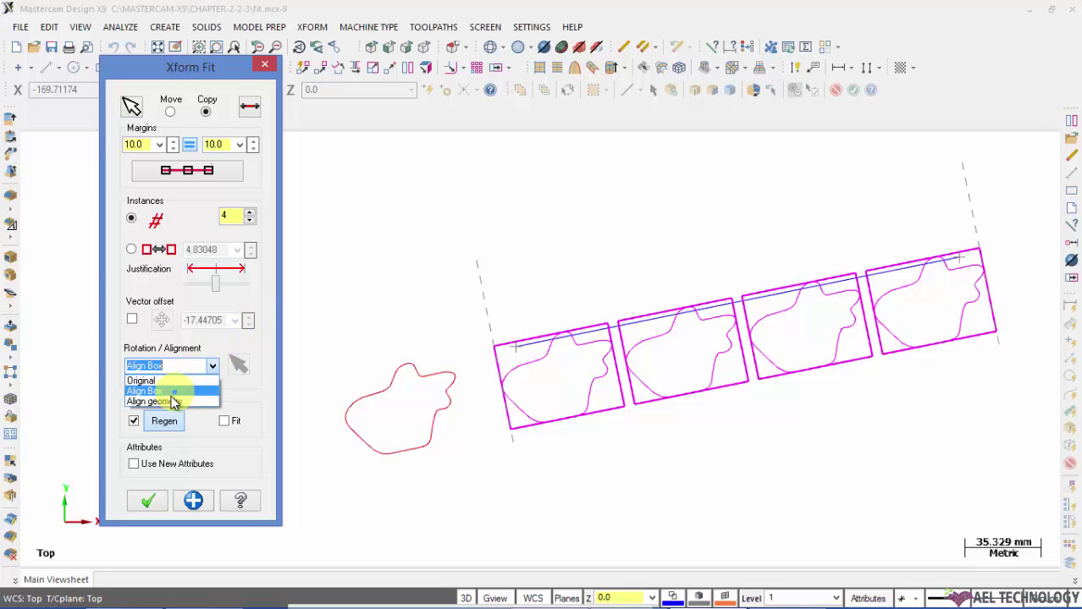
click(168, 404)
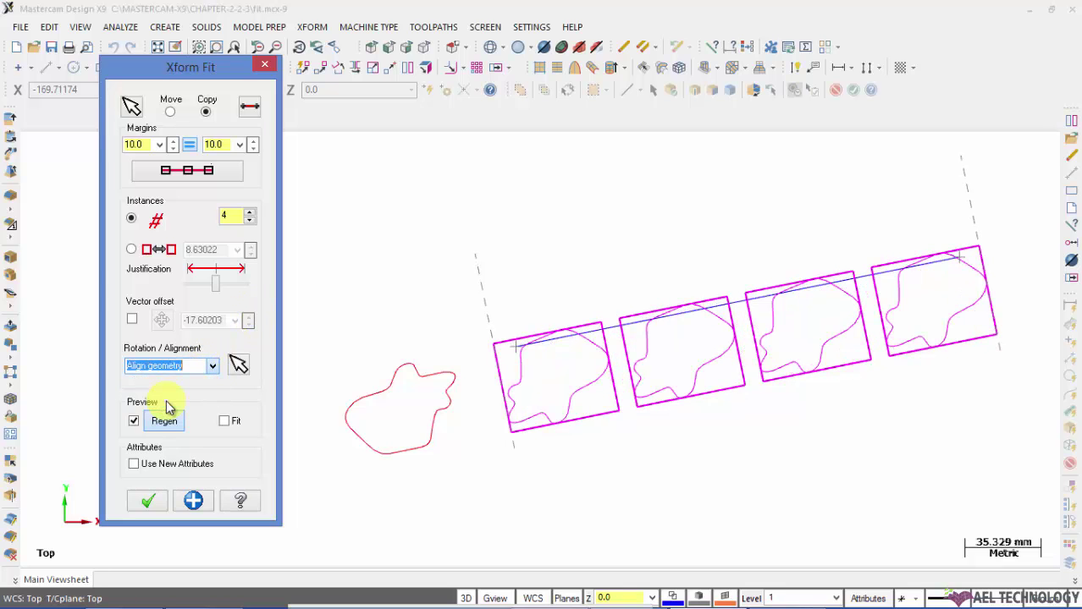
Try aligning four different box edges of the contour with the line.
click(238, 364)
click(516, 339)
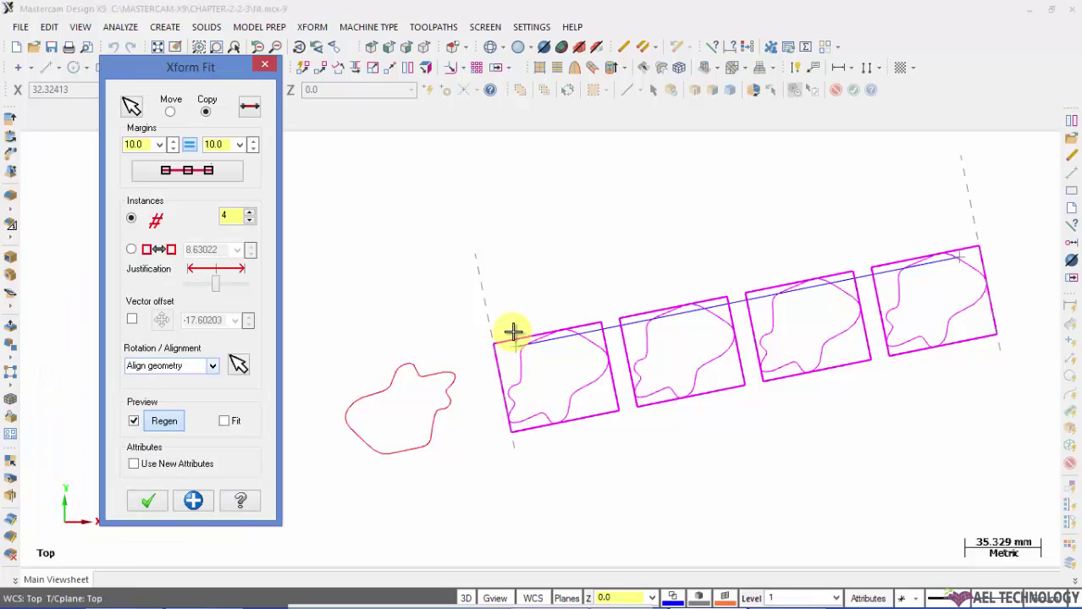
click(238, 365)
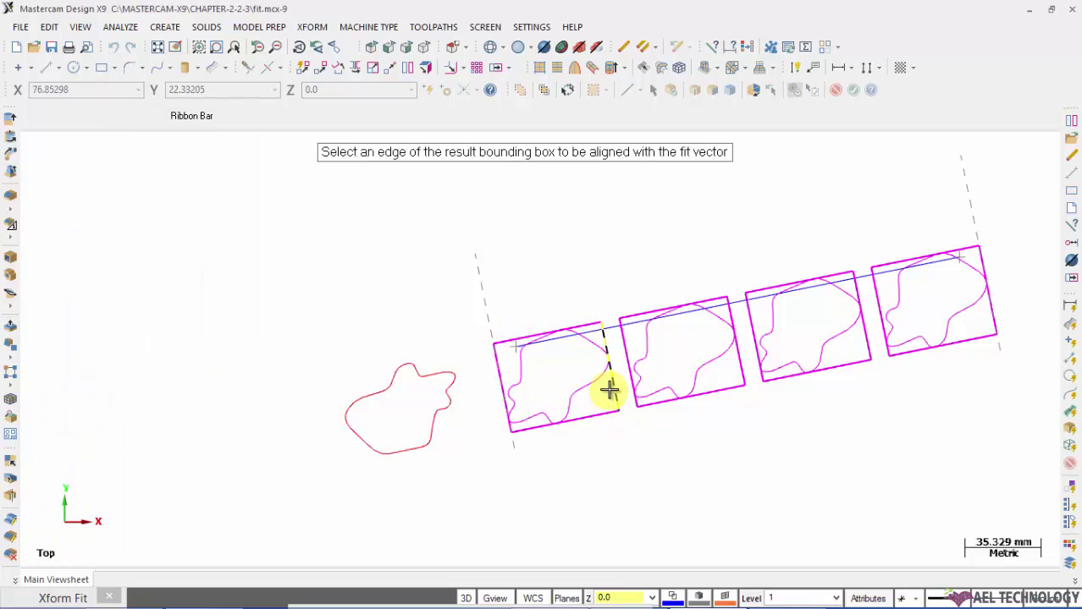
click(612, 387)
click(238, 365)
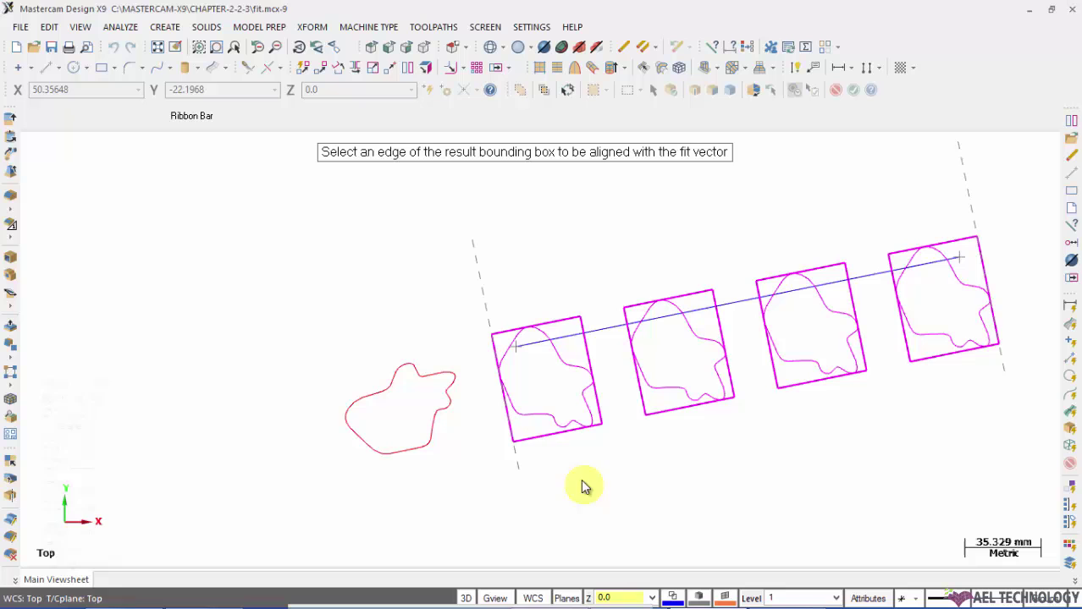
click(547, 435)
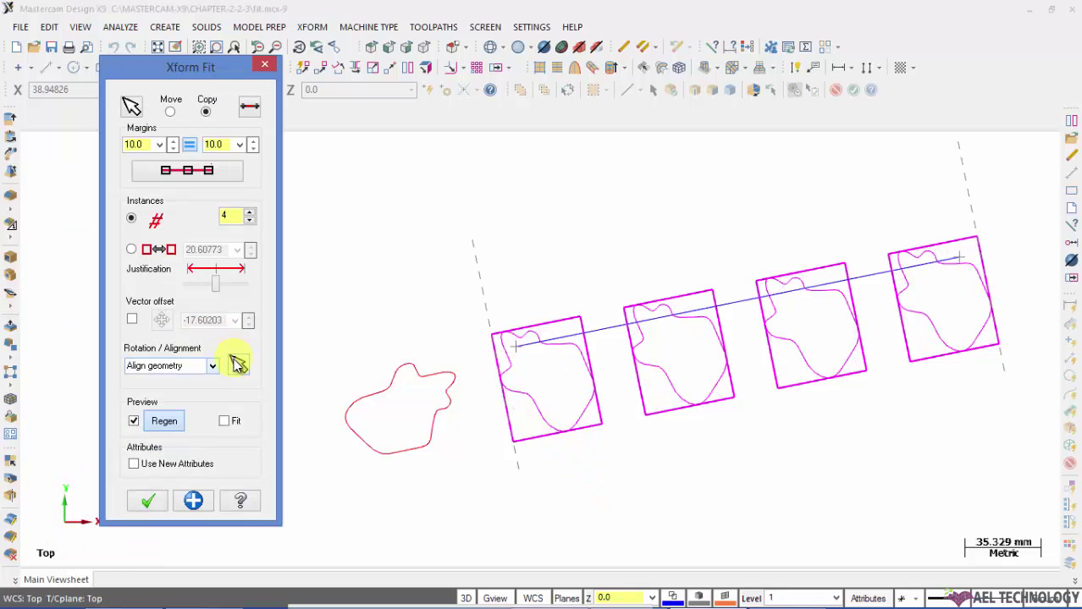
click(238, 365)
click(497, 363)
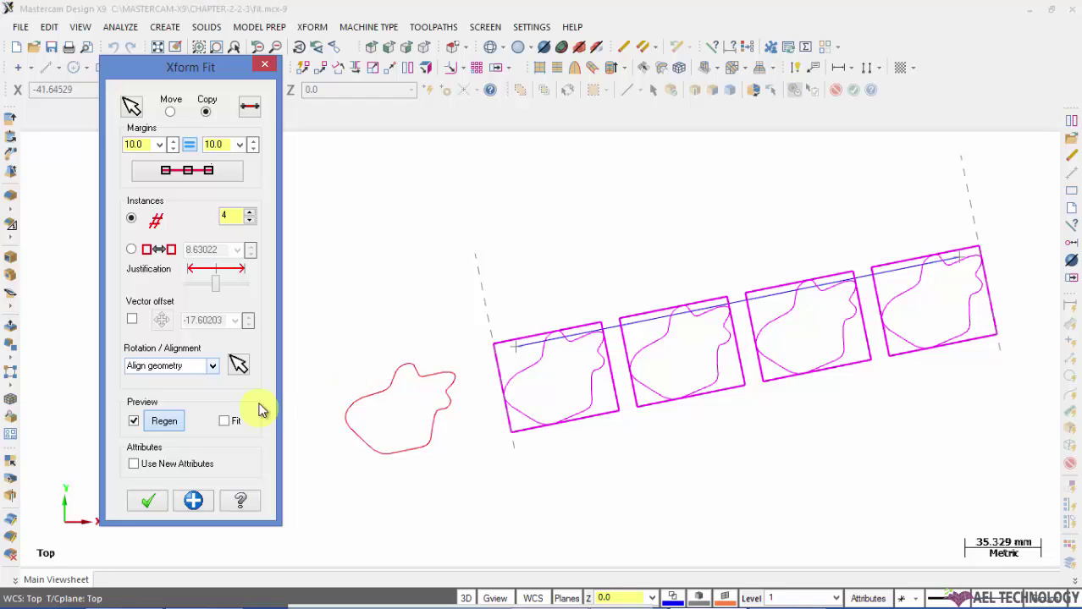
Return rotation to Original and create the four fitted copies.
click(212, 370)
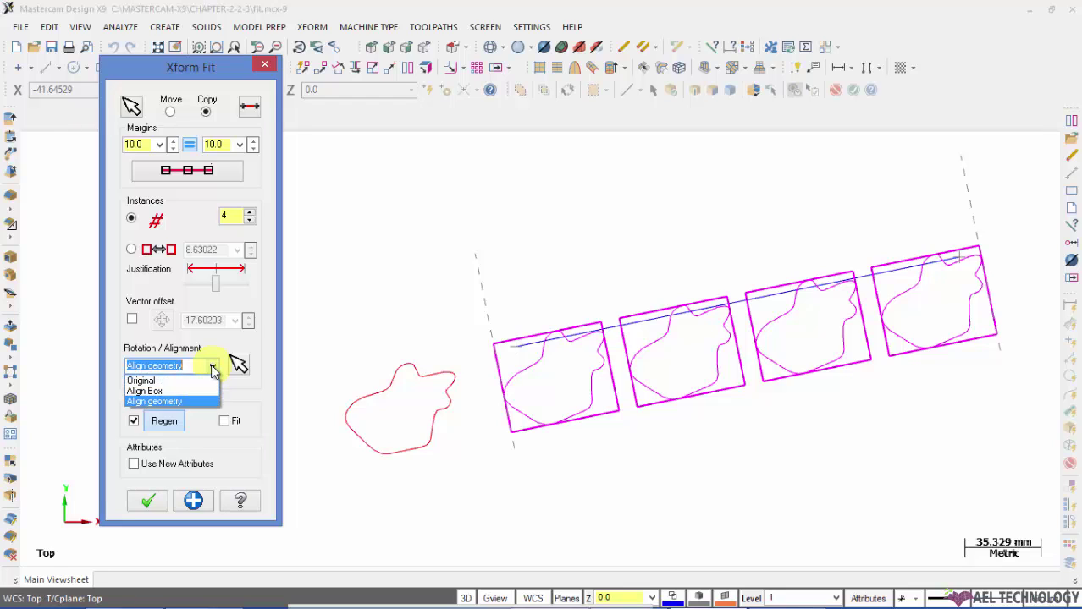
click(154, 377)
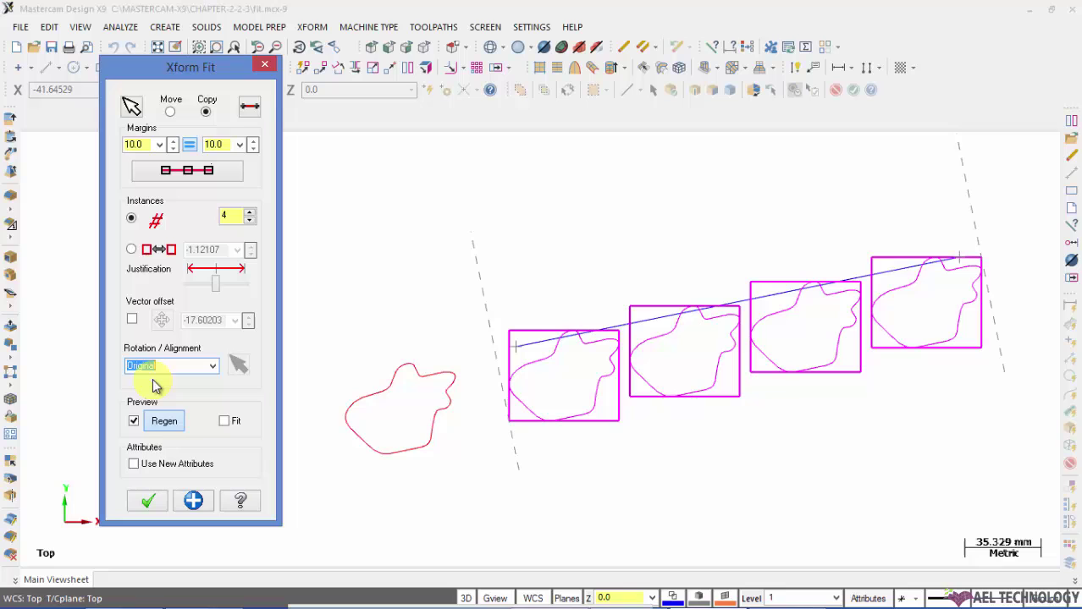
click(149, 503)
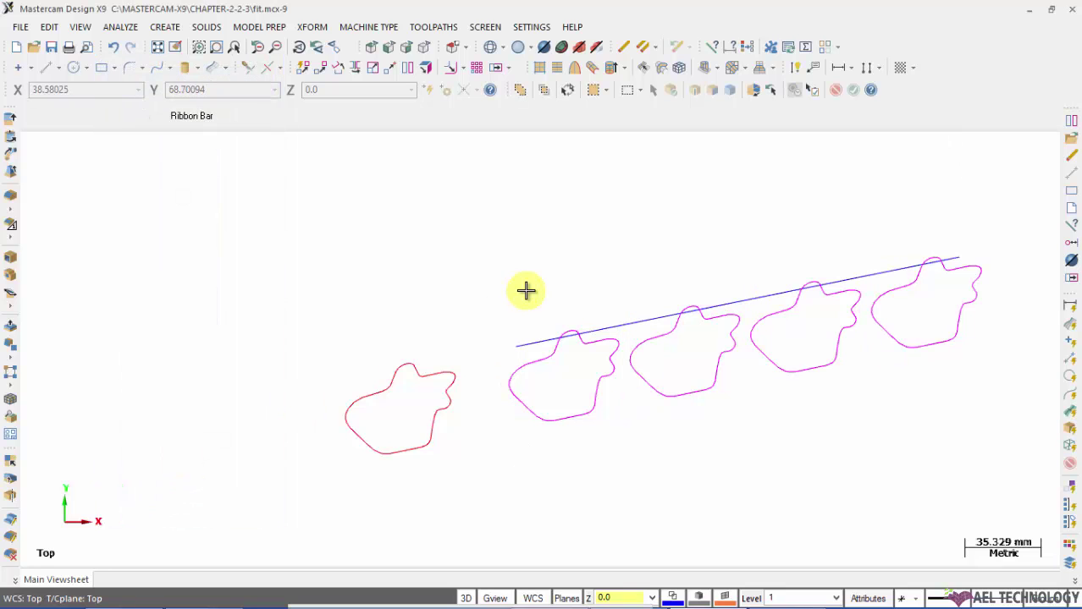